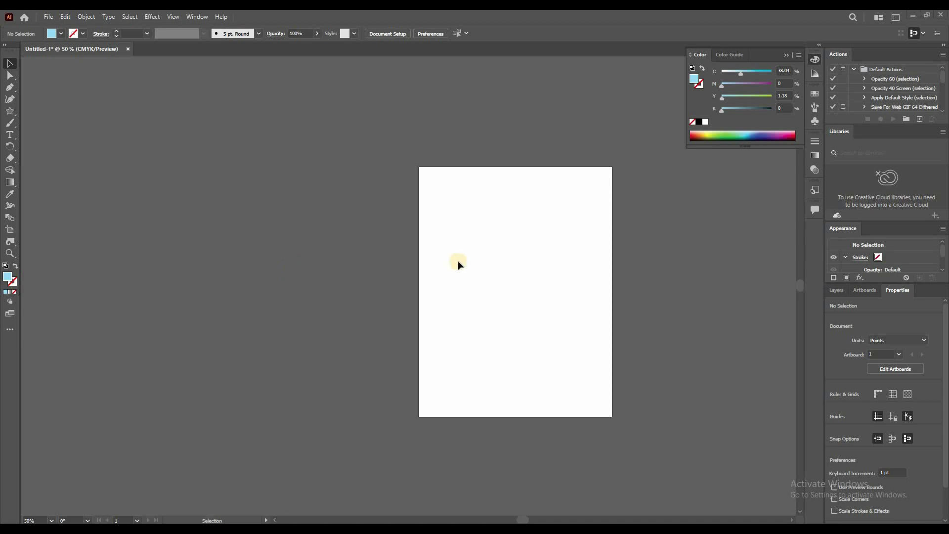
Load dafont.com in the new empty Chrome tab
scroll(452, 259, up, 1)
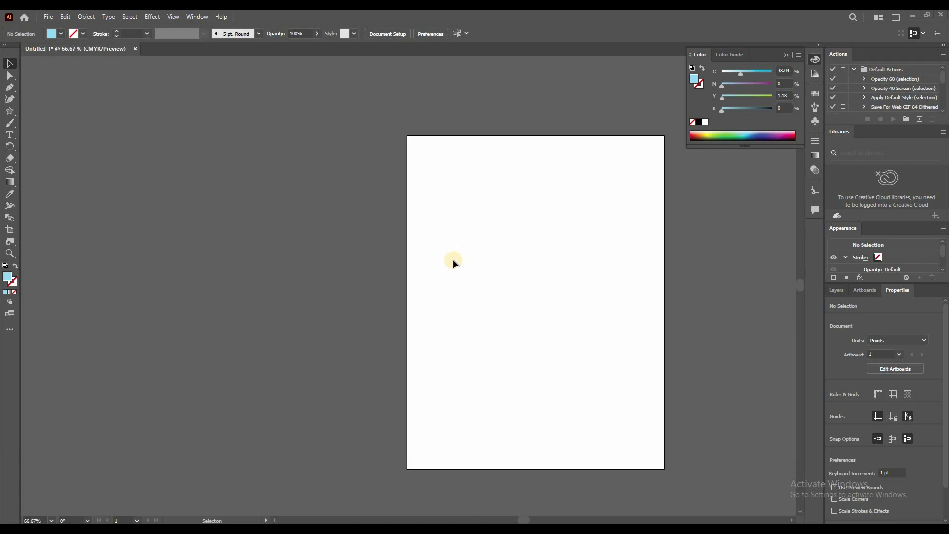
drag(505, 262, 452, 254)
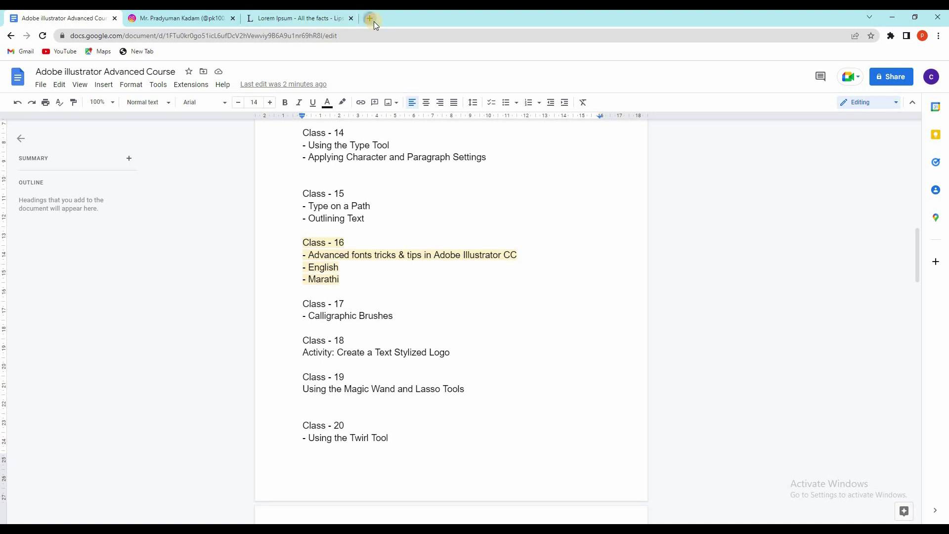
click(374, 21)
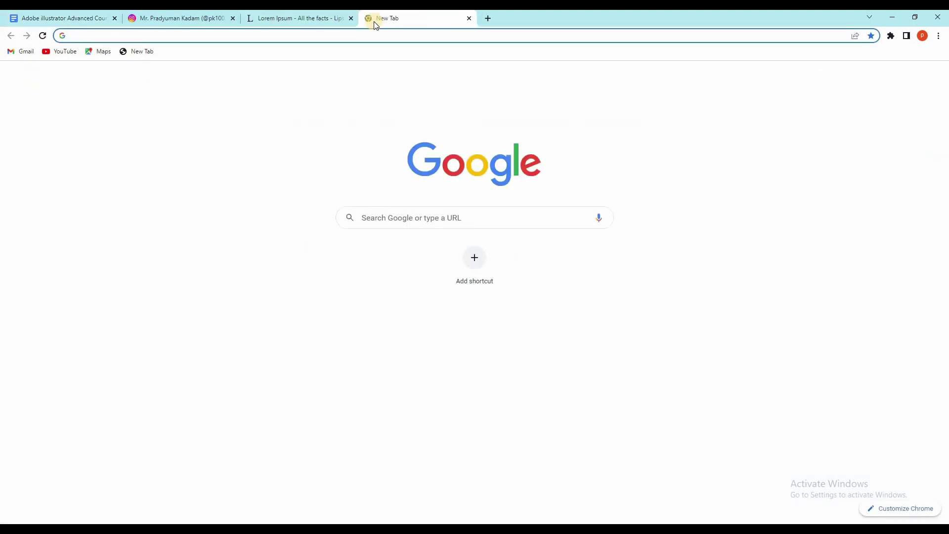
key(Down)
text(daf)
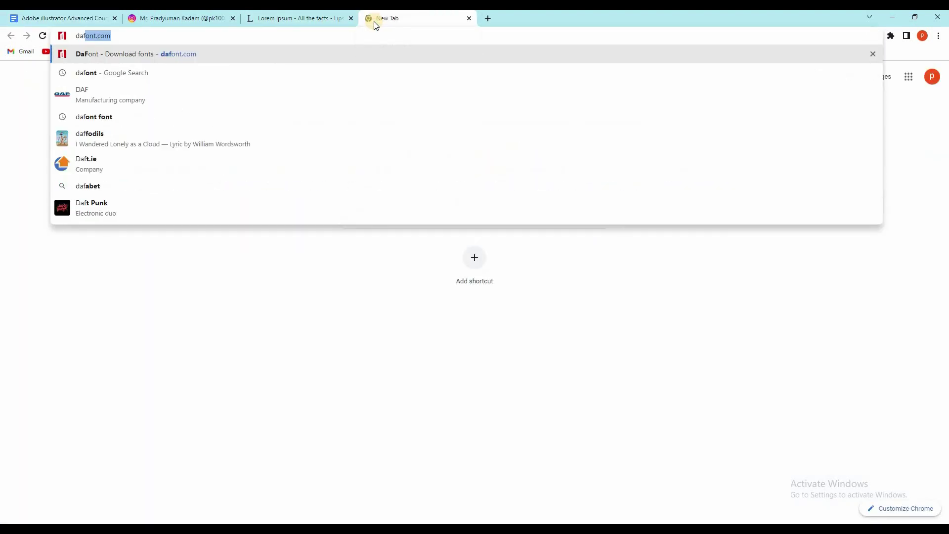
key(Return)
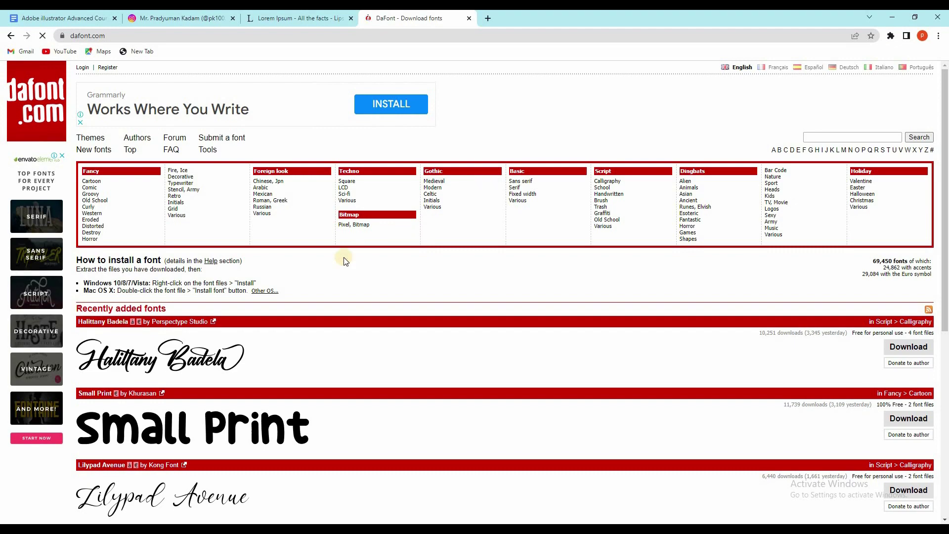
Scroll DaFont's Sans serif listing of fonts like Lemon Milk, Bebas Neue and Coolvetica
scroll(194, 303, down, 2)
scroll(279, 345, down, 3)
scroll(155, 328, down, 2)
scroll(212, 275, up, 3)
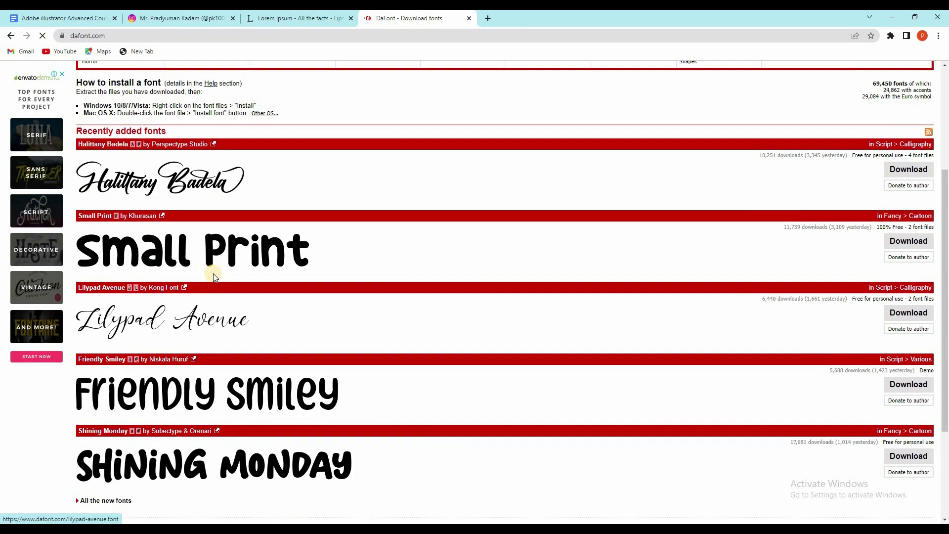
scroll(77, 238, up, 4)
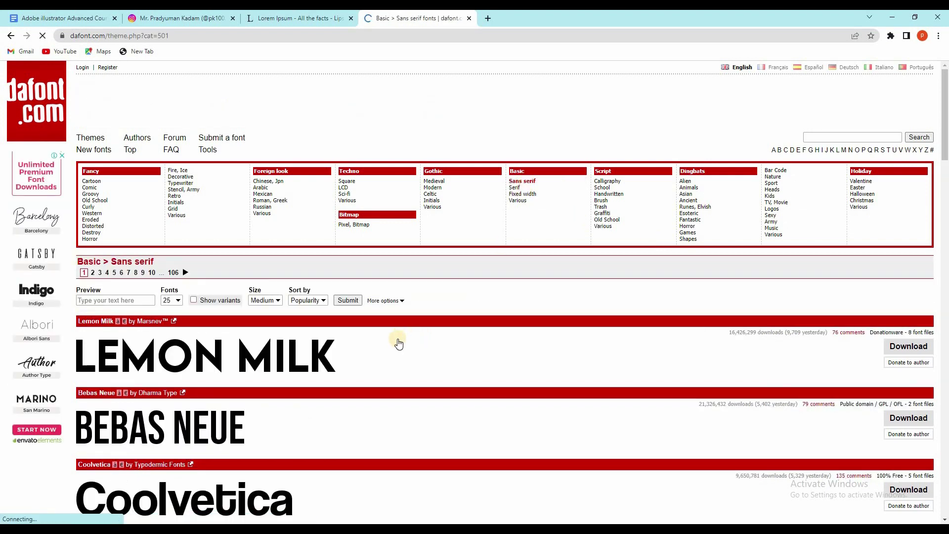
scroll(306, 389, down, 1)
Save Coolvetica as coolvetica.zip into D:\PK100 Advance Courese\Illustrator\16
scroll(593, 366, down, 1)
scroll(885, 343, down, 1)
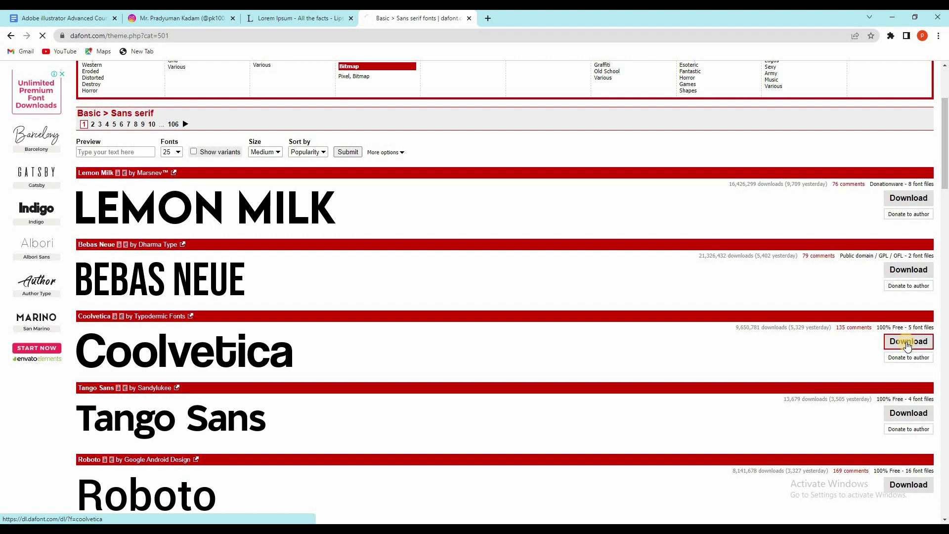
click(907, 342)
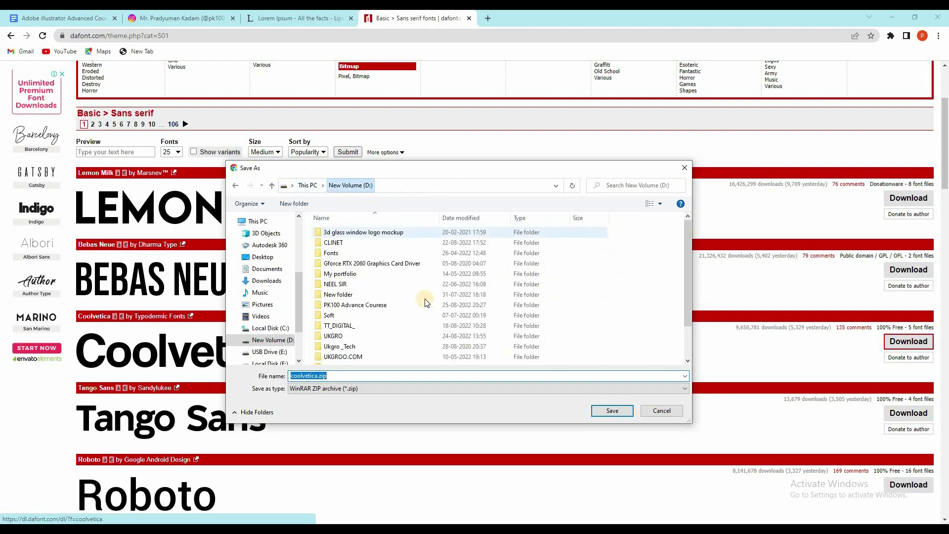
double_click(381, 262)
double_click(358, 234)
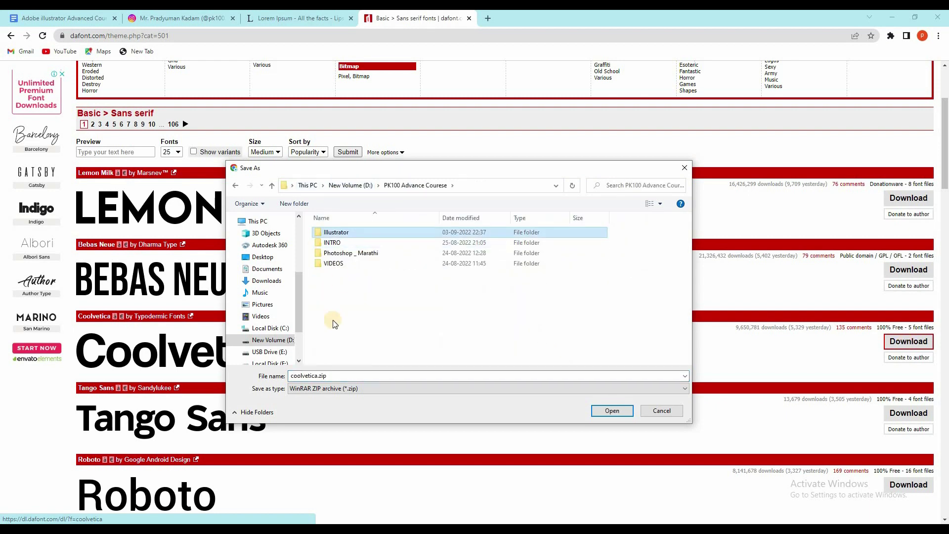
double_click(347, 328)
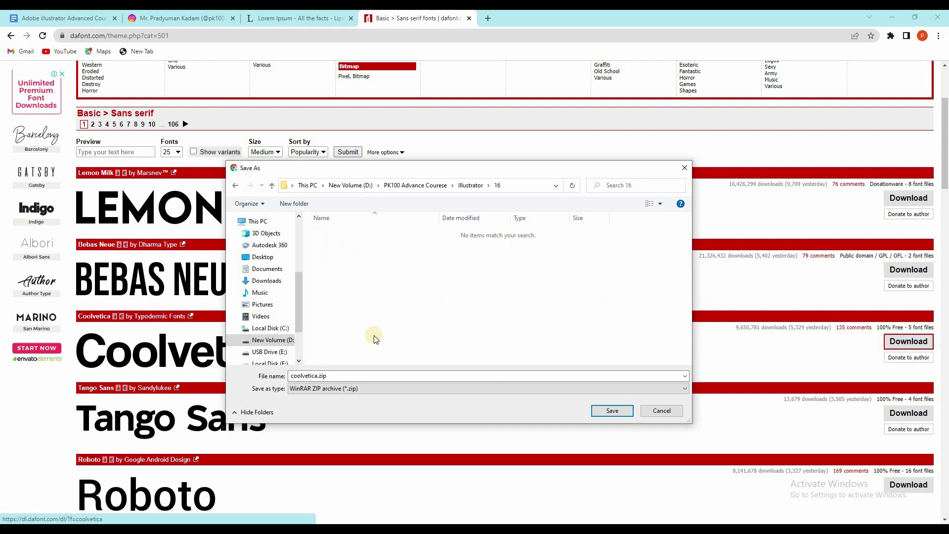
click(595, 410)
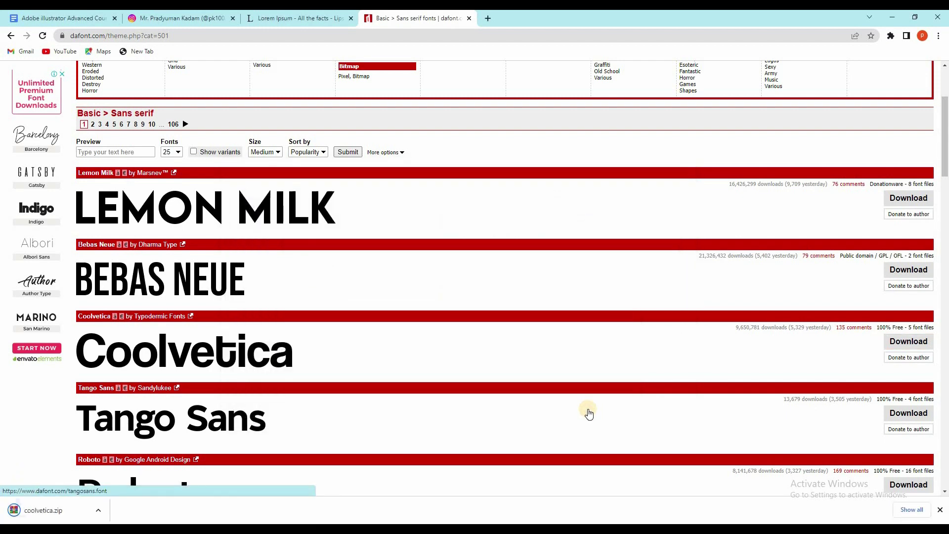
Show the downloaded coolvetica.zip in File Explorer
click(105, 509)
click(141, 476)
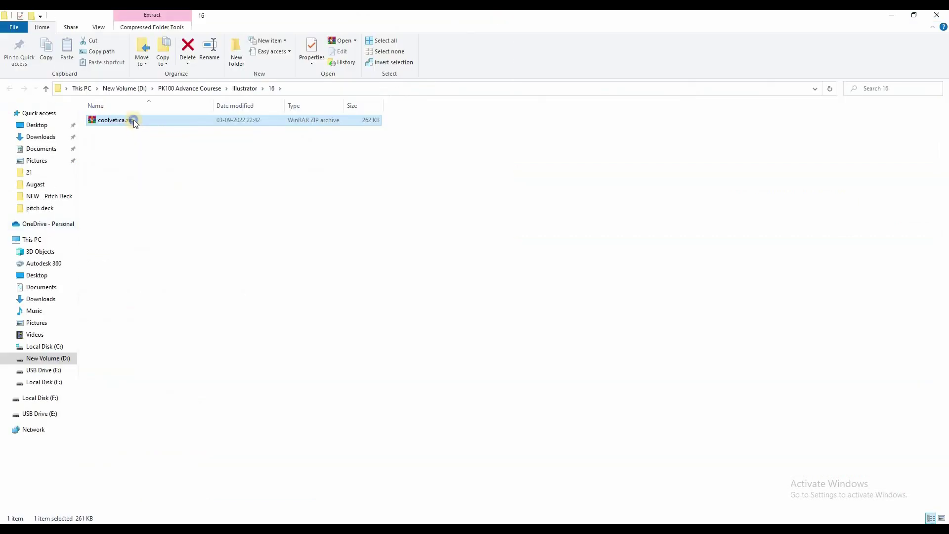
right_click(133, 119)
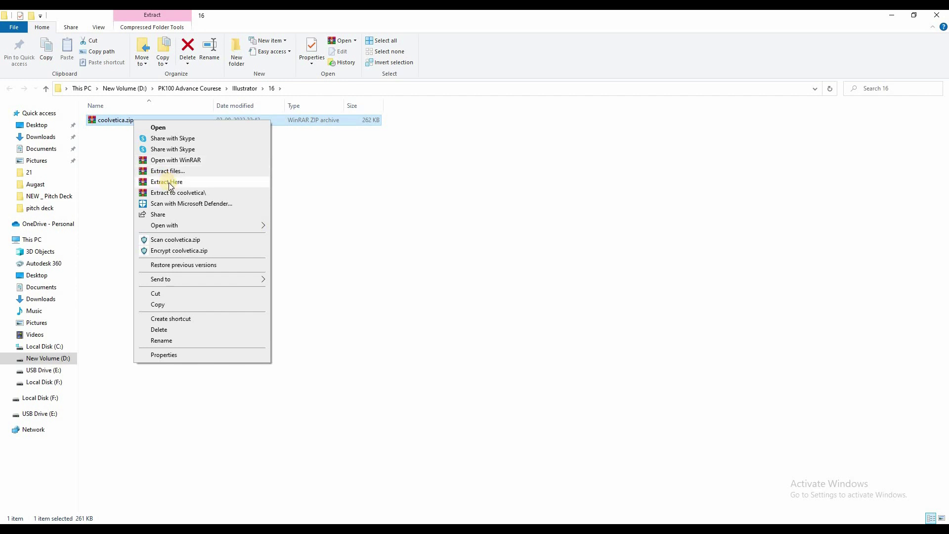
Extract coolvetica.zip here and install all five Coolvetica .otf font files
click(169, 184)
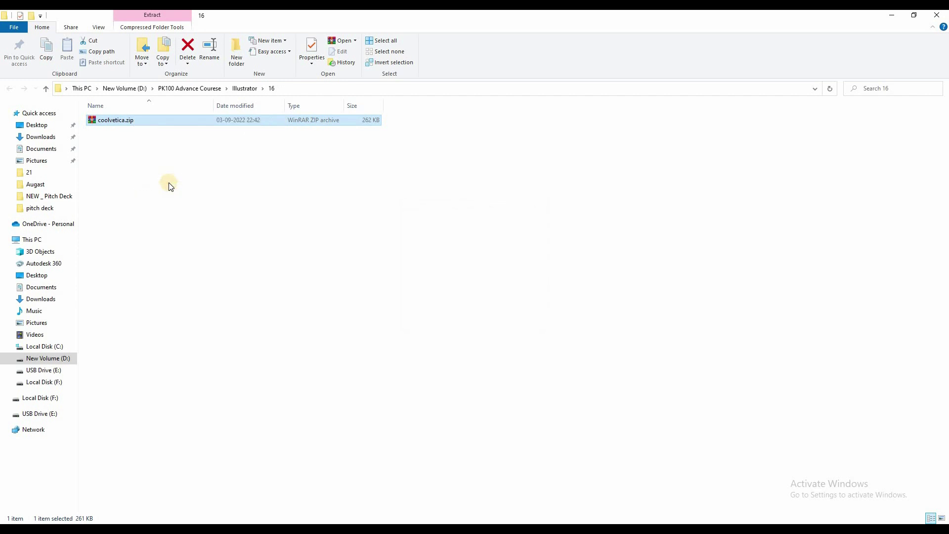
click(129, 162)
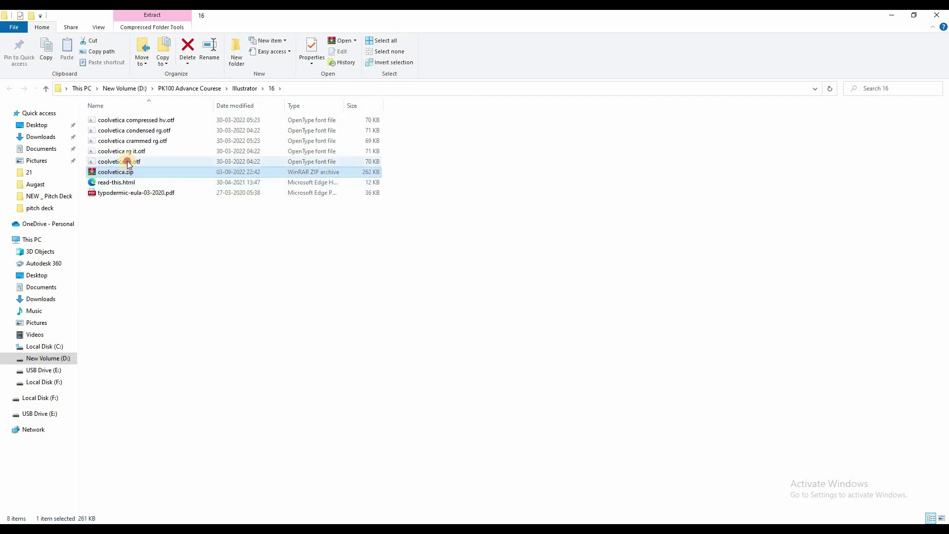
shift+click(140, 121)
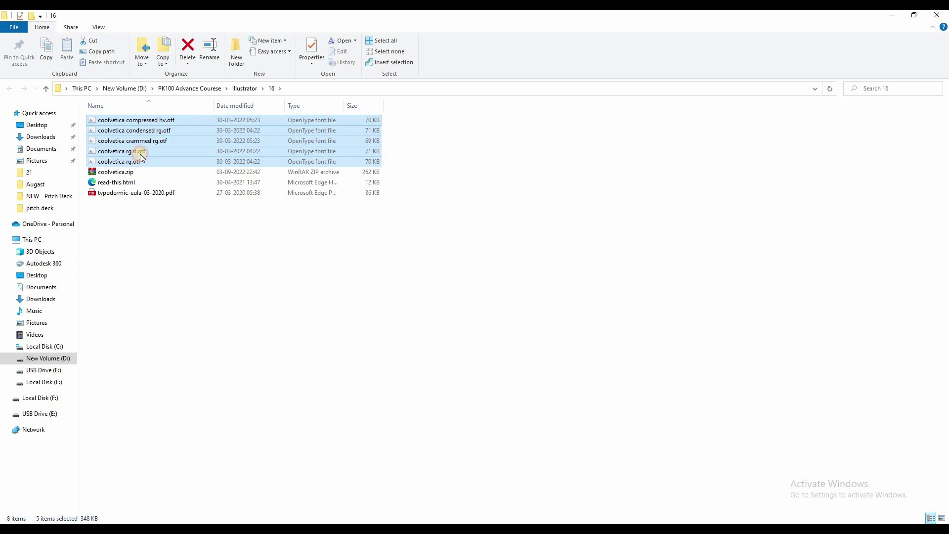
click(139, 122)
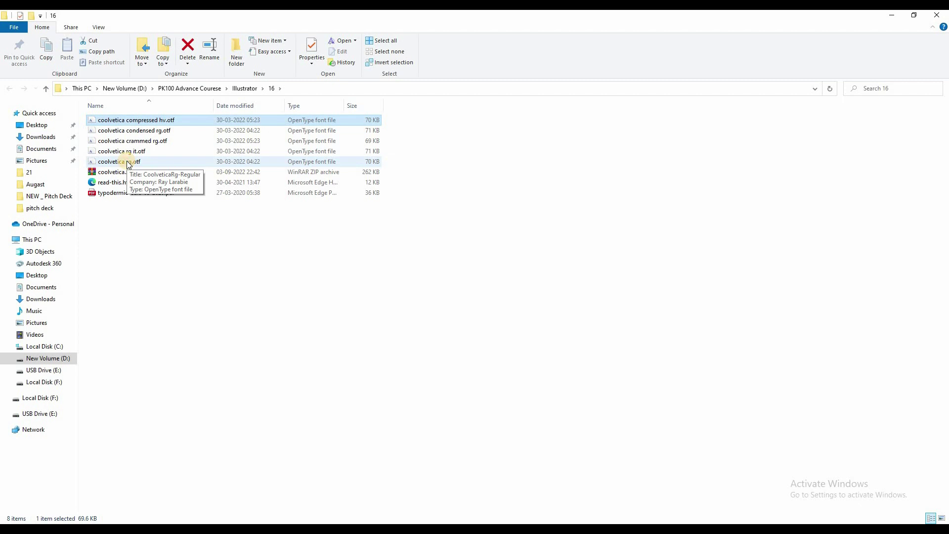
shift+click(129, 164)
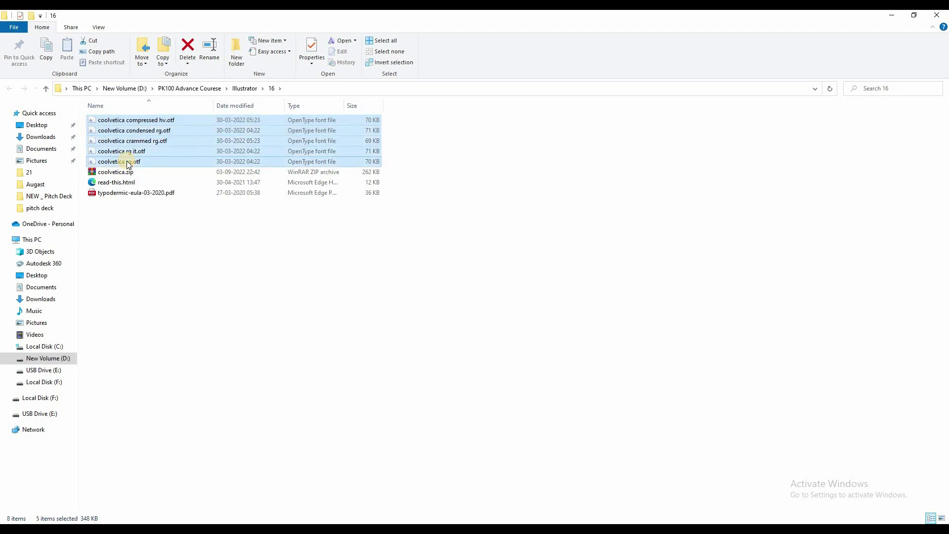
right_click(136, 131)
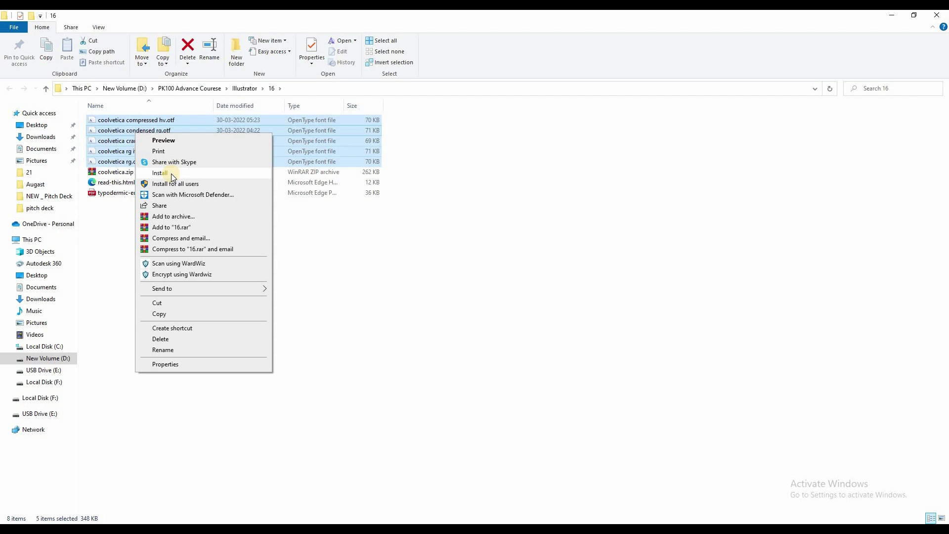
click(171, 173)
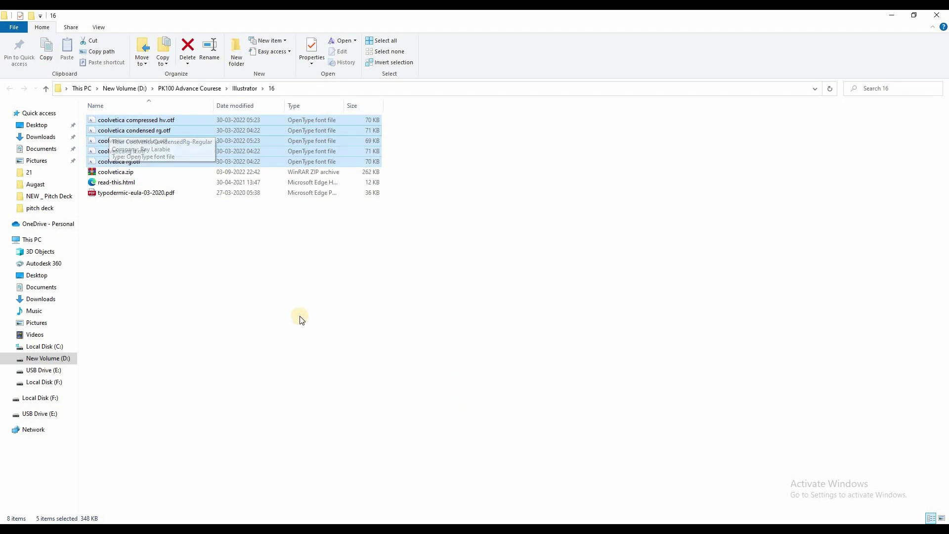
click(555, 407)
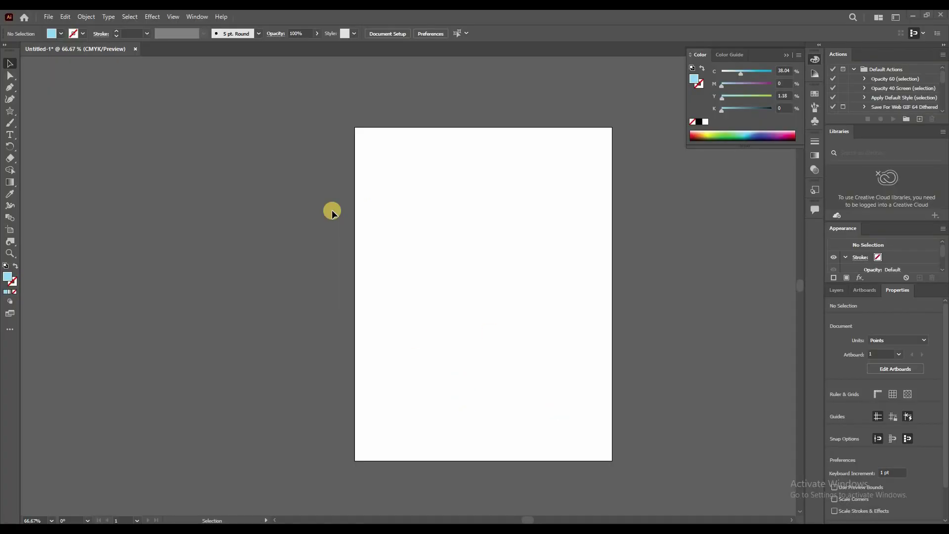
Place the text pk100.in on the artboard and enlarge it
click(10, 135)
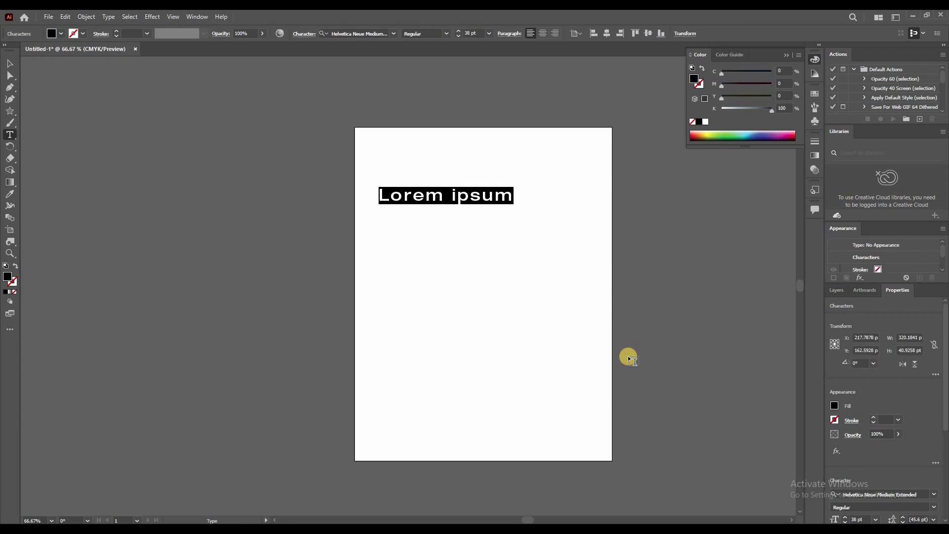
text(pk100.i)
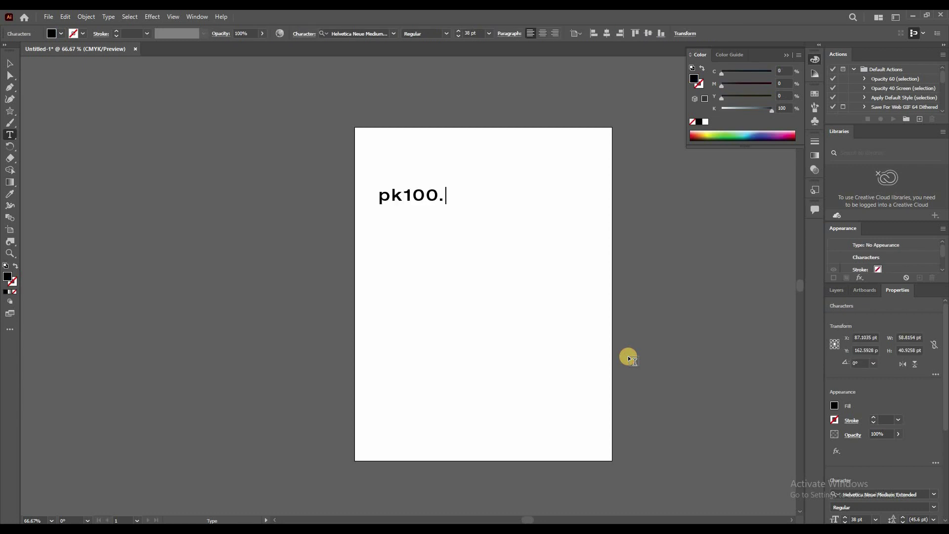
text(n)
click(10, 63)
drag(464, 187, 517, 283)
Set the pk100.in text in Coolvetica Regular
click(358, 34)
text(cool)
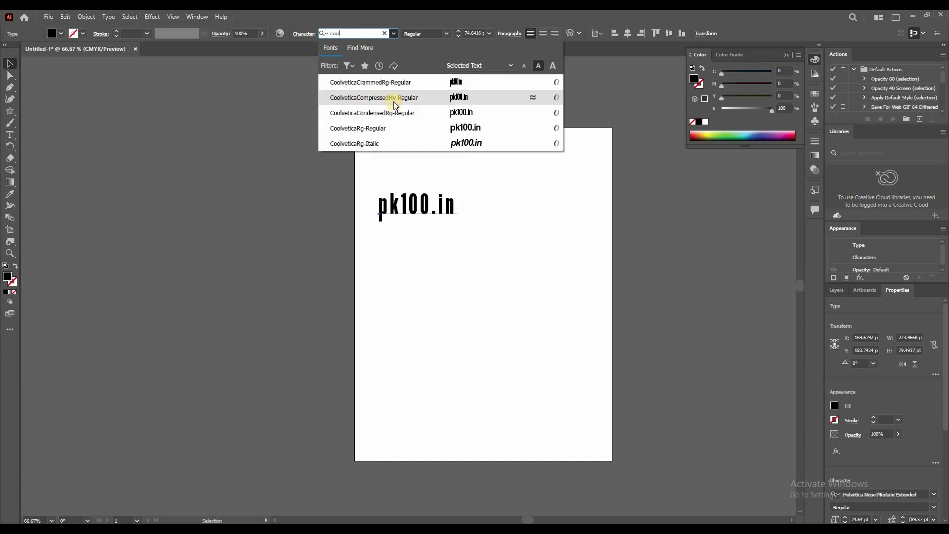
click(382, 124)
click(466, 230)
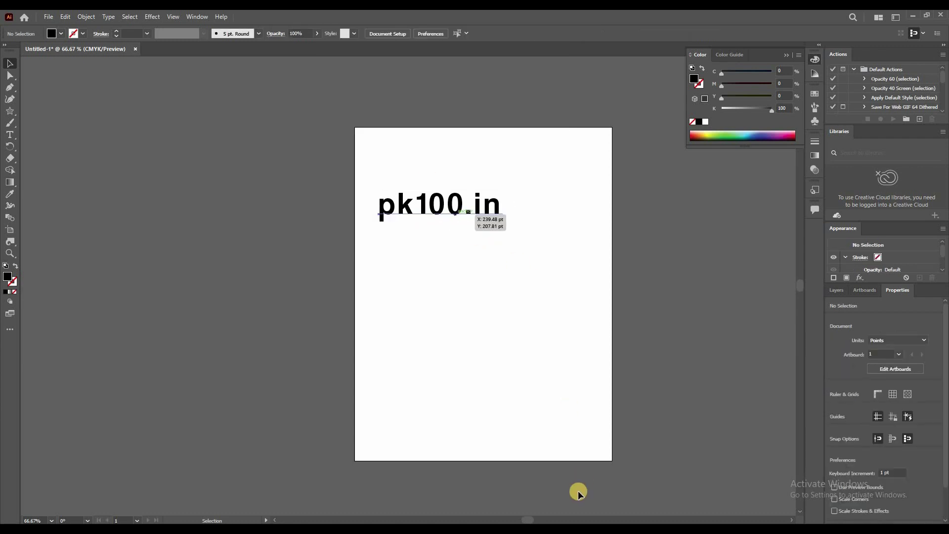
click(445, 205)
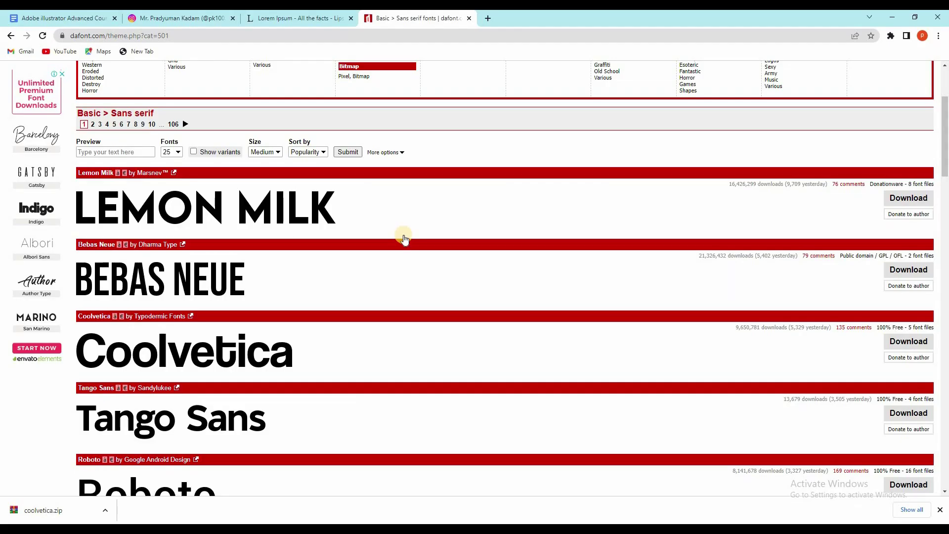
Scroll down the DaFont Sans serif page and back up to the top
scroll(402, 239, down, 2)
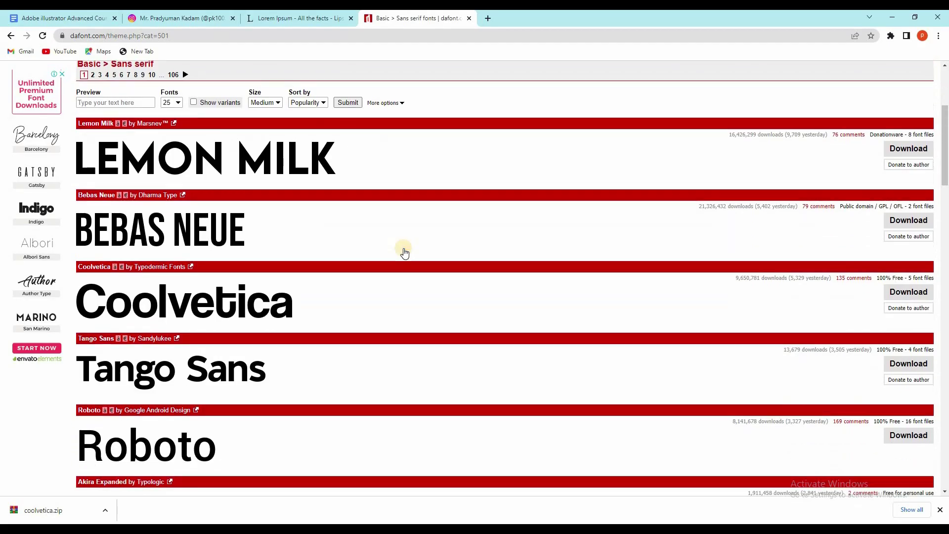
scroll(403, 238, down, 2)
scroll(404, 249, down, 1)
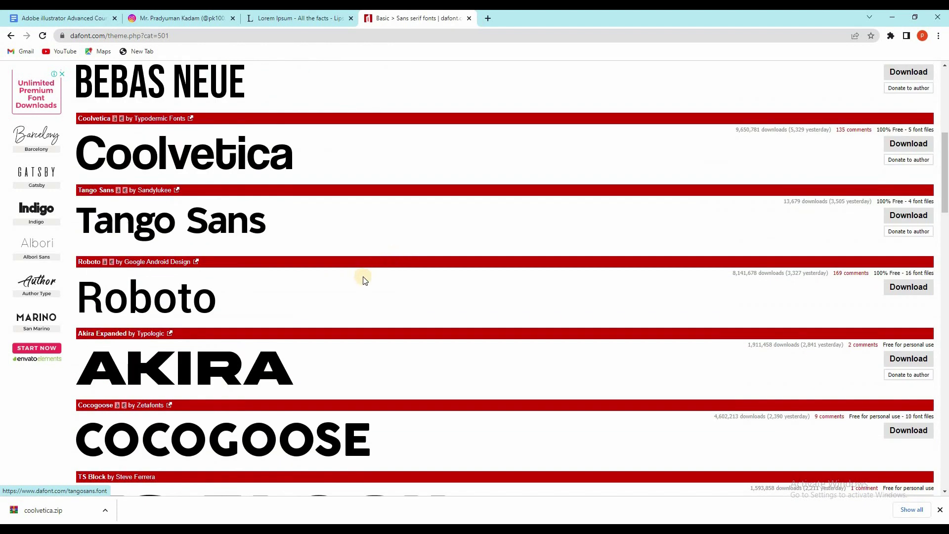
scroll(360, 278, down, 1)
scroll(349, 297, down, 2)
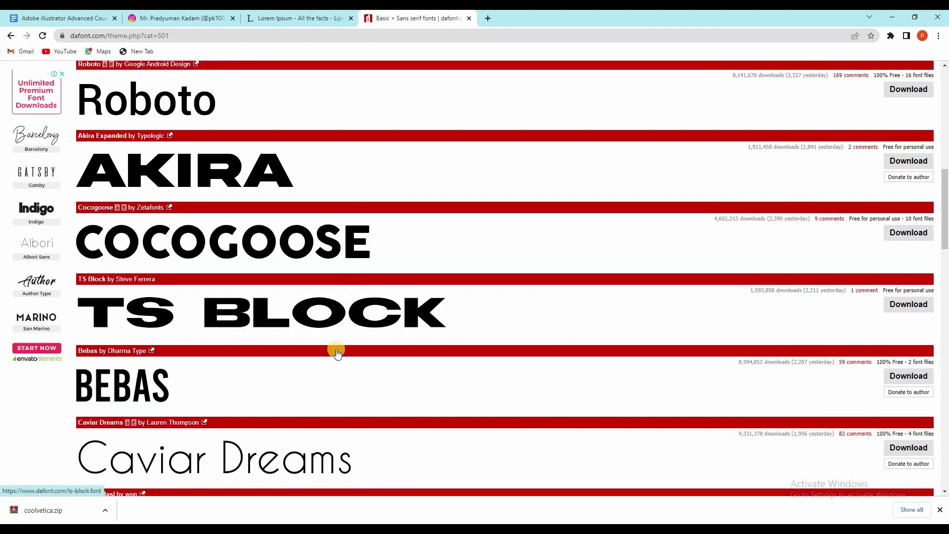
scroll(340, 336, down, 2)
scroll(336, 356, down, 2)
scroll(336, 351, down, 3)
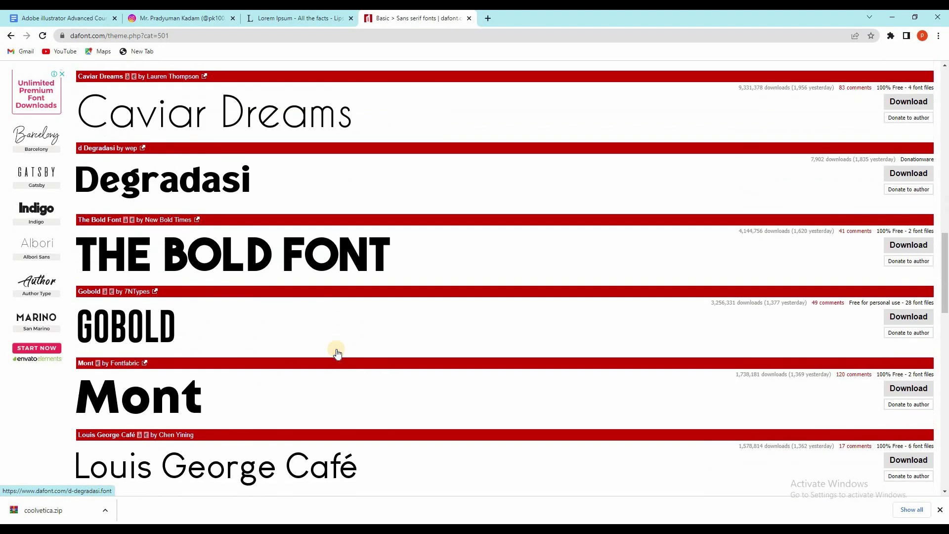
scroll(336, 350, up, 4)
scroll(336, 348, up, 5)
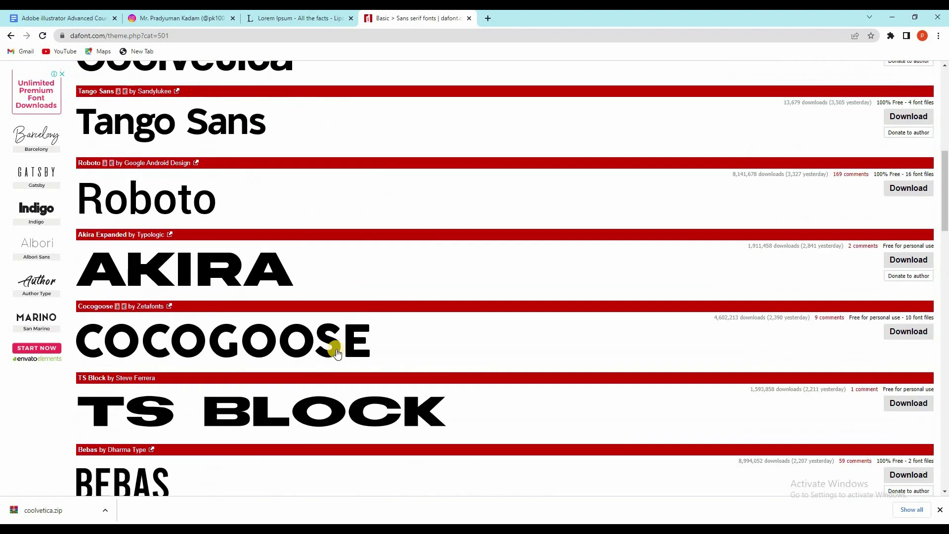
scroll(336, 350, up, 4)
scroll(336, 351, up, 4)
scroll(337, 353, up, 1)
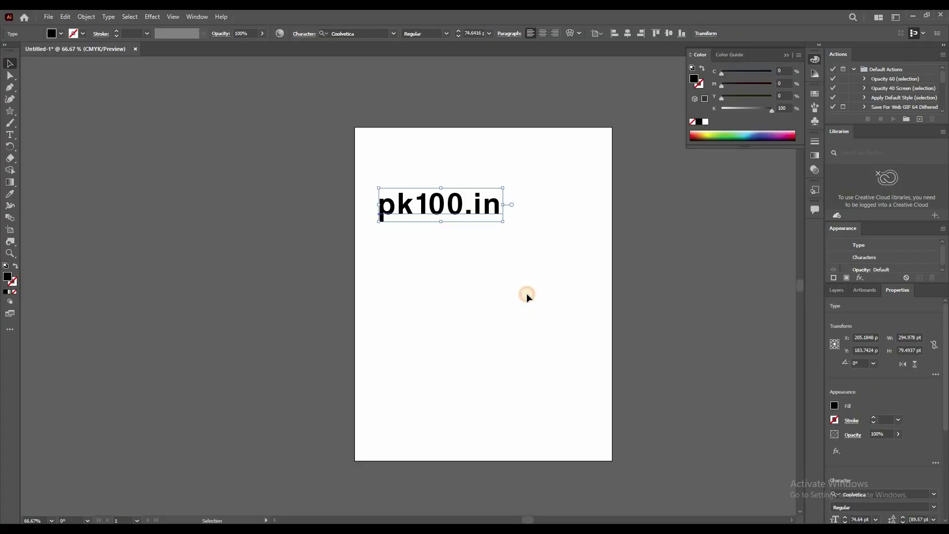
Duplicate pk100.in directly below the original with an Alt+Shift drag
click(526, 293)
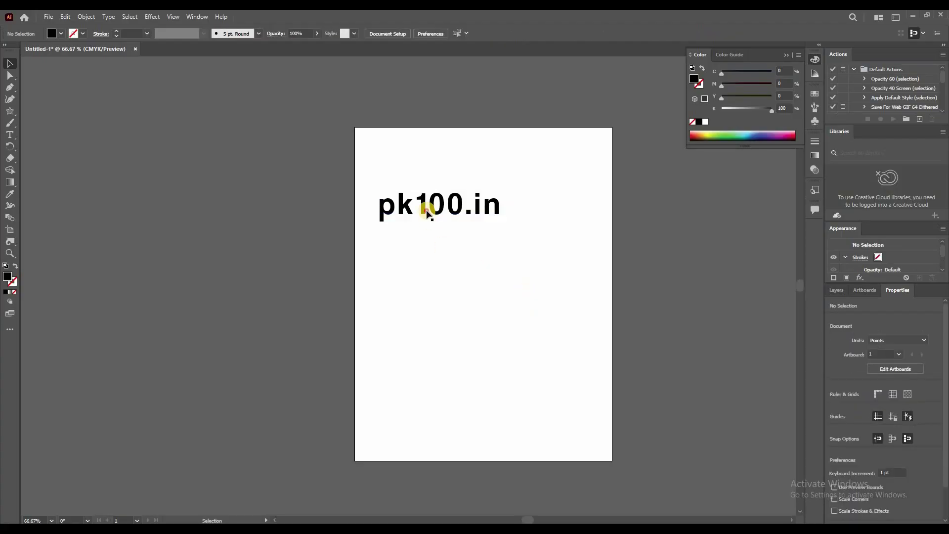
drag(428, 197, 436, 264)
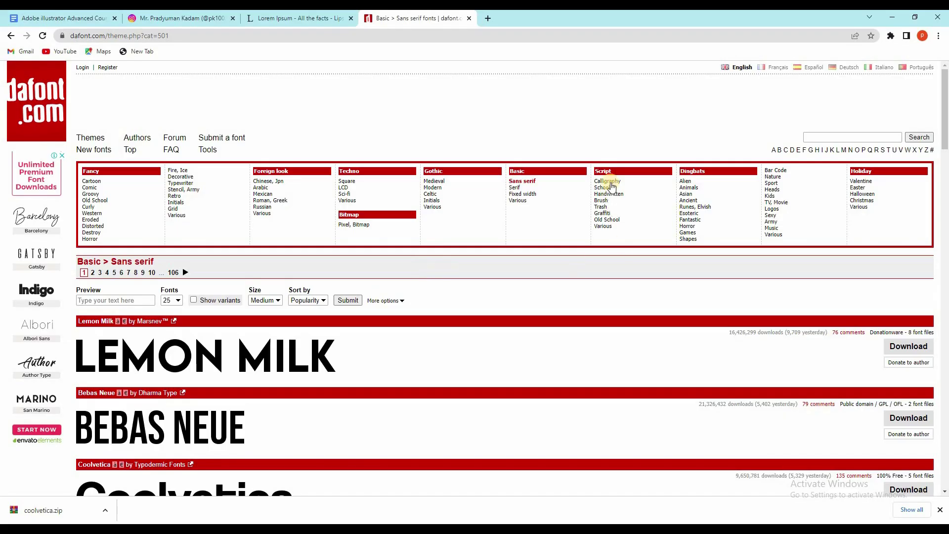
click(607, 181)
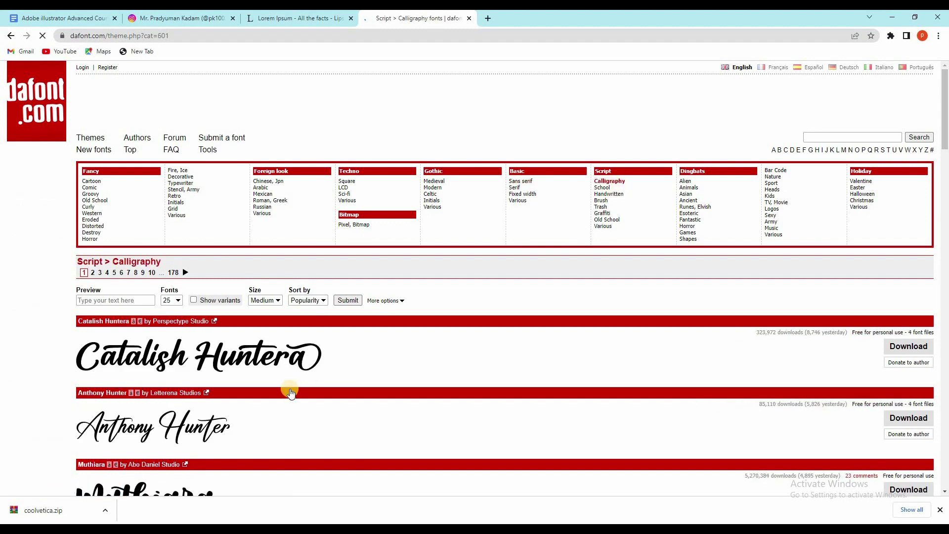
Browse the Calligraphy script font previews like Catalish Huntera, then return to the top
scroll(289, 388, down, 2)
scroll(290, 392, down, 2)
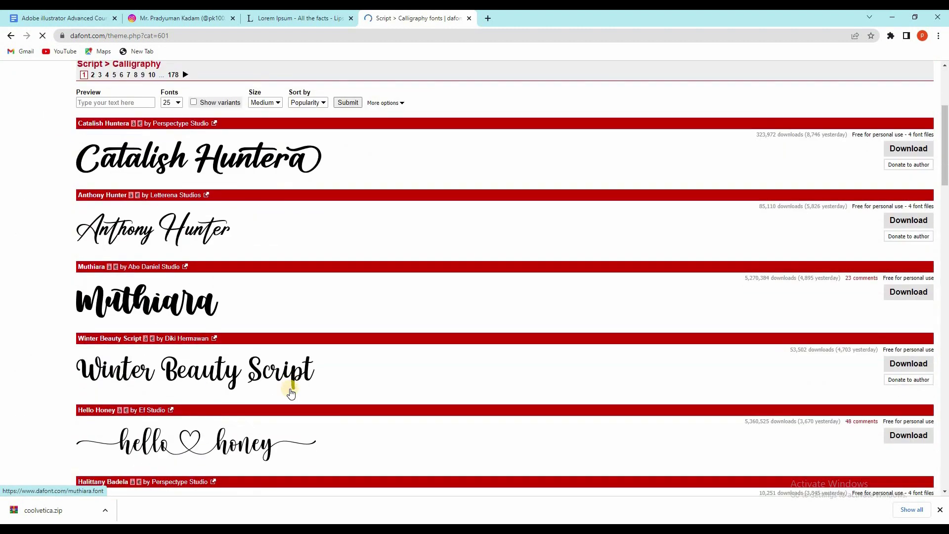
scroll(290, 393, down, 2)
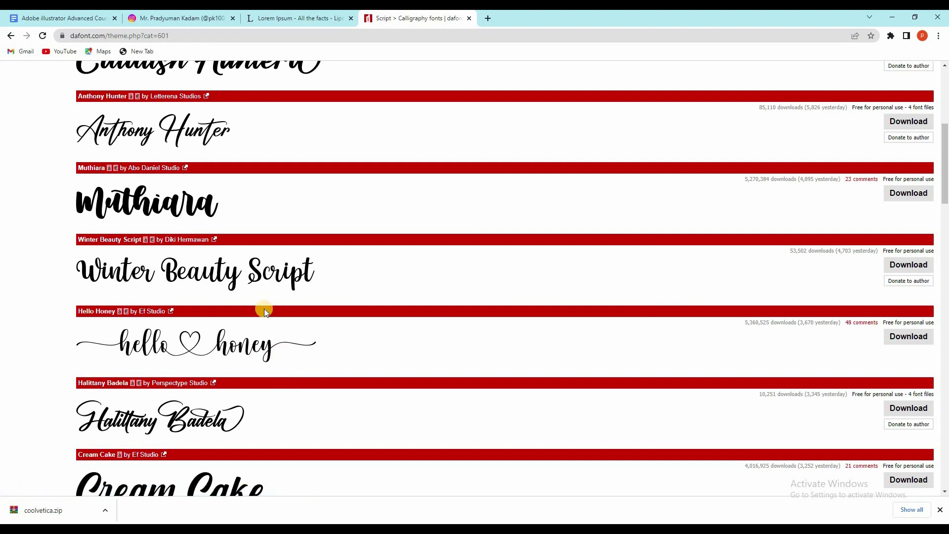
scroll(262, 311, down, 2)
scroll(247, 321, down, 2)
scroll(182, 357, down, 2)
scroll(296, 296, down, 2)
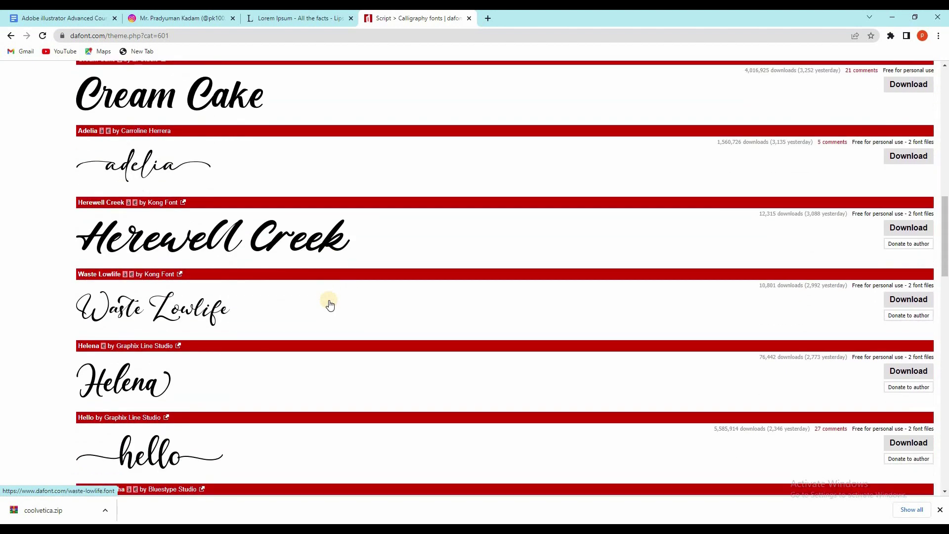
scroll(330, 304, down, 3)
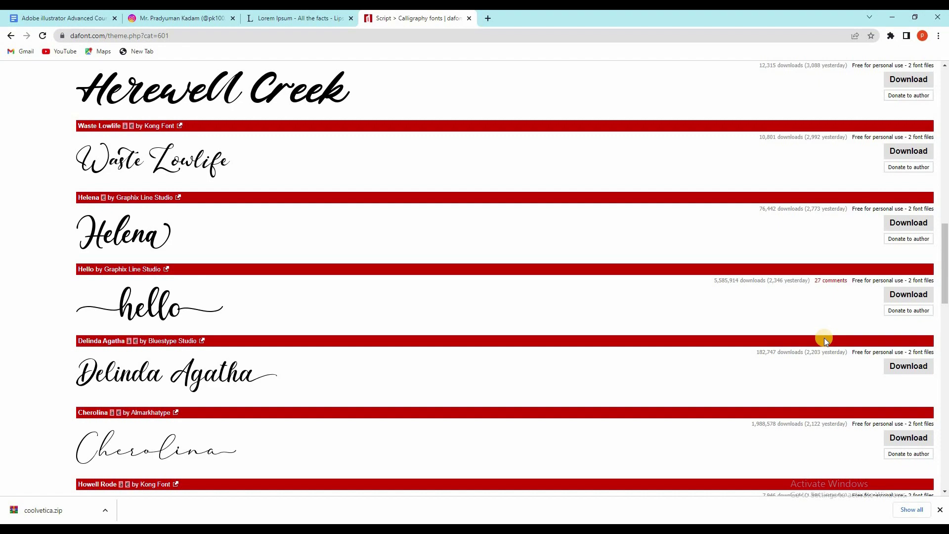
scroll(824, 340, up, 3)
scroll(824, 340, up, 3)
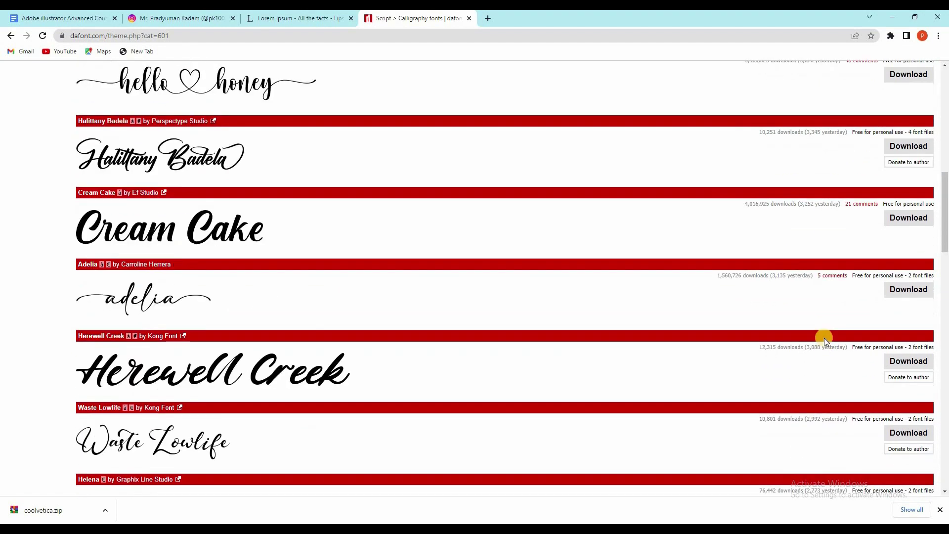
scroll(824, 340, up, 8)
scroll(824, 339, up, 3)
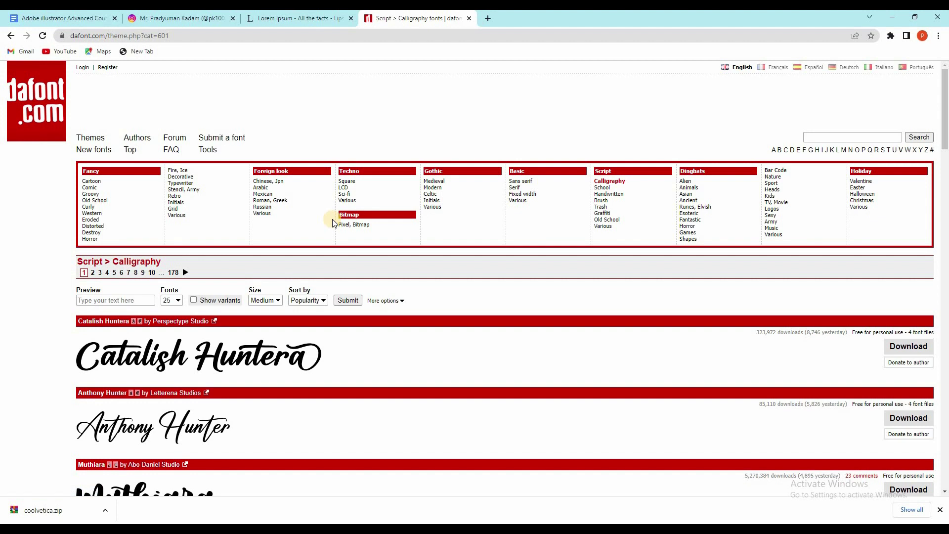
click(93, 240)
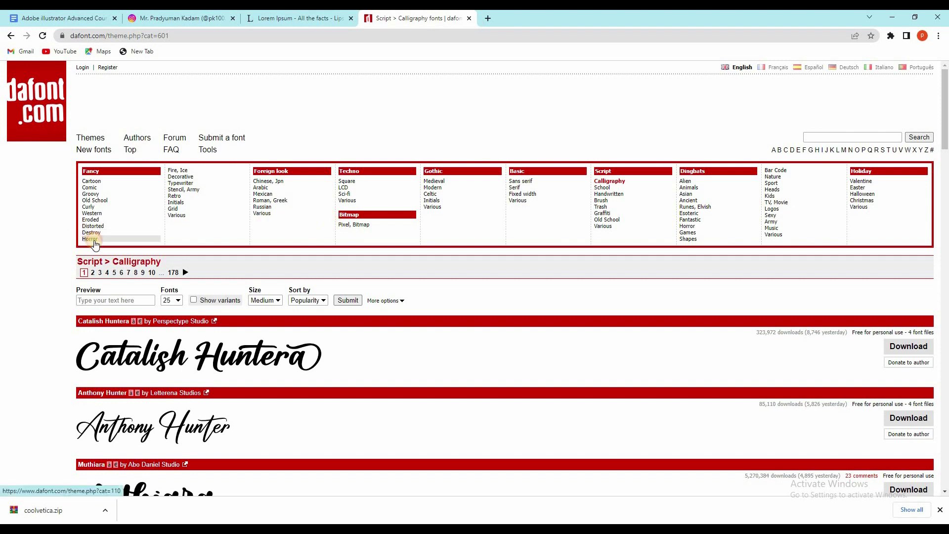
Browse the Fancy › Horror font listing
scroll(182, 347, down, 3)
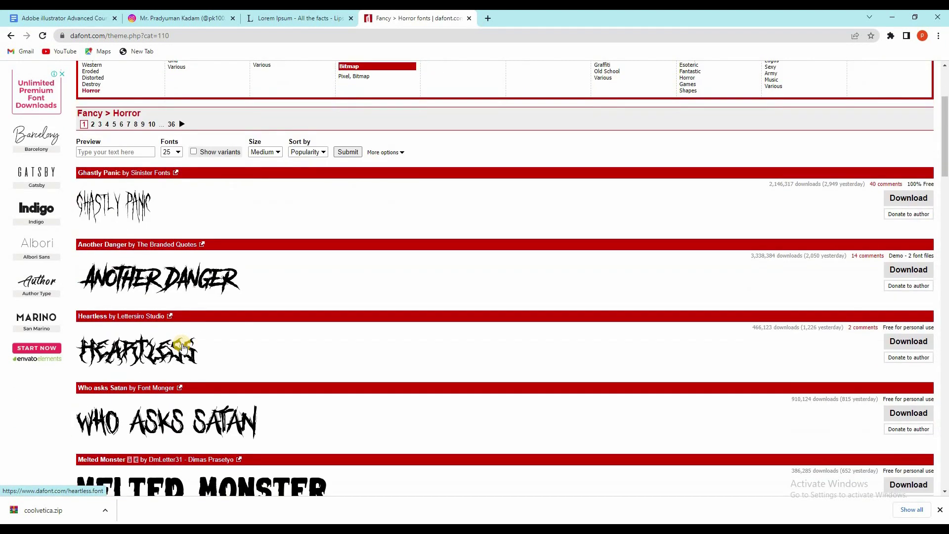
scroll(327, 335, down, 3)
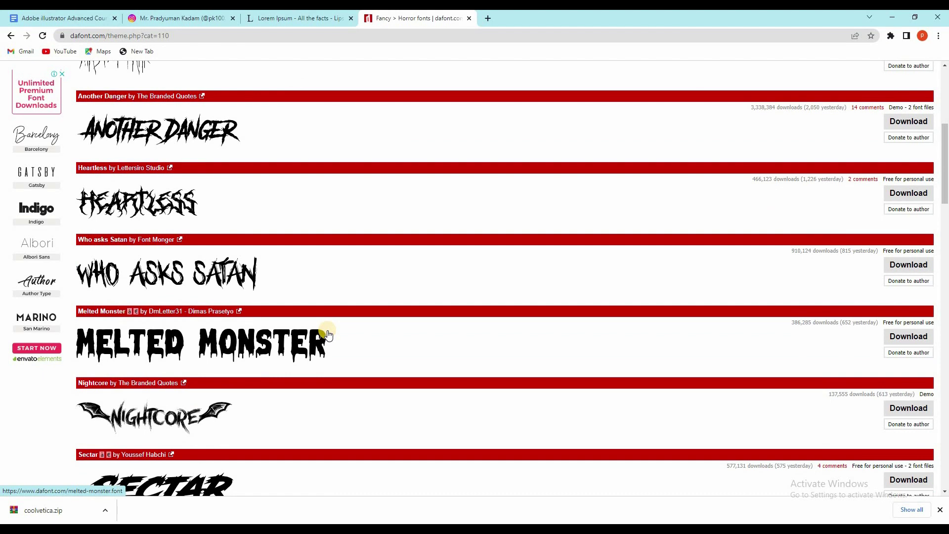
scroll(327, 335, down, 2)
scroll(328, 334, down, 2)
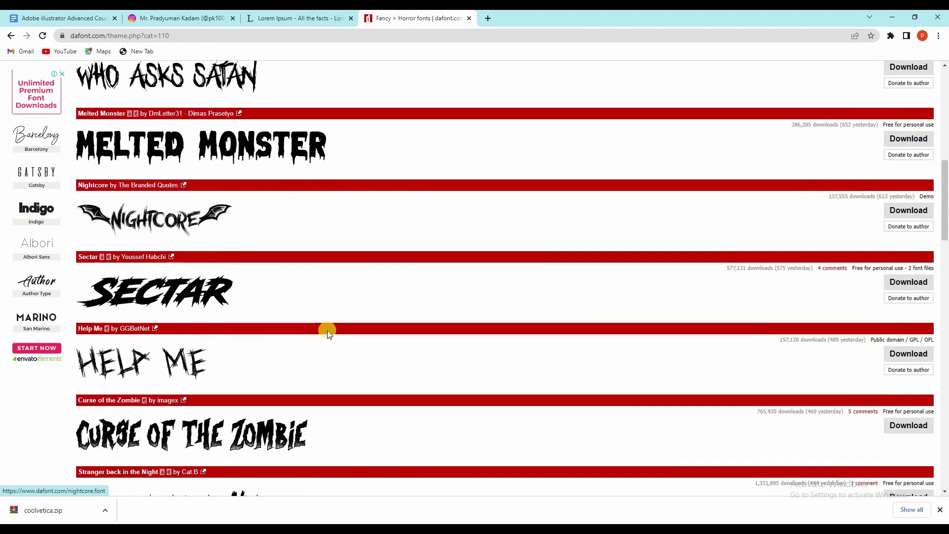
scroll(327, 335, down, 1)
scroll(328, 335, down, 2)
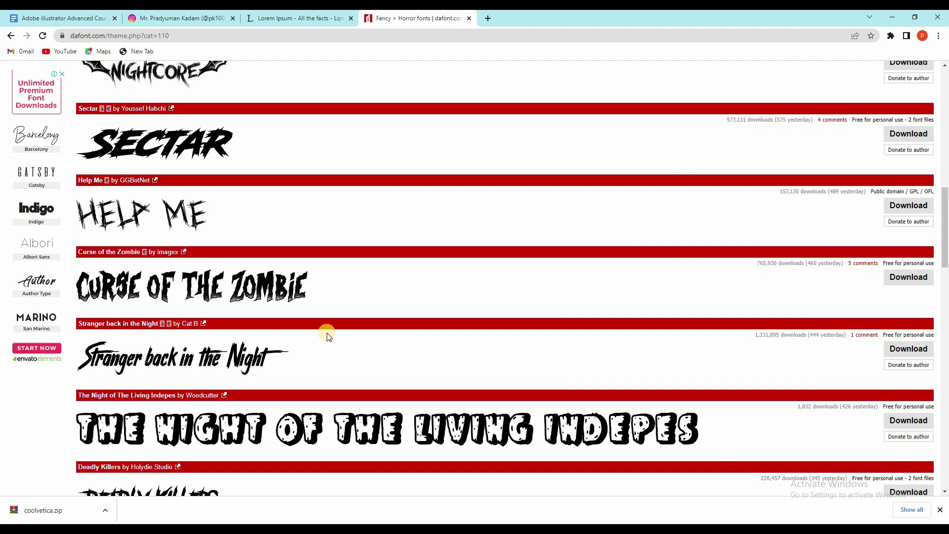
scroll(328, 335, down, 1)
scroll(329, 334, down, 3)
scroll(329, 333, up, 4)
scroll(330, 335, up, 8)
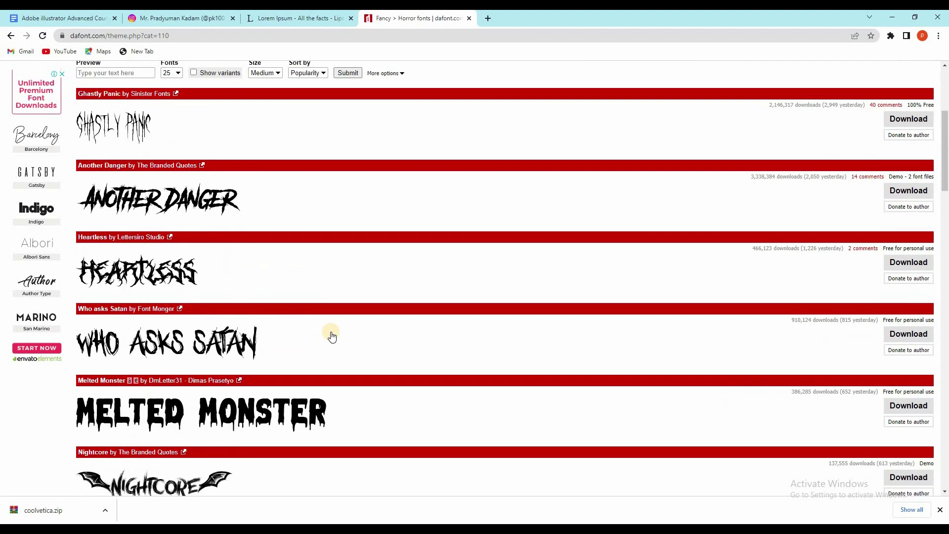
scroll(331, 335, up, 5)
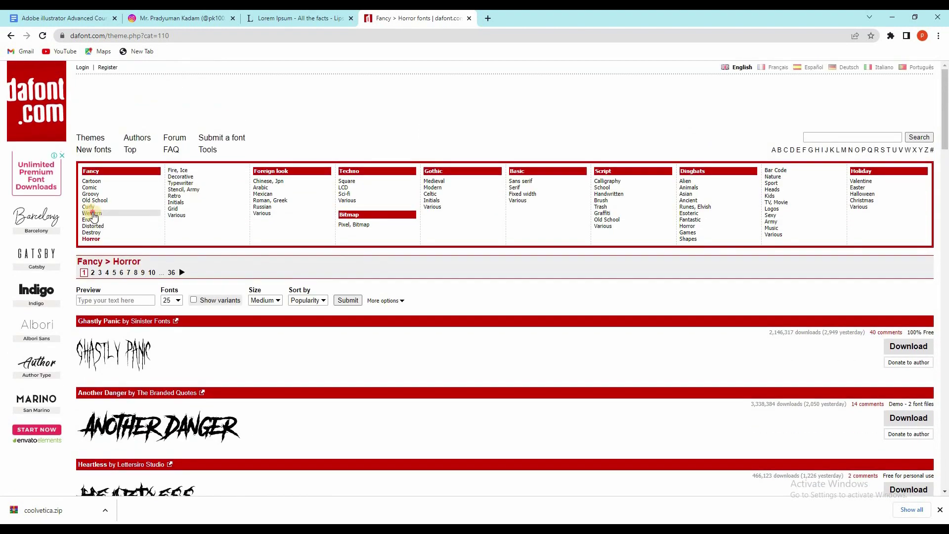
Browse the Fancy › Western fonts, then deselect the text on the Illustrator artboard
click(92, 213)
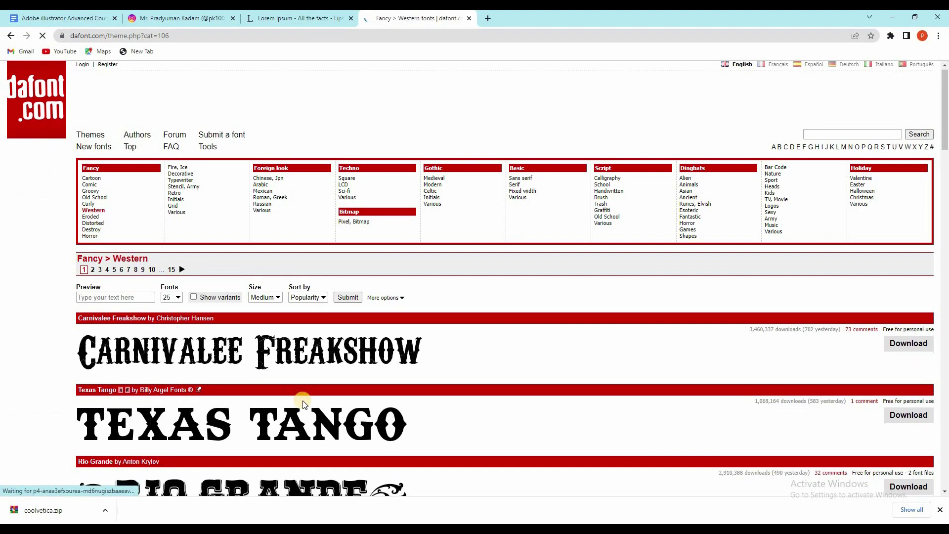
scroll(302, 402, down, 4)
scroll(344, 354, up, 1)
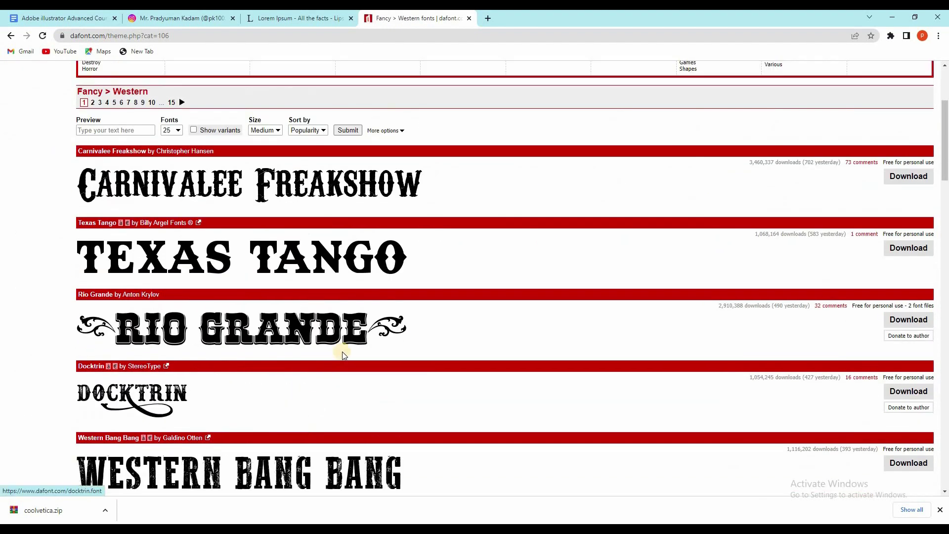
scroll(345, 355, up, 3)
scroll(413, 345, up, 1)
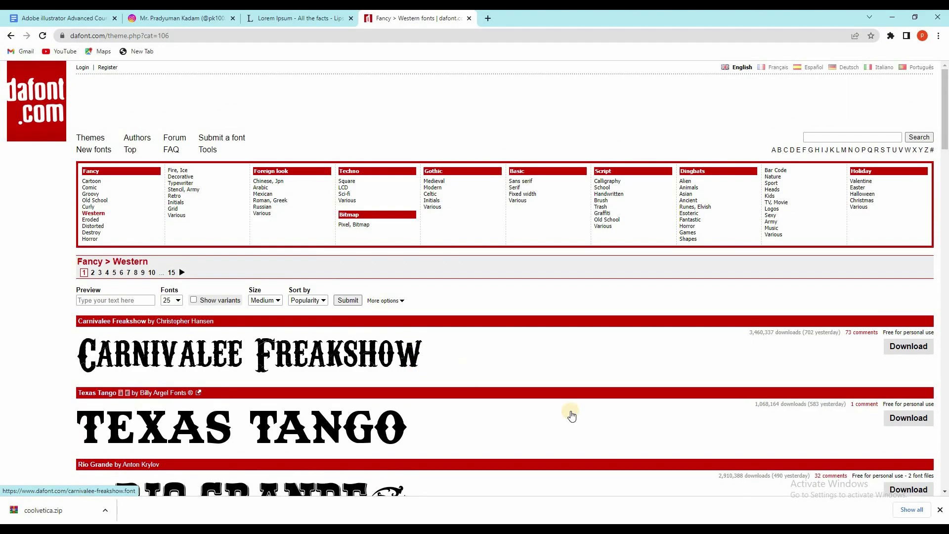
scroll(571, 415, down, 5)
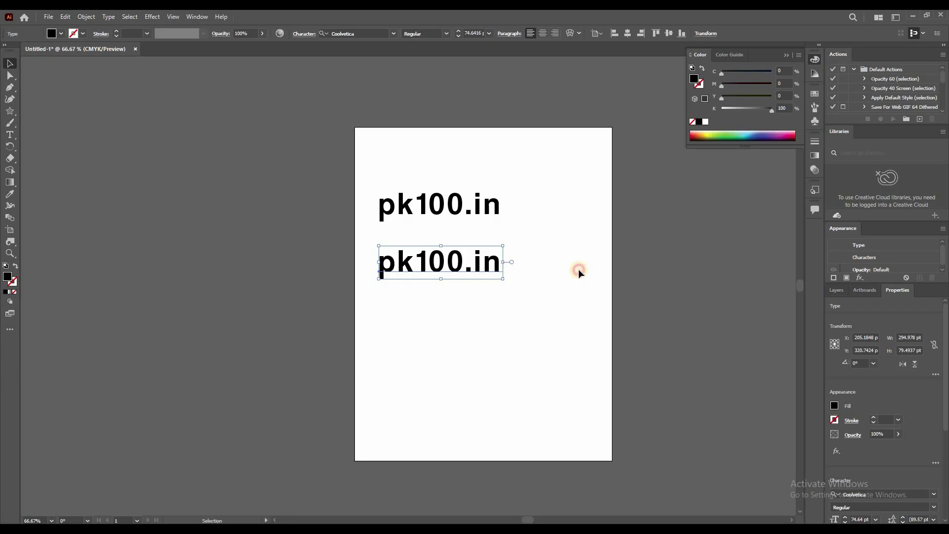
click(578, 269)
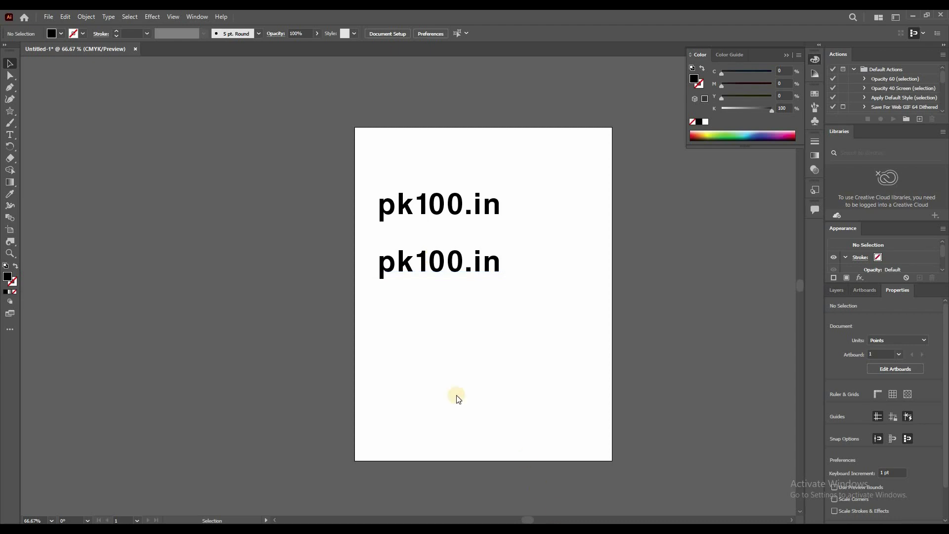
Download Nightcore from the Horror list as nightcore.zip into folder 16 and show it
click(557, 512)
scroll(9, 72, down, 3)
scroll(9, 64, up, 3)
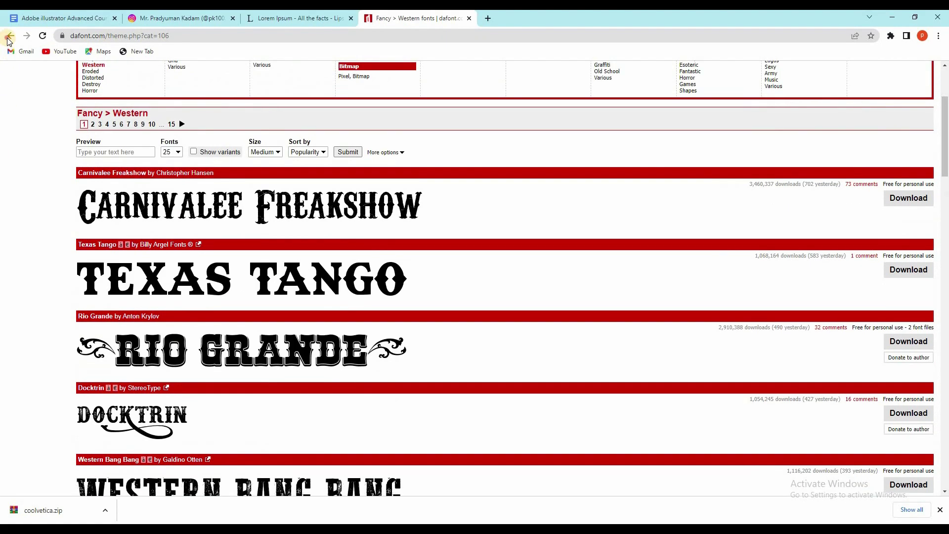
click(10, 37)
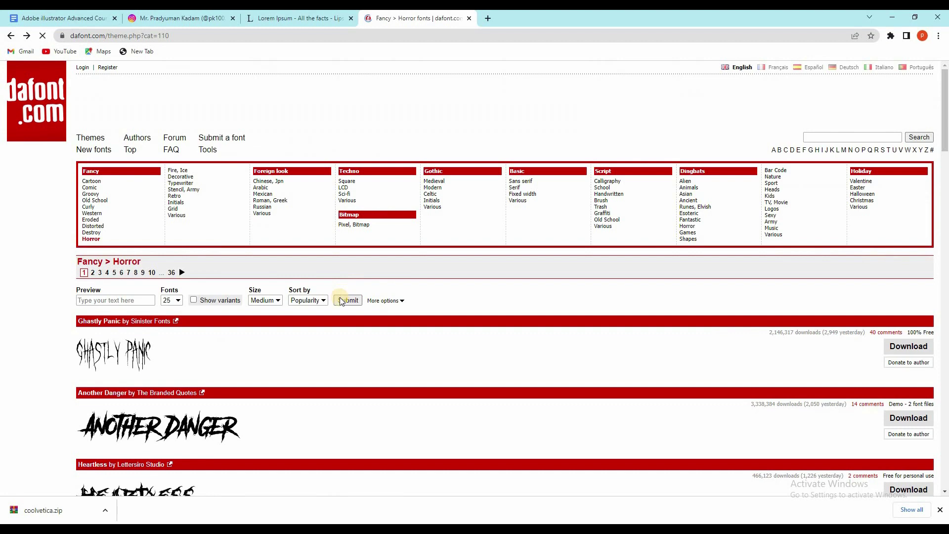
scroll(159, 332, down, 3)
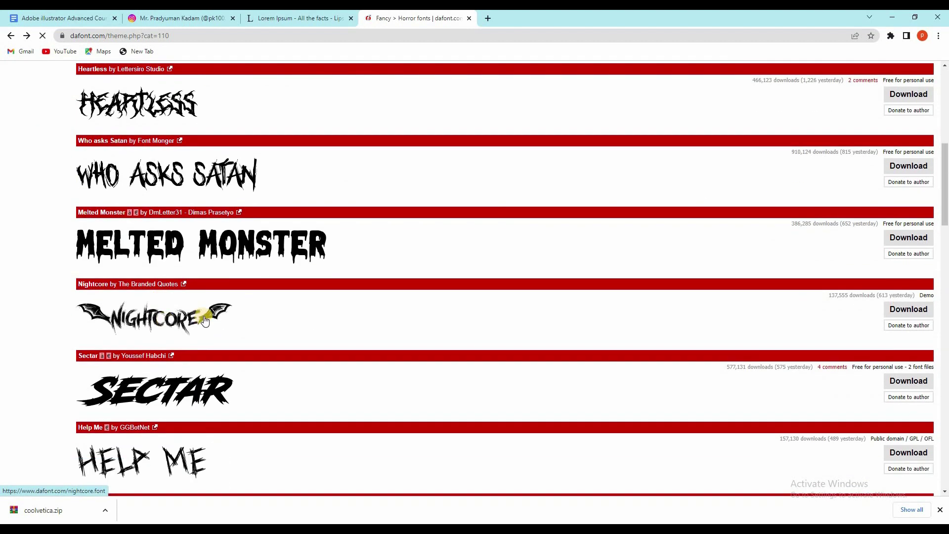
click(907, 311)
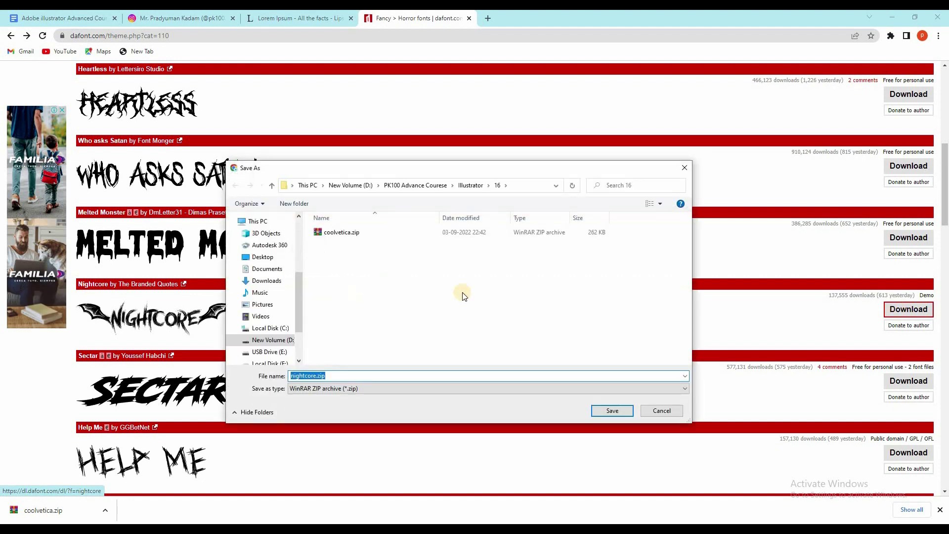
click(607, 409)
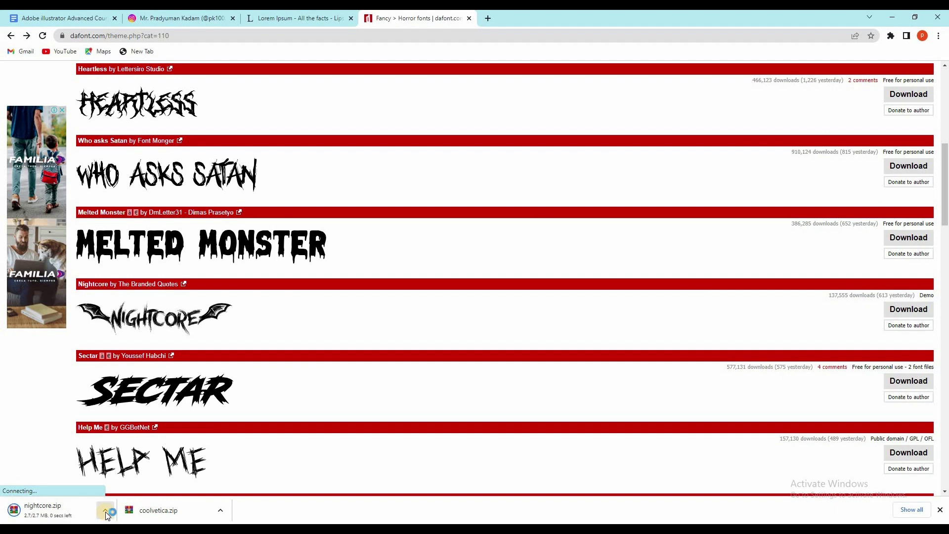
click(106, 511)
click(128, 478)
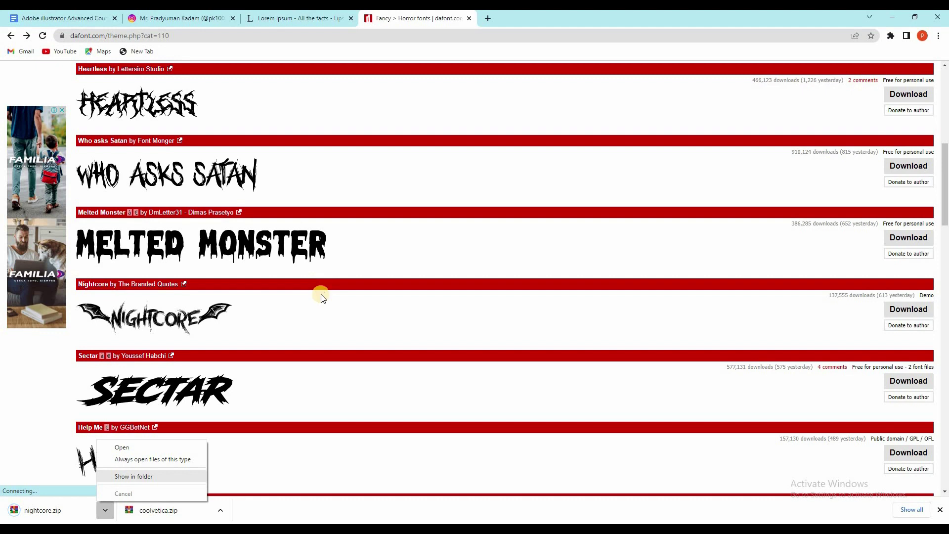
Extract nightcore.zip, install the Nightcore Demo font from its preview, and close the preview
right_click(150, 203)
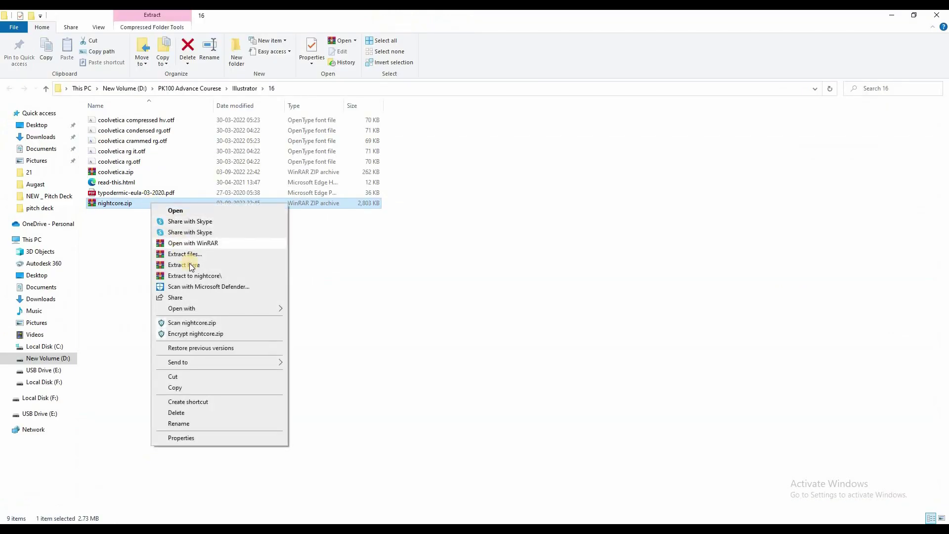
click(189, 263)
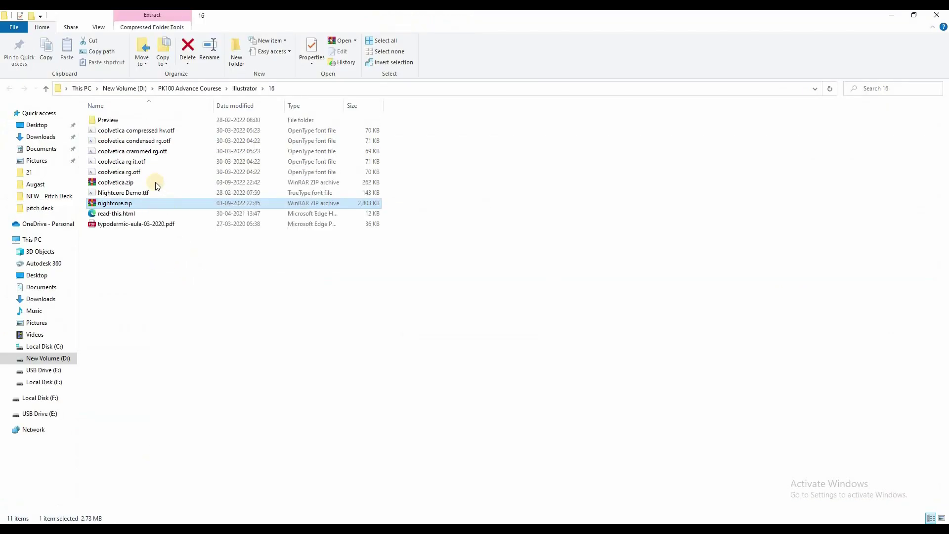
double_click(127, 194)
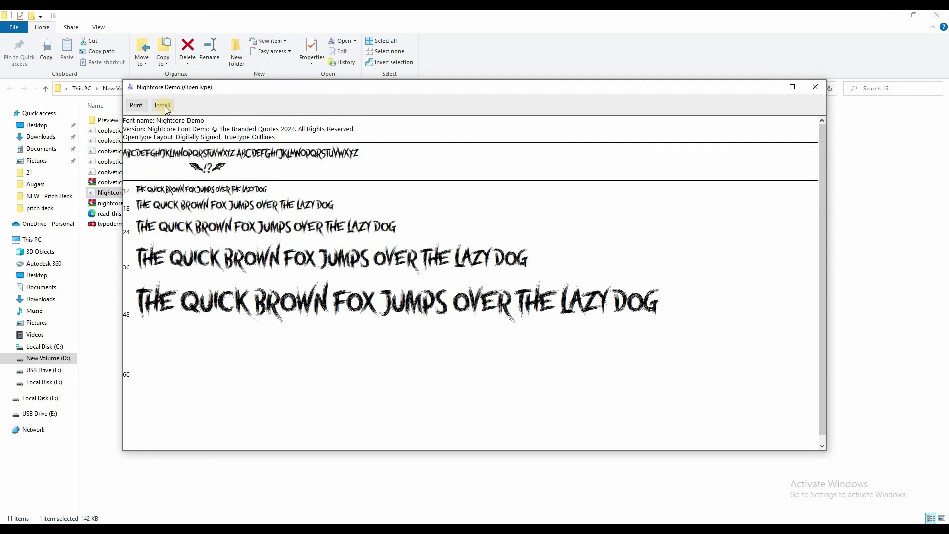
click(164, 106)
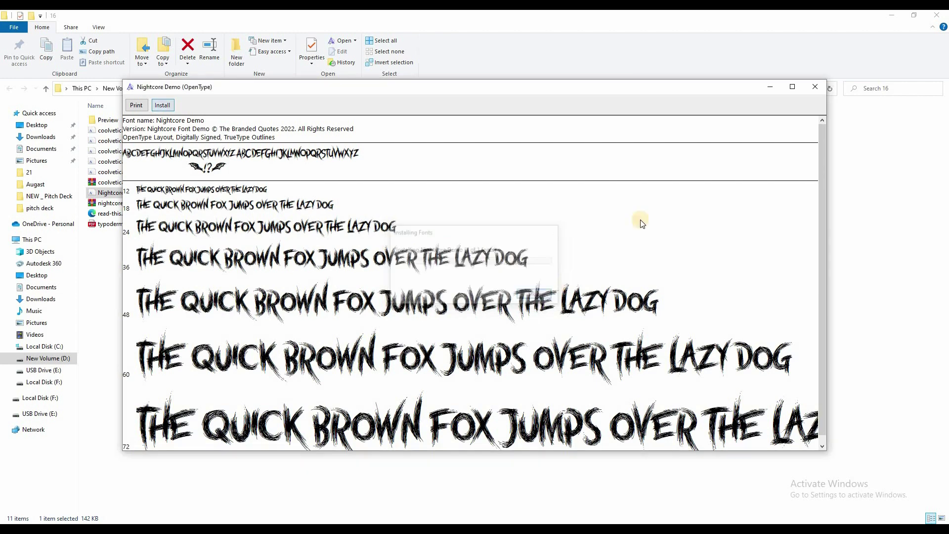
click(815, 88)
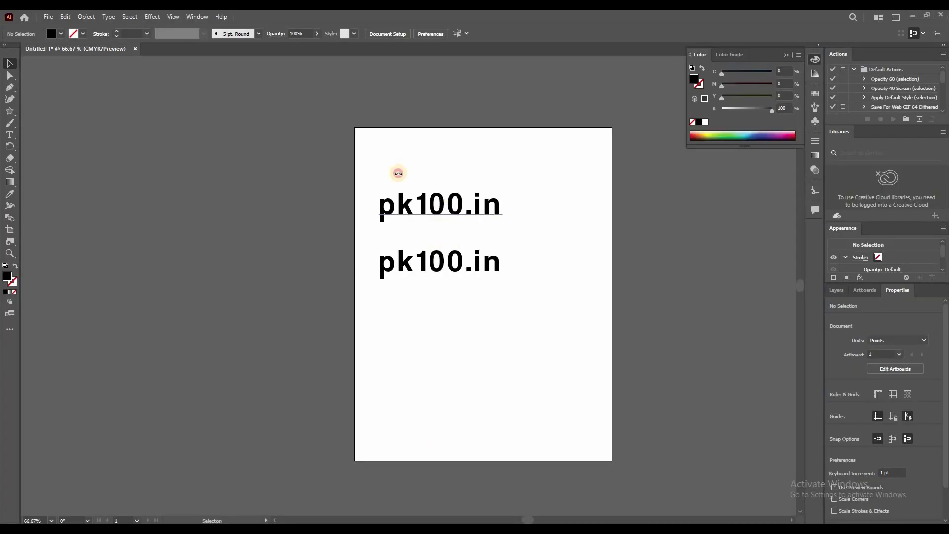
Set the second pk100.in in Nightcore Demo and retype it as a full name
click(364, 34)
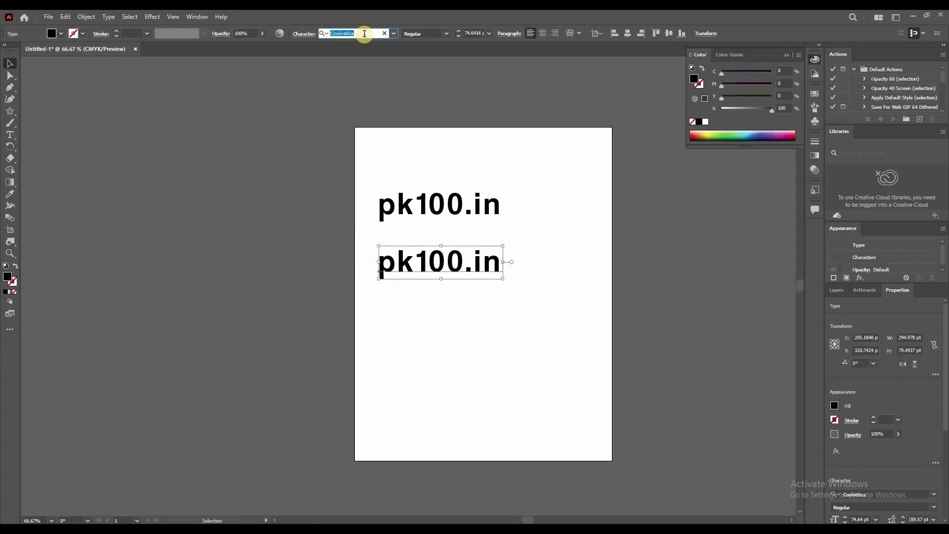
text(night)
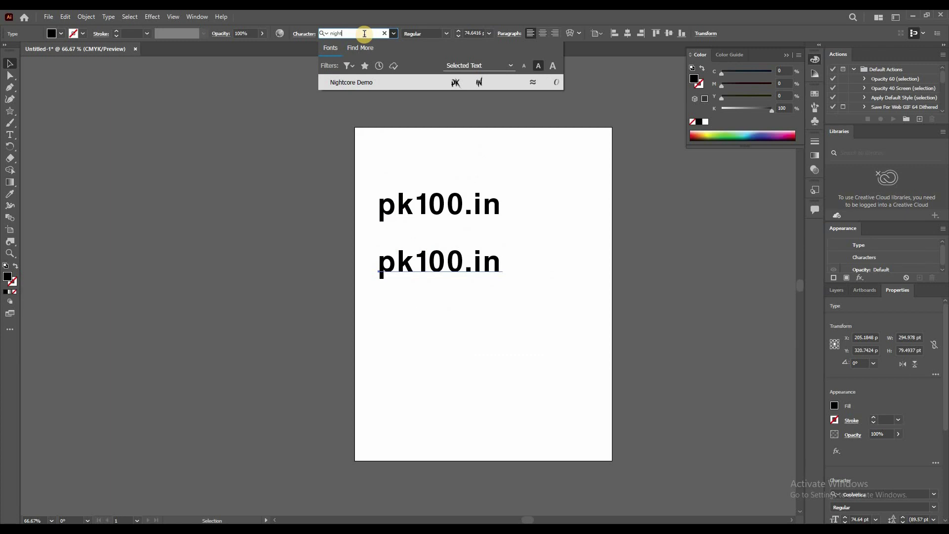
click(366, 79)
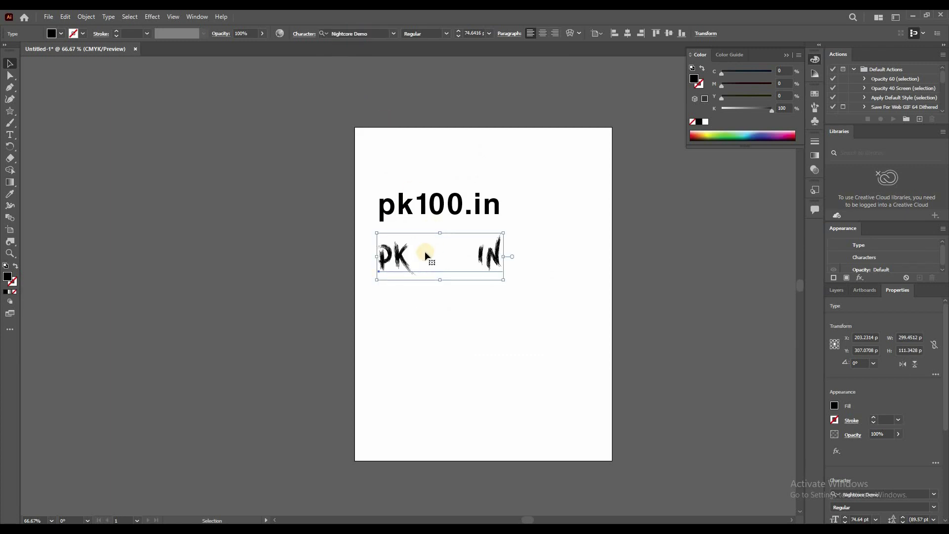
double_click(422, 254)
key(ctrl+a)
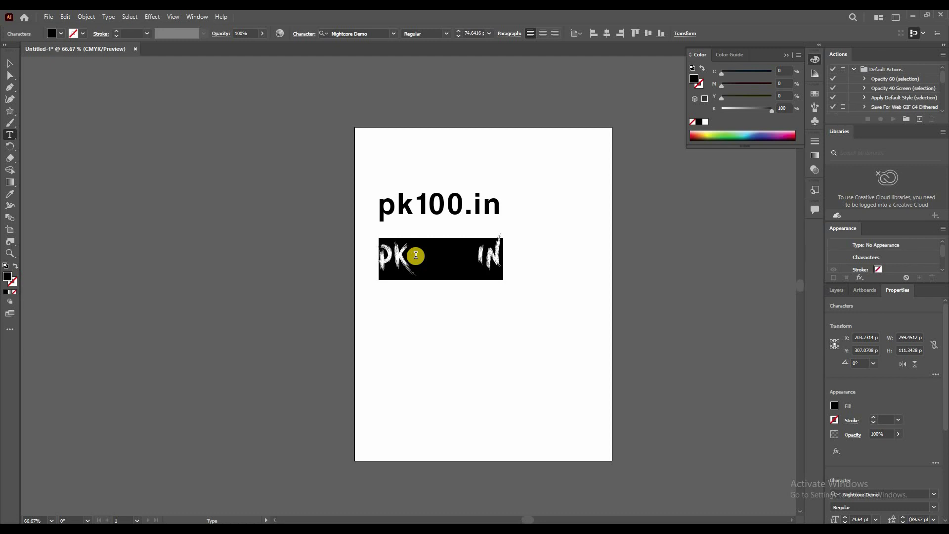
text(PRADYUMAN)
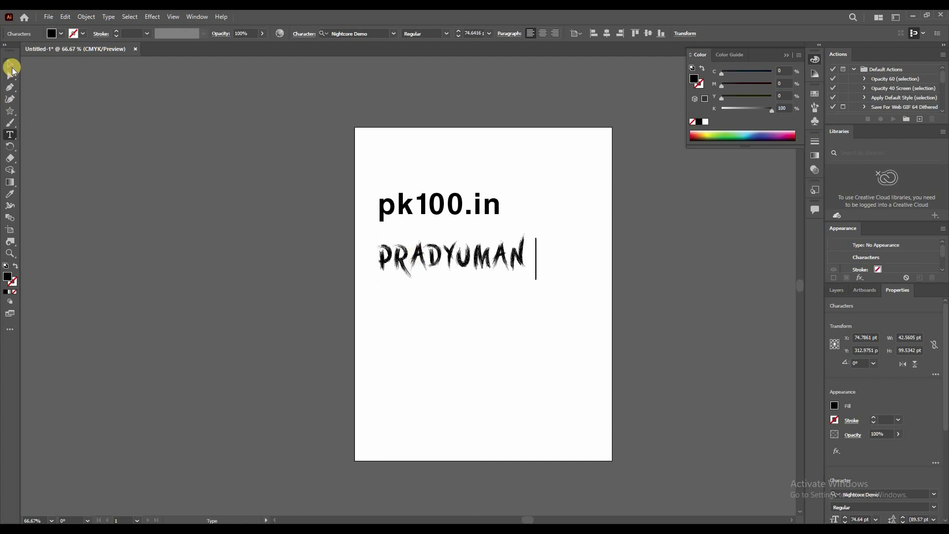
text( KADA)
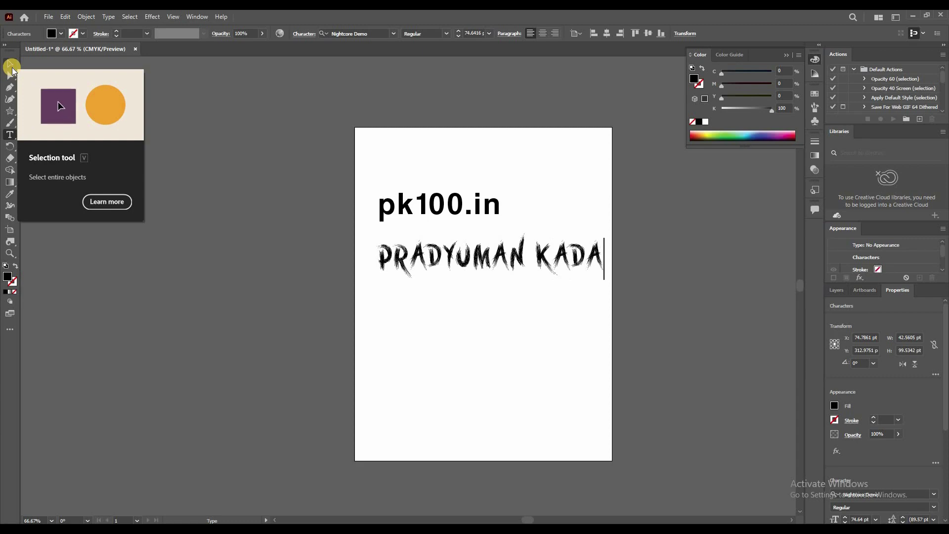
text(M)
click(10, 63)
Scale the name text down slightly by dragging a corner handle
click(496, 279)
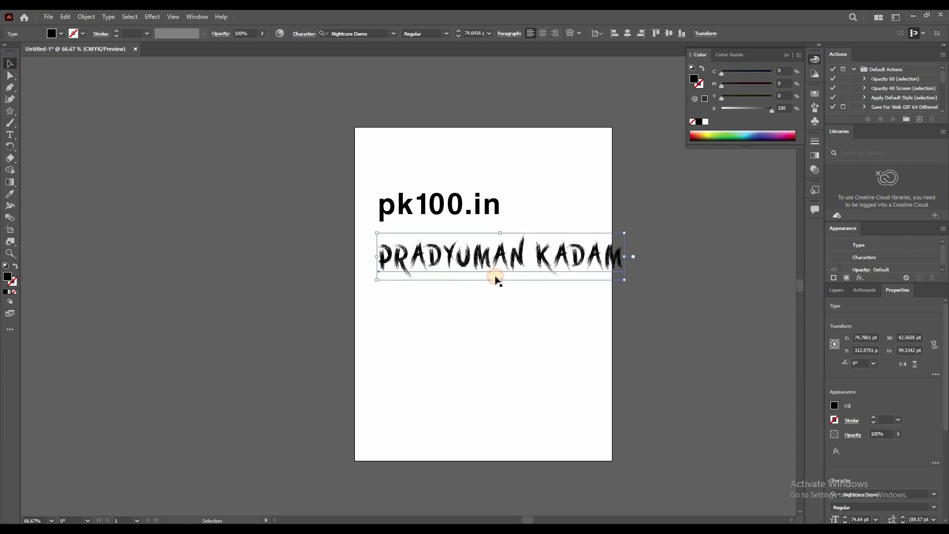
scroll(495, 278, up, 4)
scroll(555, 269, down, 3)
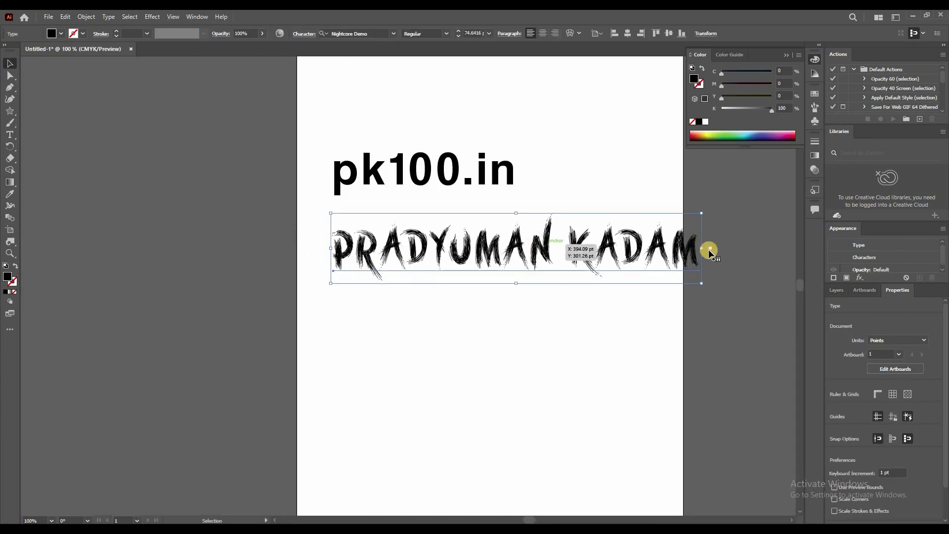
drag(712, 253, 640, 253)
click(390, 322)
scroll(420, 262, up, 2)
scroll(422, 252, up, 3)
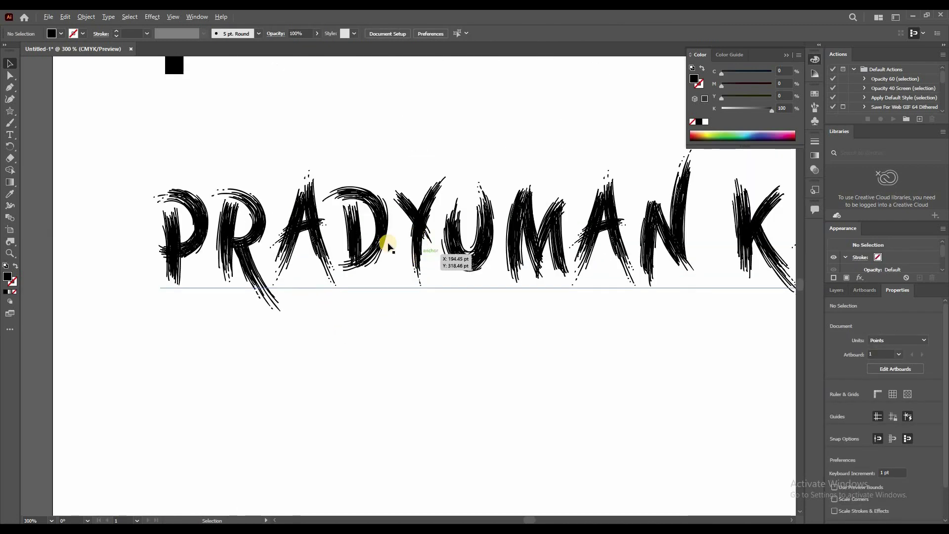
scroll(423, 308, down, 2)
scroll(420, 308, down, 1)
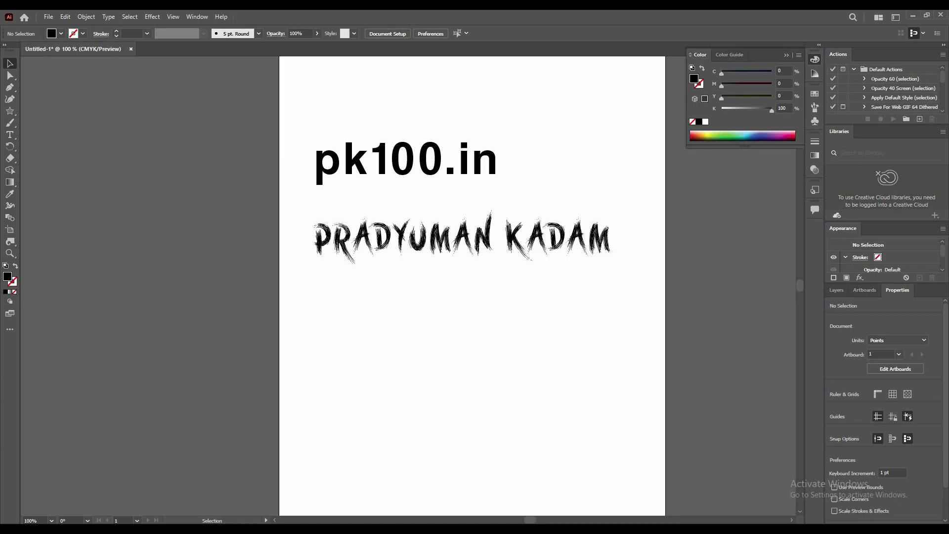
scroll(233, 296, up, 2)
scroll(312, 343, up, 3)
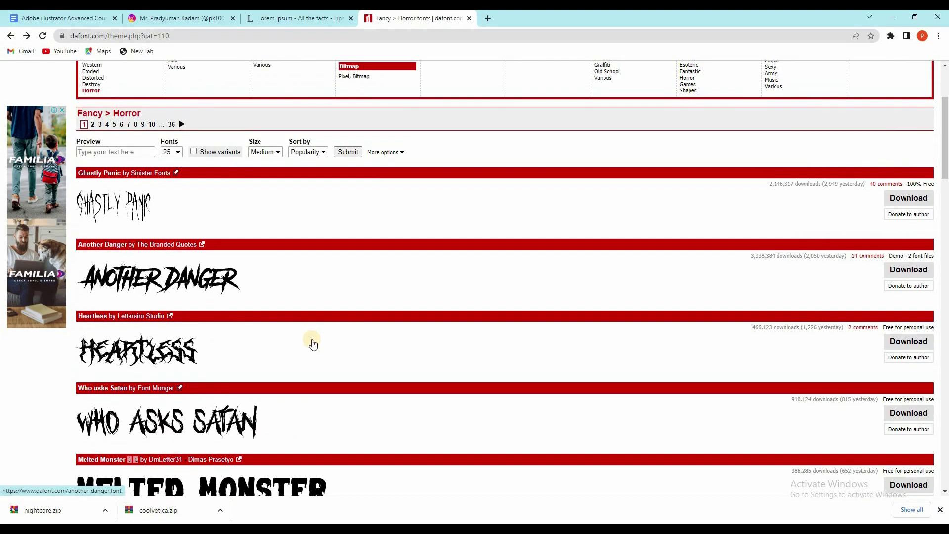
Open DaFont's Foreign look › Mexican category and scroll through its fonts
scroll(313, 343, up, 2)
scroll(311, 342, up, 1)
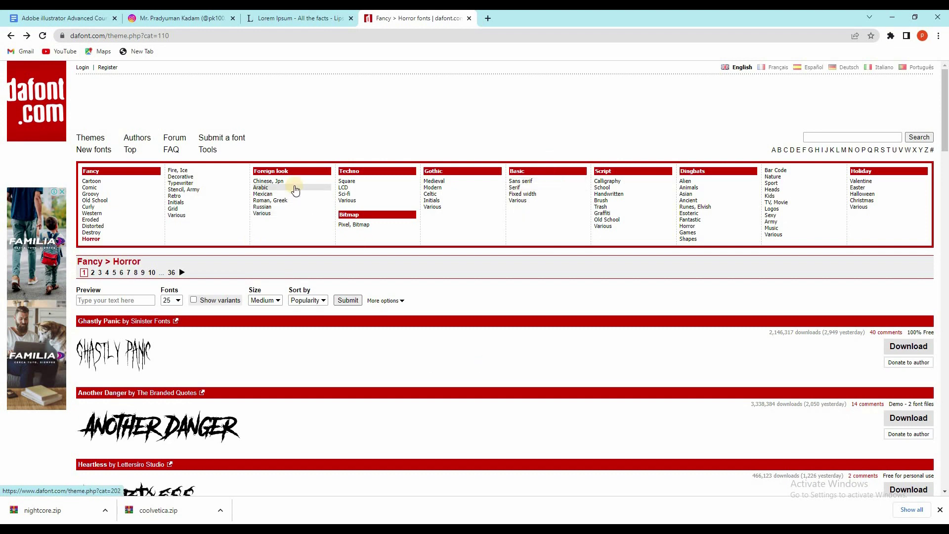
click(270, 199)
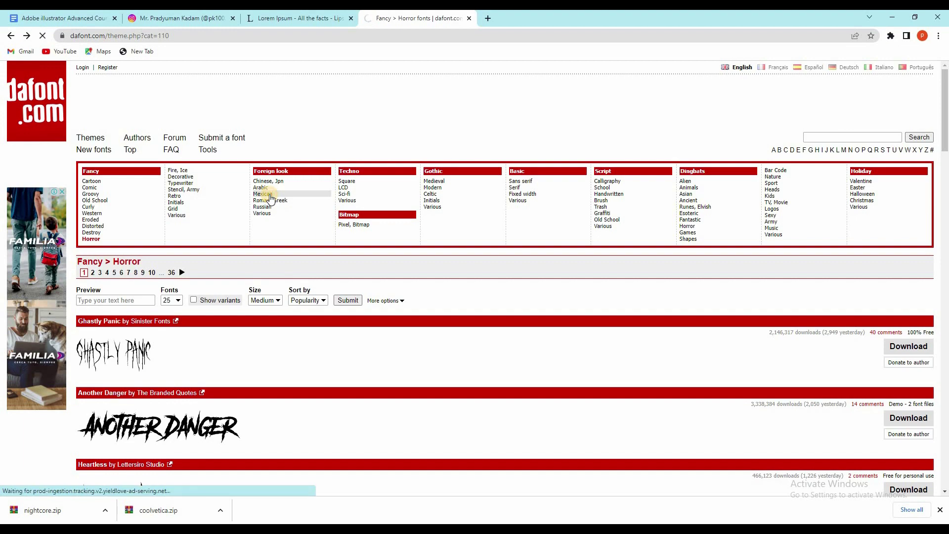
scroll(301, 382, down, 2)
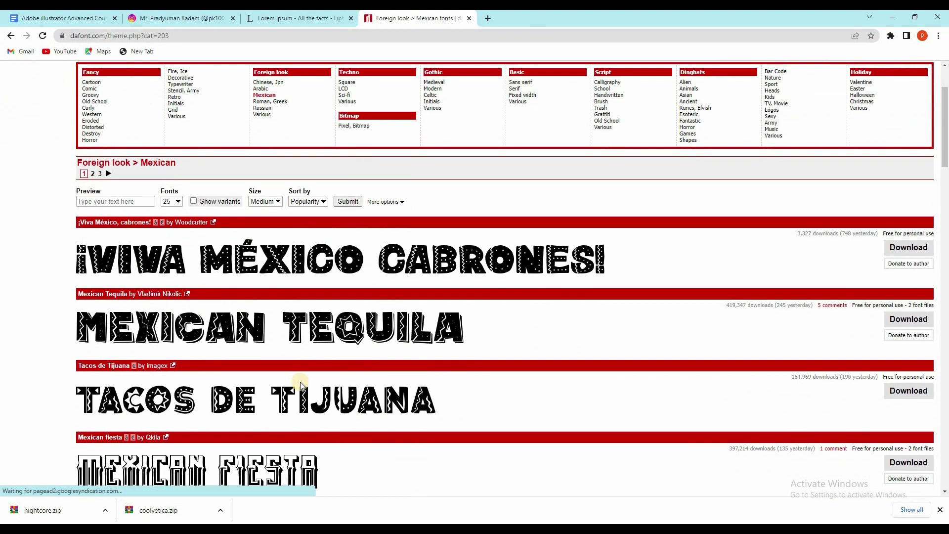
scroll(257, 351, down, 2)
scroll(456, 328, down, 2)
scroll(452, 314, down, 1)
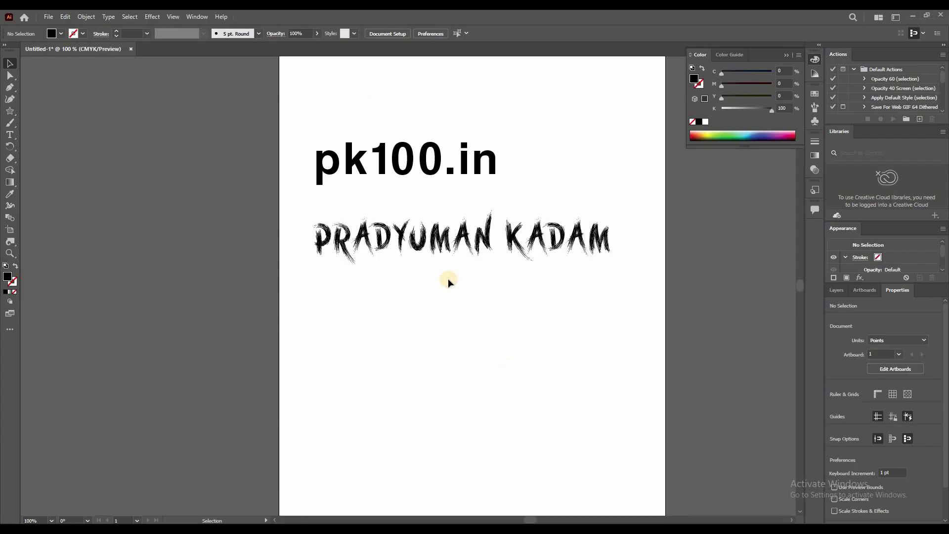
alt+scroll(448, 280, down, 2)
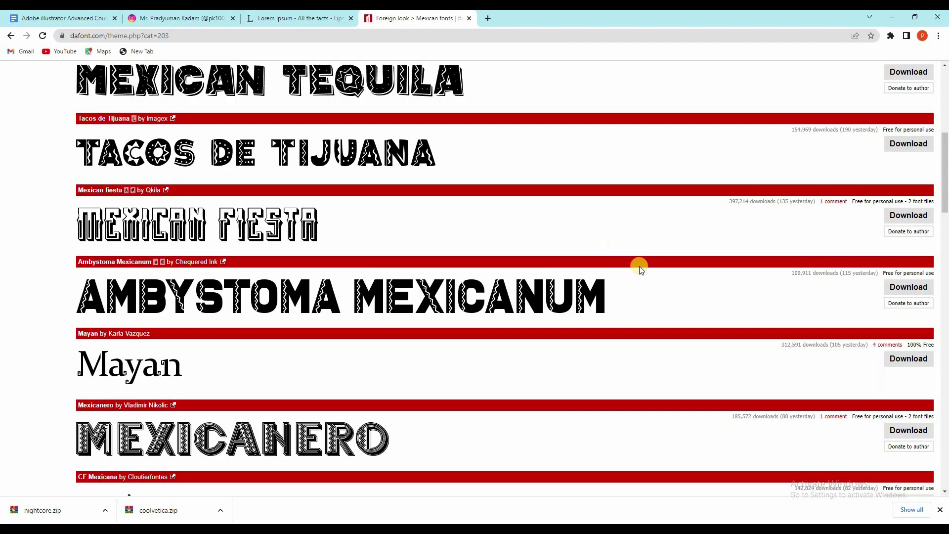
scroll(642, 266, up, 7)
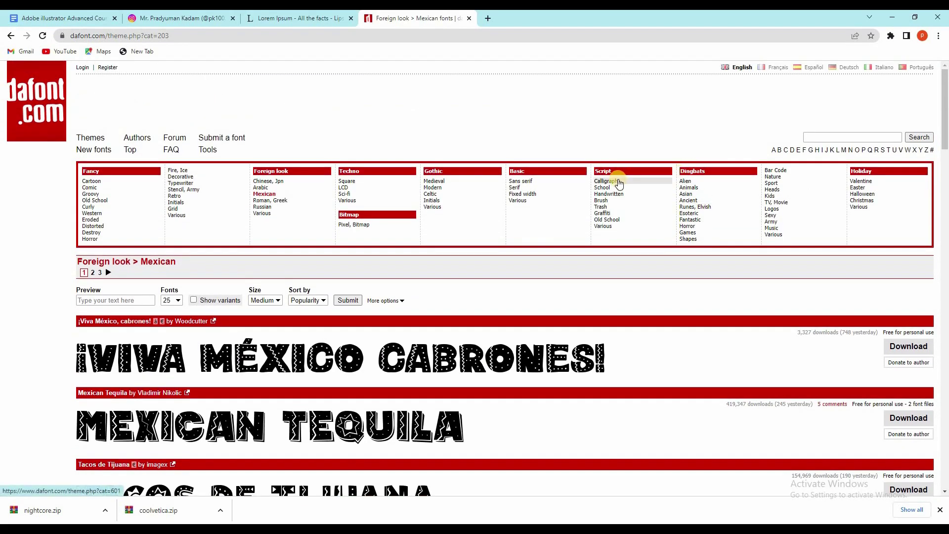
Browse DaFont's Script › Calligraphy fonts, such as Herewell Creek and Hello
click(619, 181)
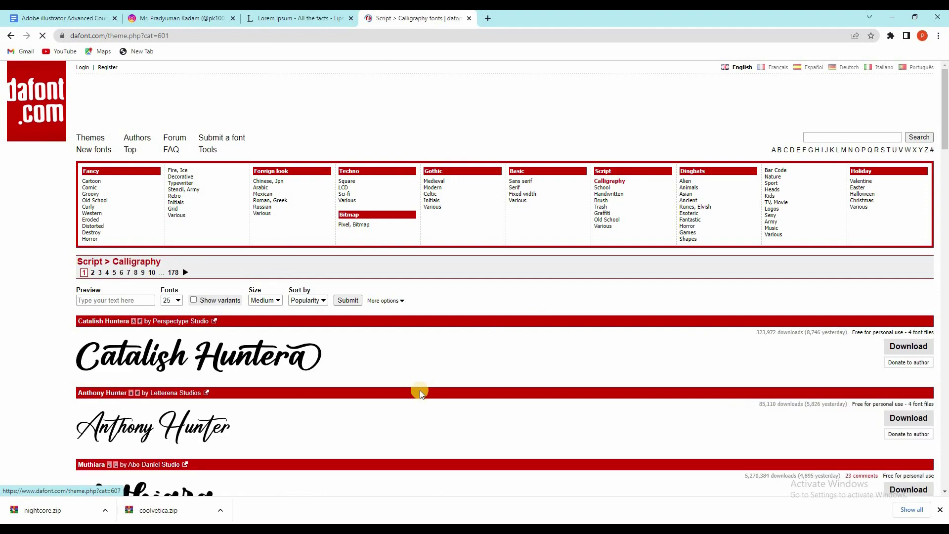
scroll(424, 395, down, 1)
scroll(389, 339, down, 9)
scroll(384, 321, down, 6)
scroll(384, 321, down, 6)
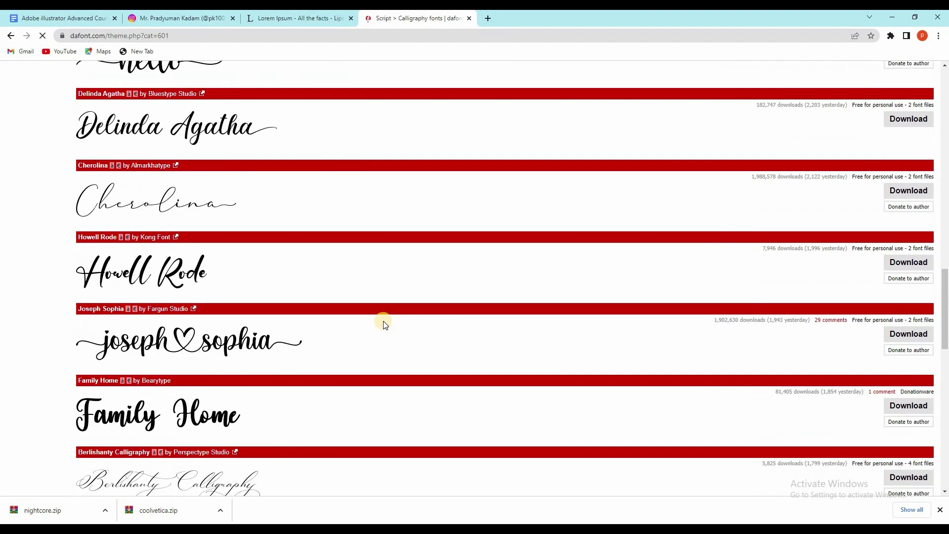
scroll(383, 322, down, 4)
scroll(383, 322, up, 2)
scroll(383, 322, up, 3)
scroll(383, 322, up, 3)
scroll(384, 322, up, 2)
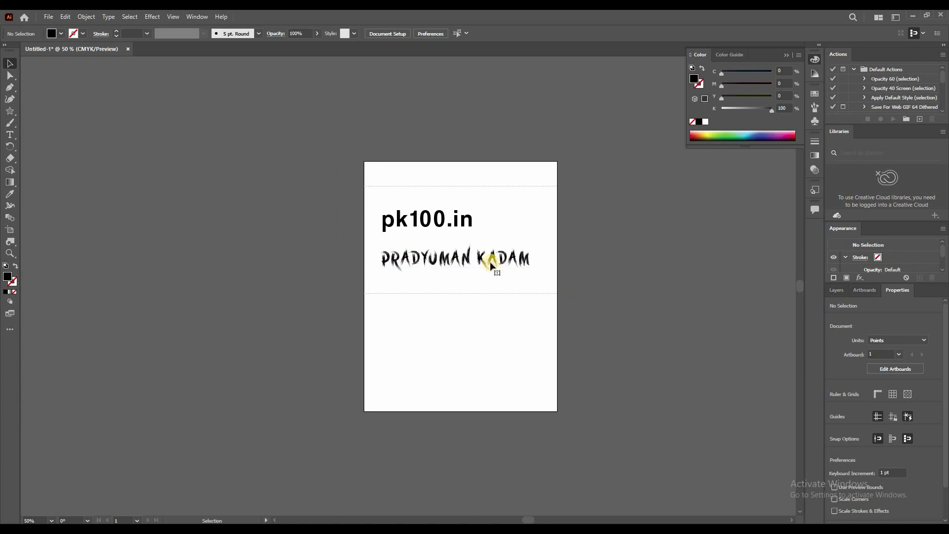
Drag the pk100.in and name texts higher on the artboard, deselect, and zoom in slightly
drag(491, 262, 509, 238)
click(420, 202)
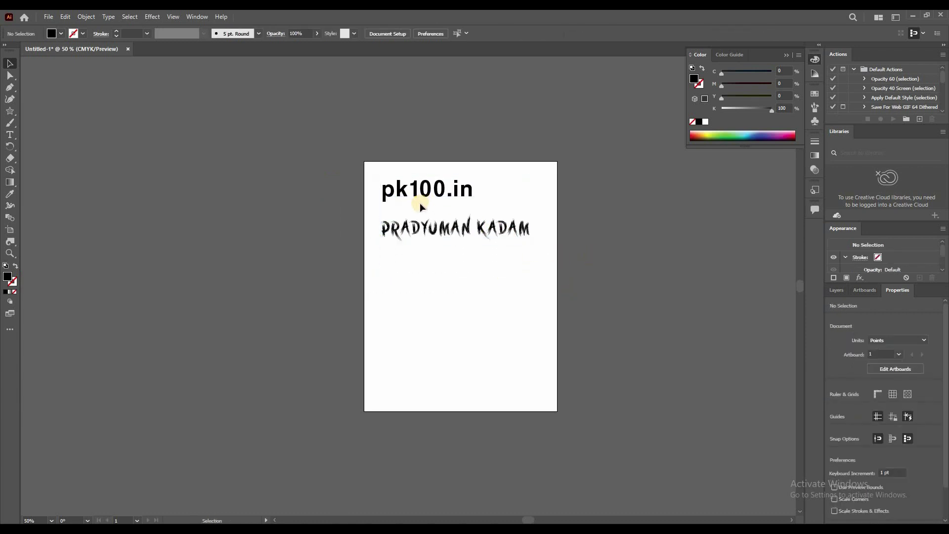
key(ctrl+plus)
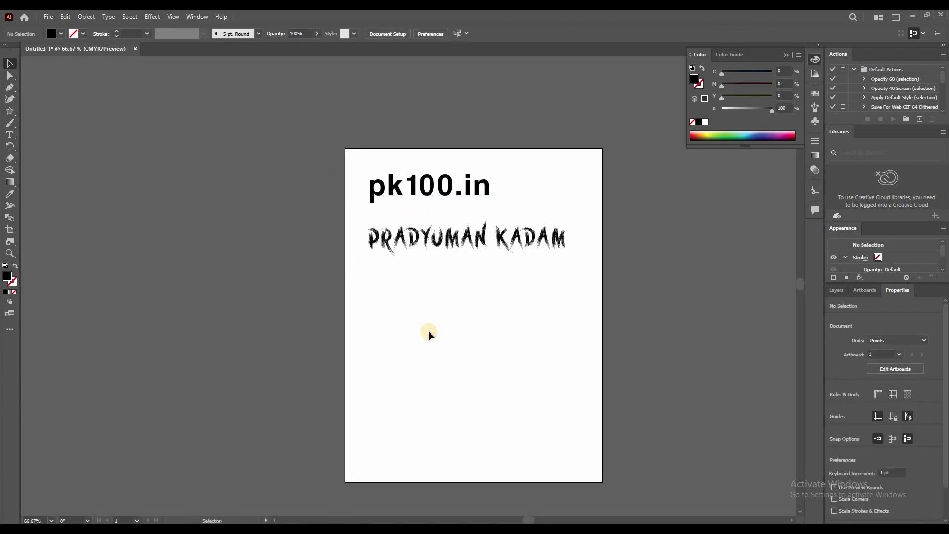
click(15, 137)
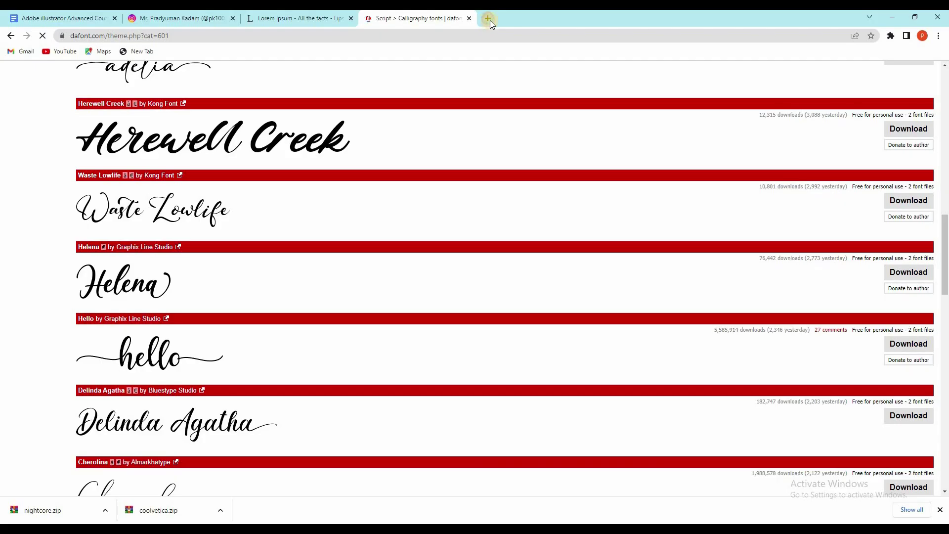
click(488, 19)
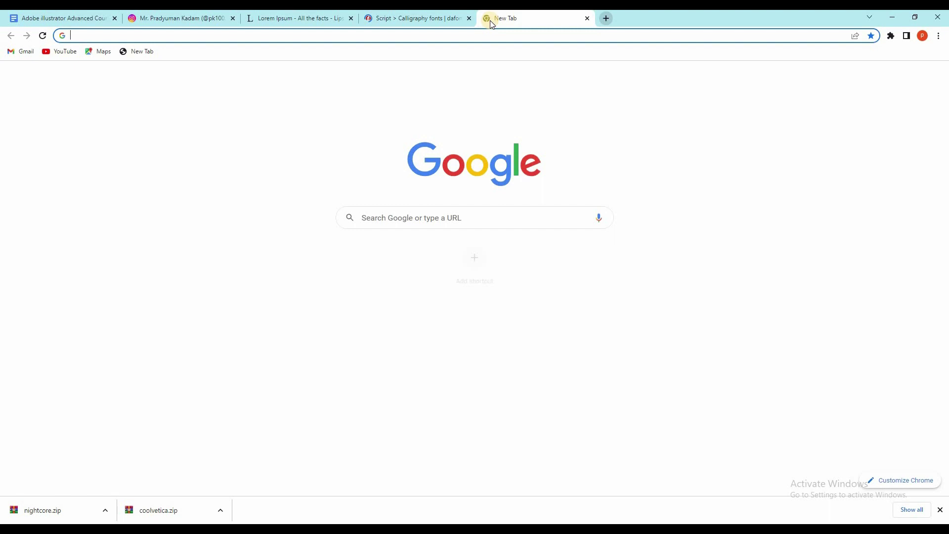
Search for 'ams font' and open the AMS Manthan Regular font page
text(ams)
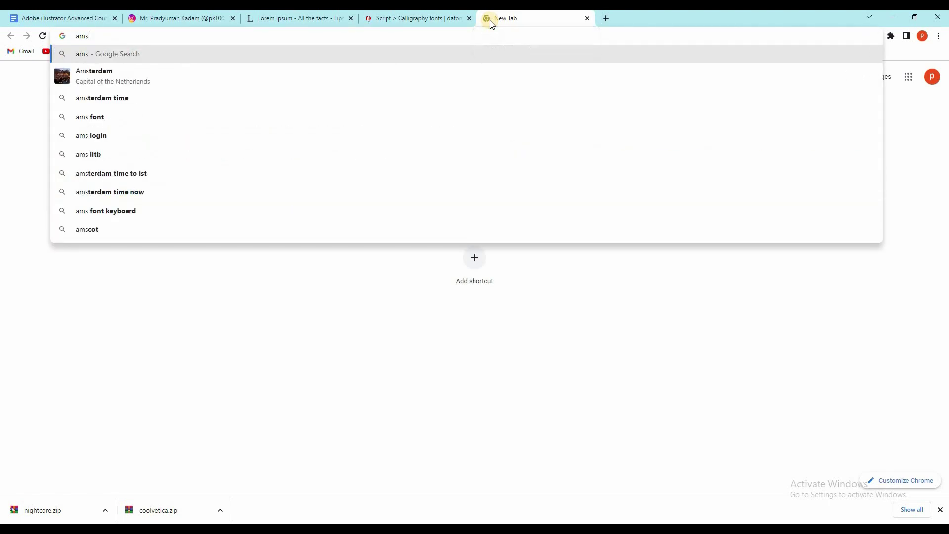
text( font)
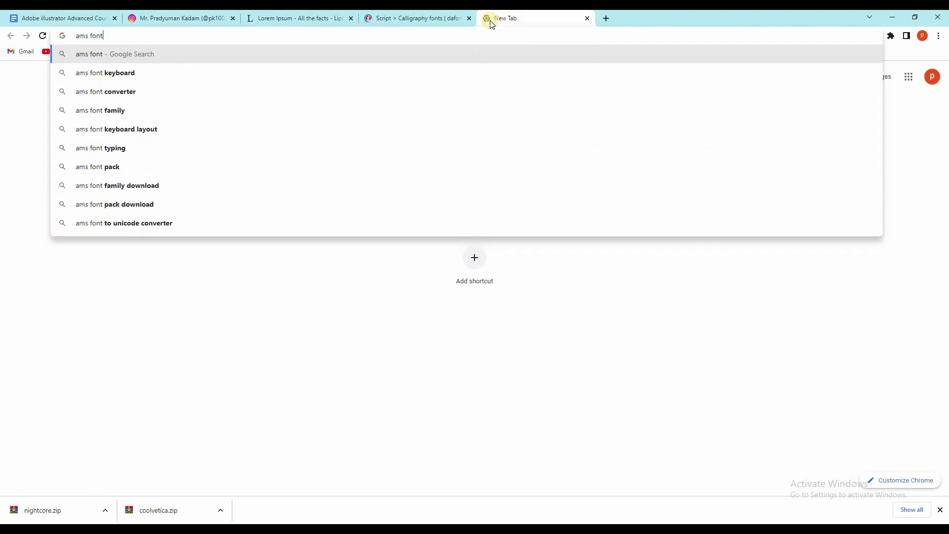
key(Return)
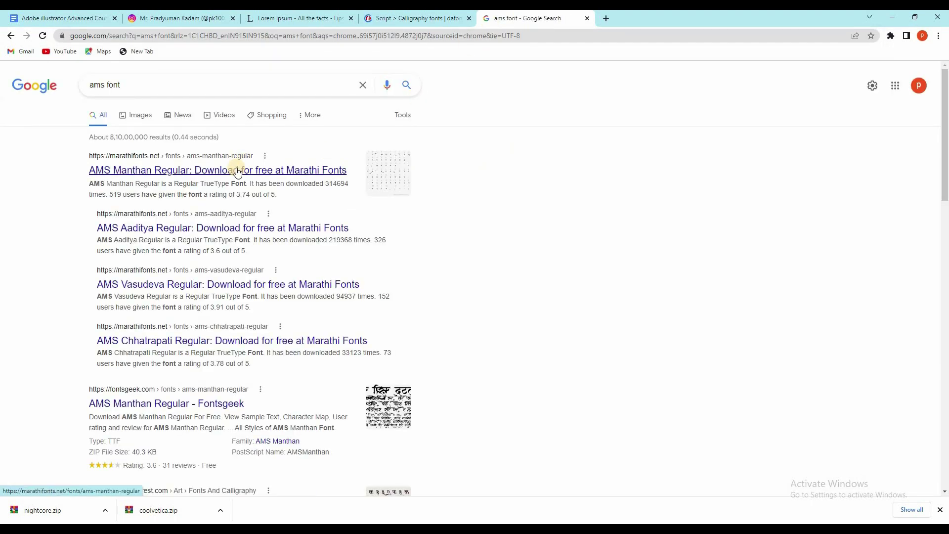
click(237, 170)
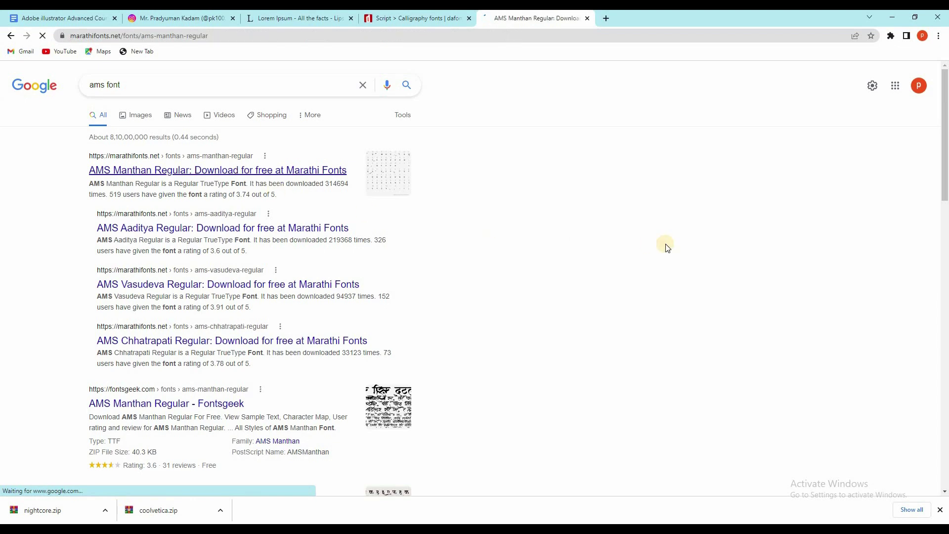
Scroll the AMS Manthan Regular page down to its Font Information table
scroll(296, 291, down, 3)
scroll(257, 254, down, 3)
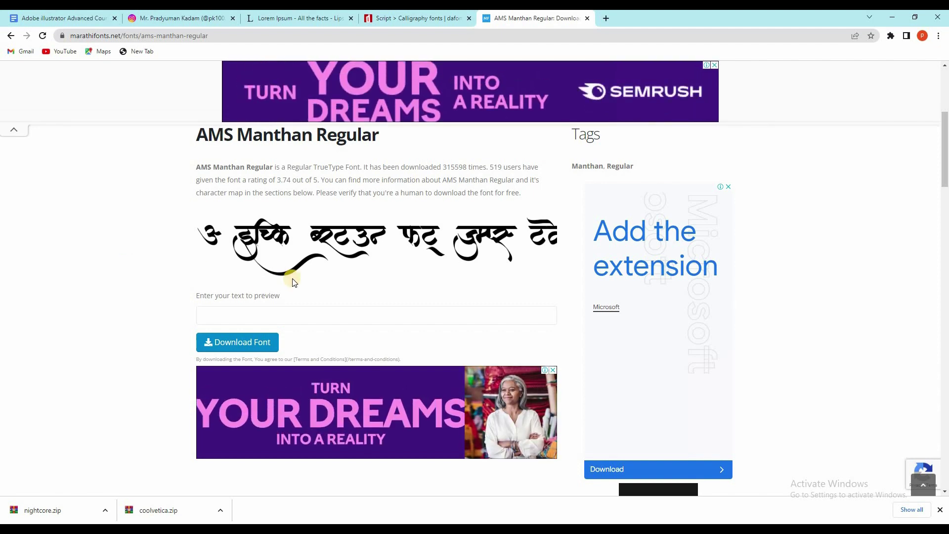
scroll(292, 278, down, 1)
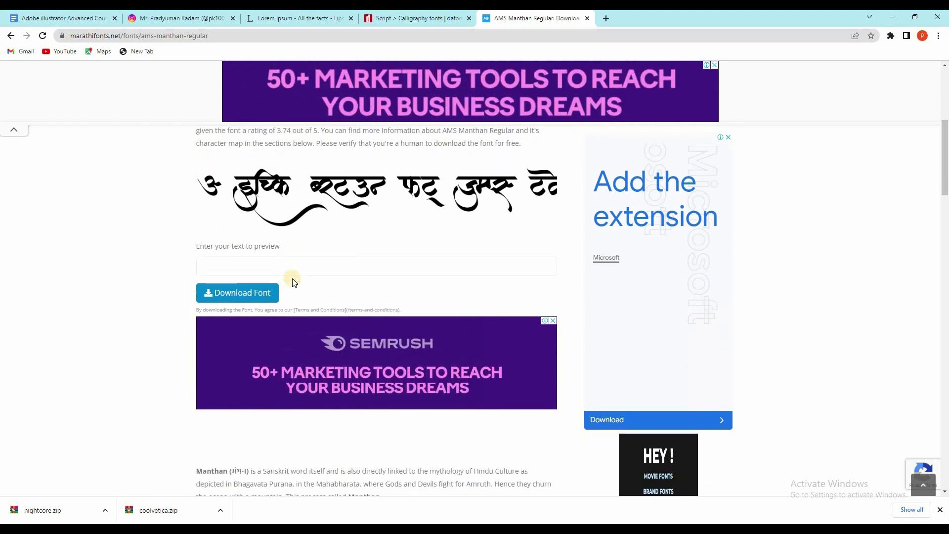
scroll(234, 335, down, 2)
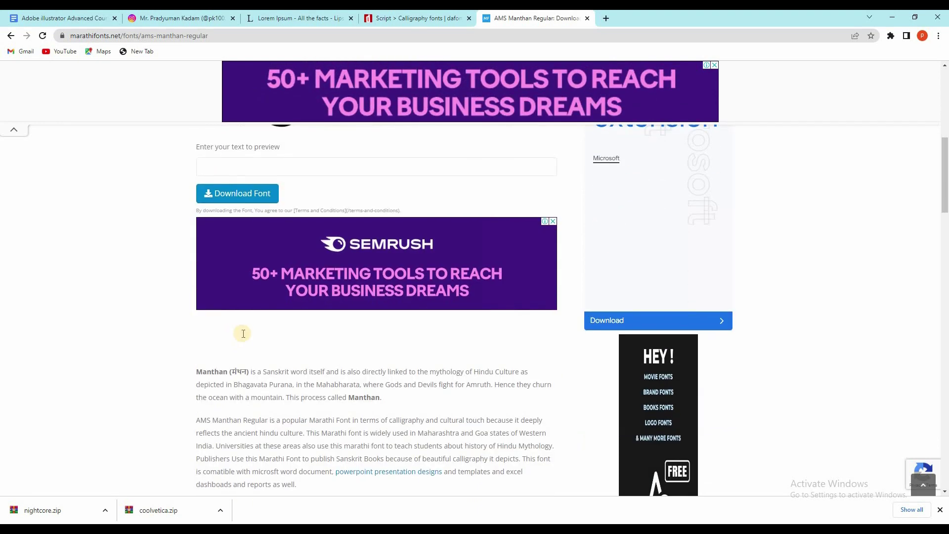
scroll(241, 332, down, 3)
scroll(516, 370, down, 3)
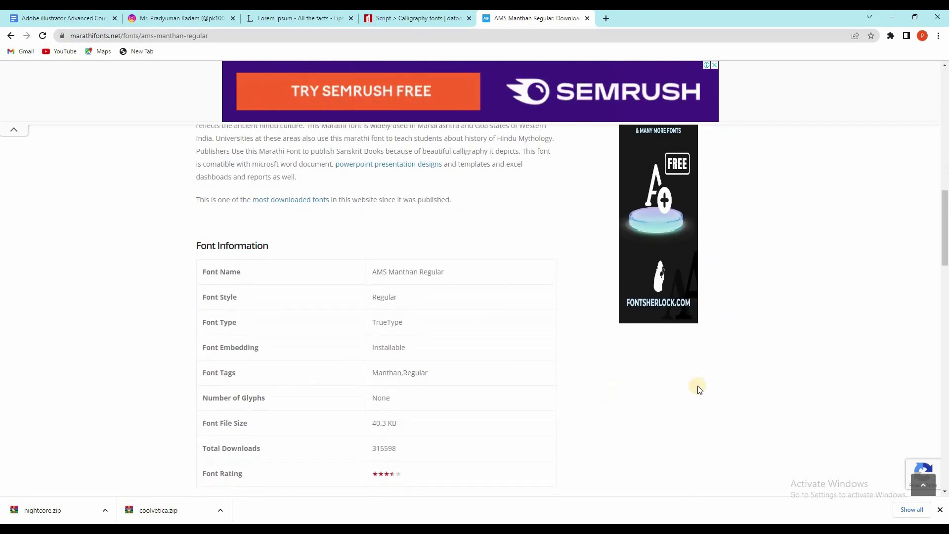
scroll(701, 387, down, 2)
scroll(703, 384, down, 2)
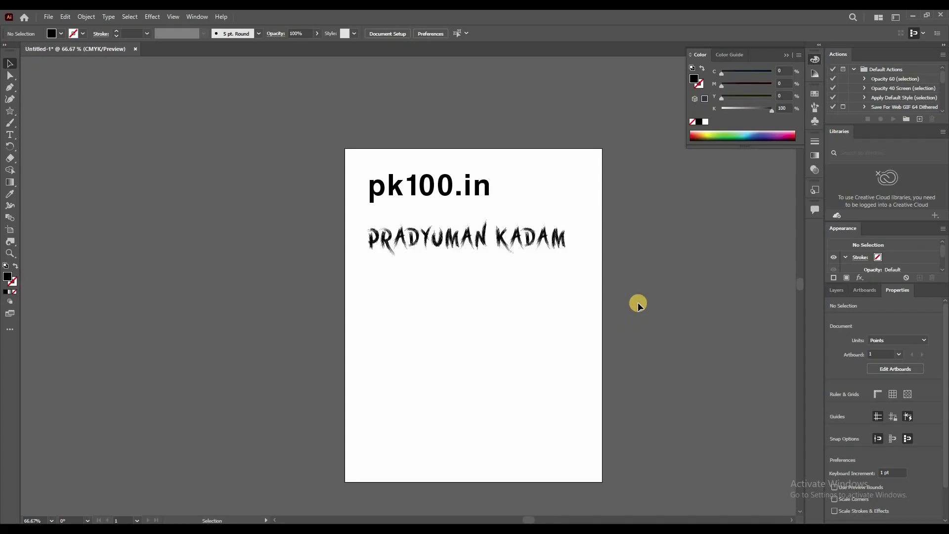
Place a new placeholder text below the name and set it in AMS Aaditya
click(9, 135)
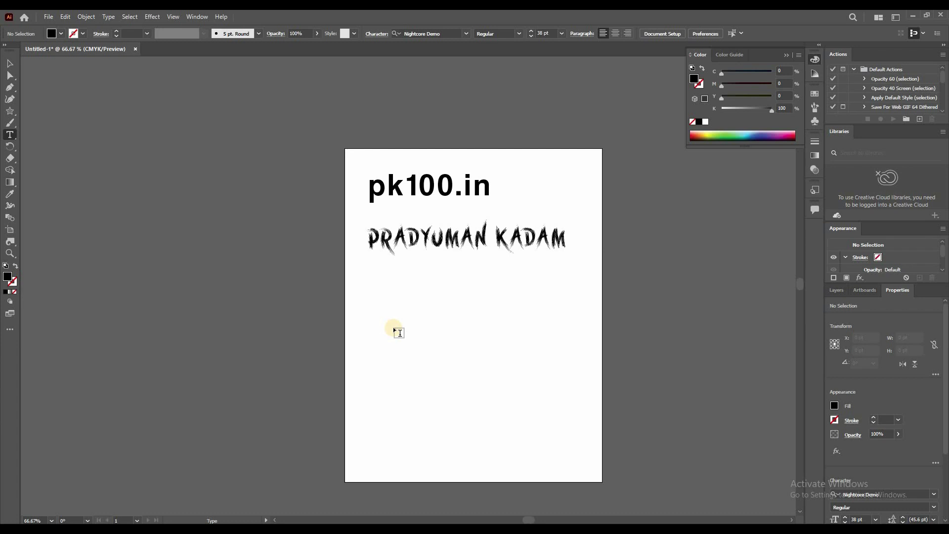
click(379, 304)
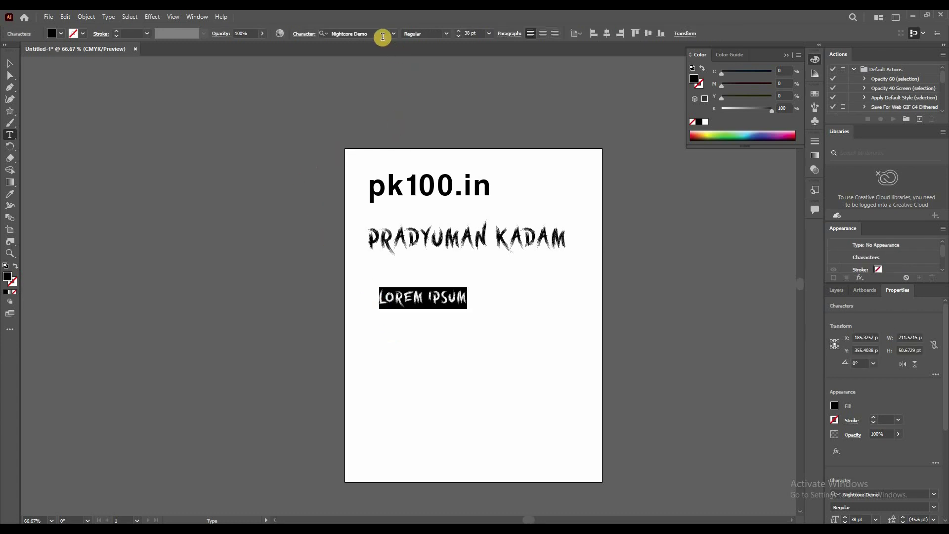
click(371, 34)
text(a)
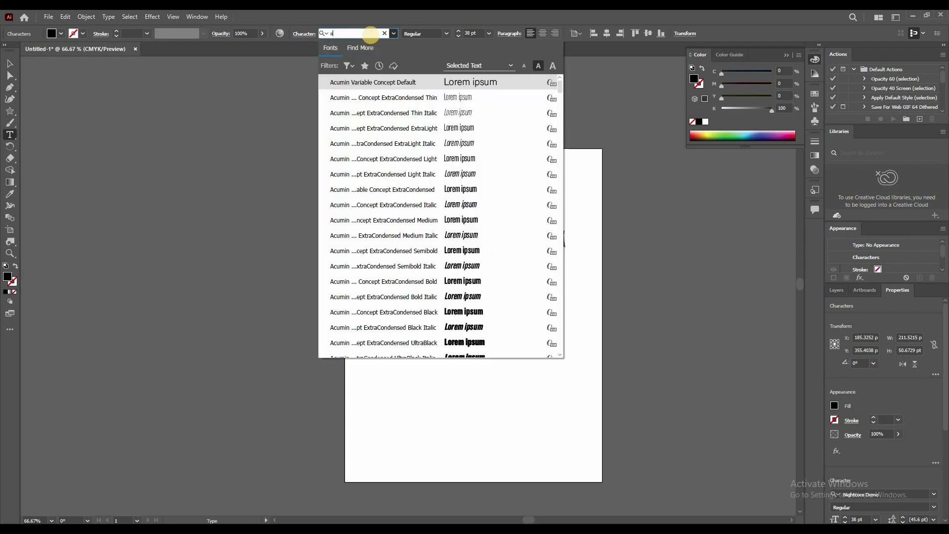
text(ms)
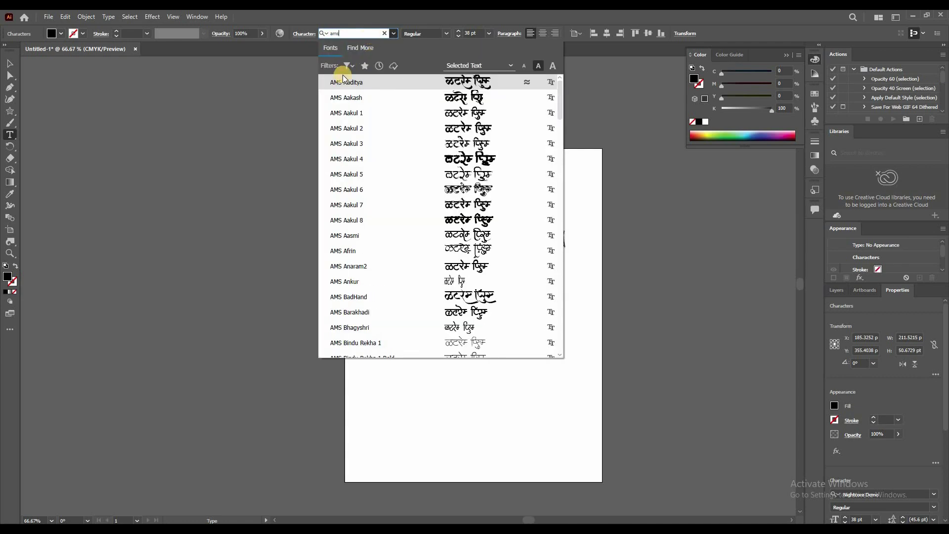
click(359, 82)
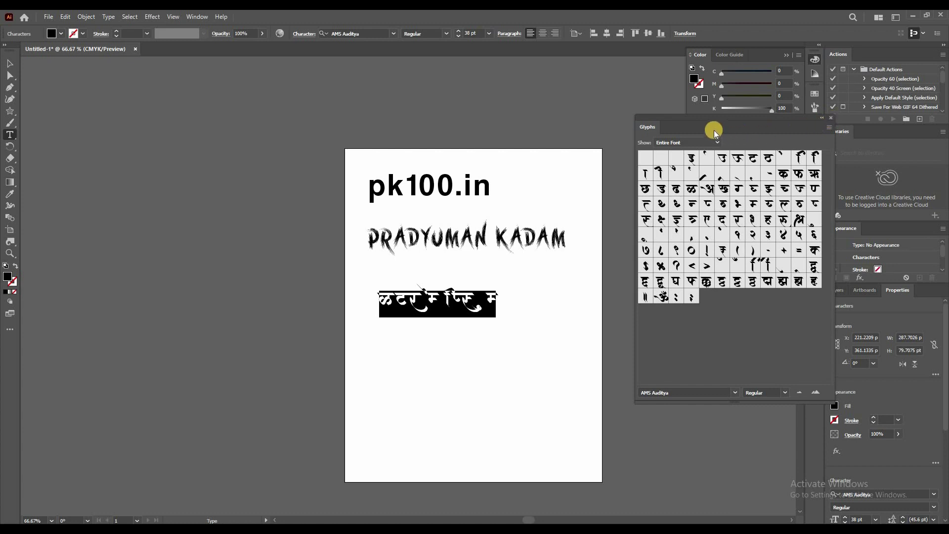
Show the Glyphs panel with the entire font and enlarge it
click(832, 118)
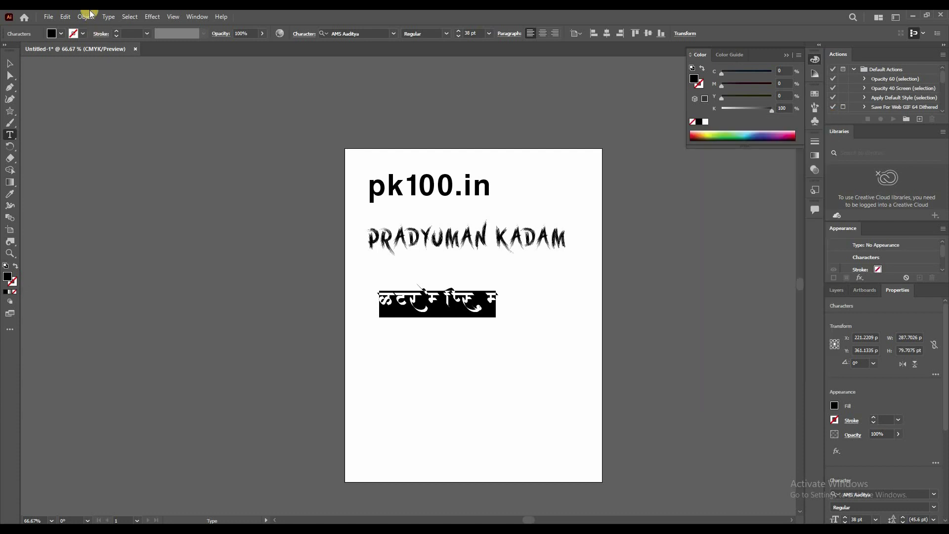
click(108, 16)
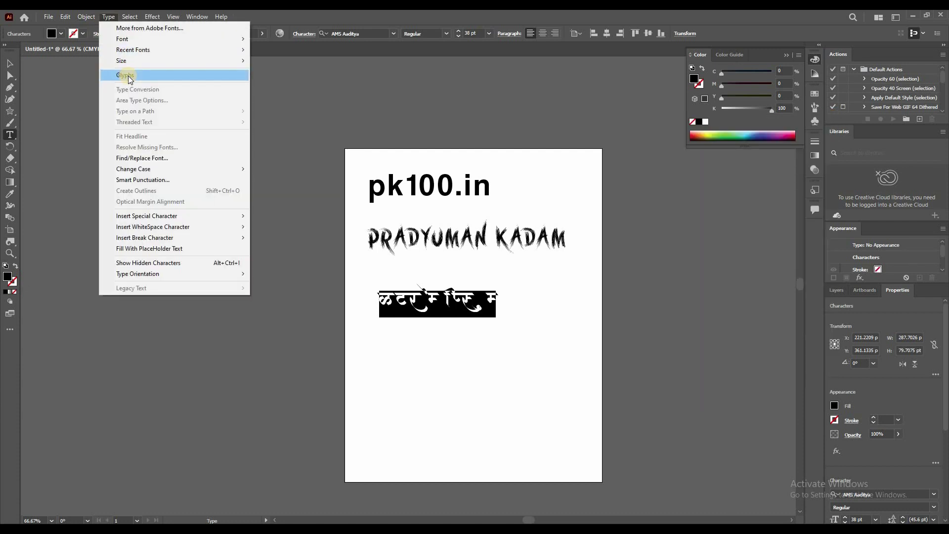
click(128, 76)
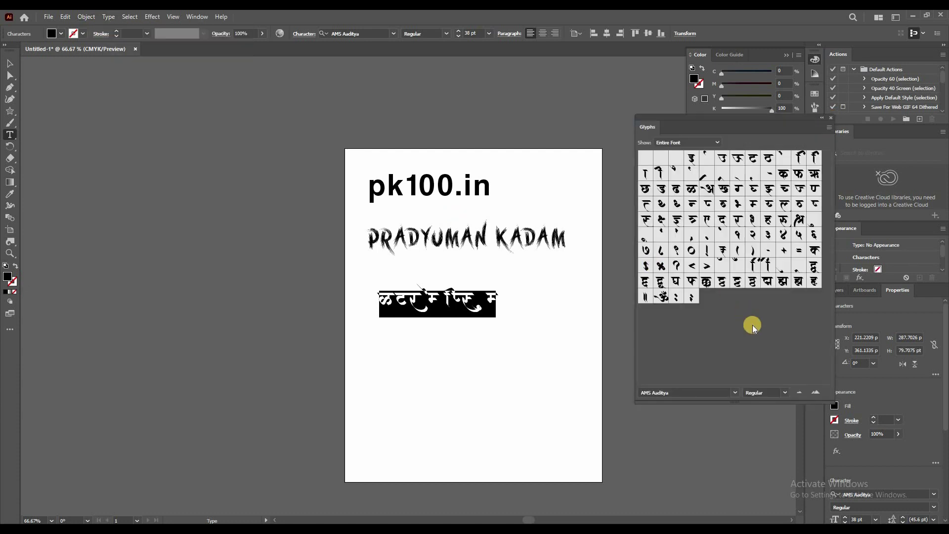
drag(729, 402, 730, 414)
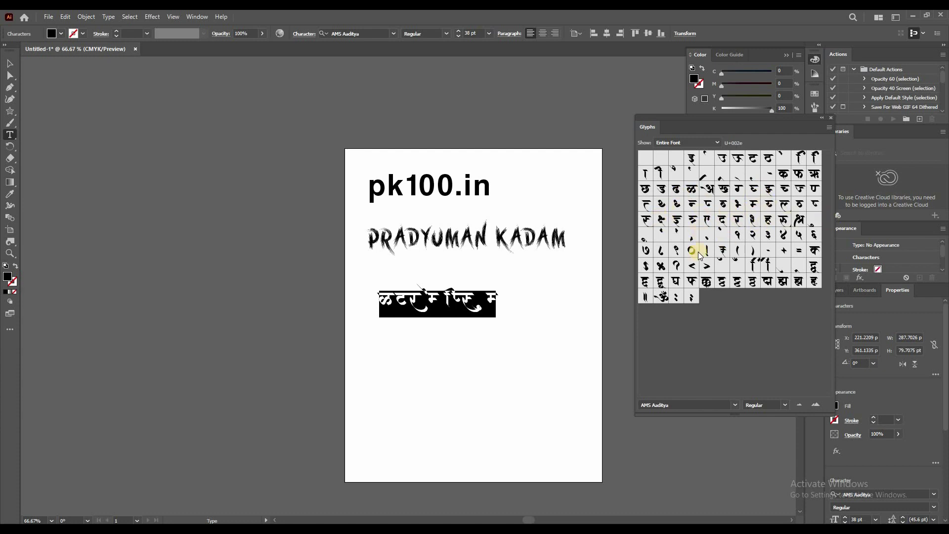
Spell गणपती from the glyphs, then start a second line with बा
double_click(738, 189)
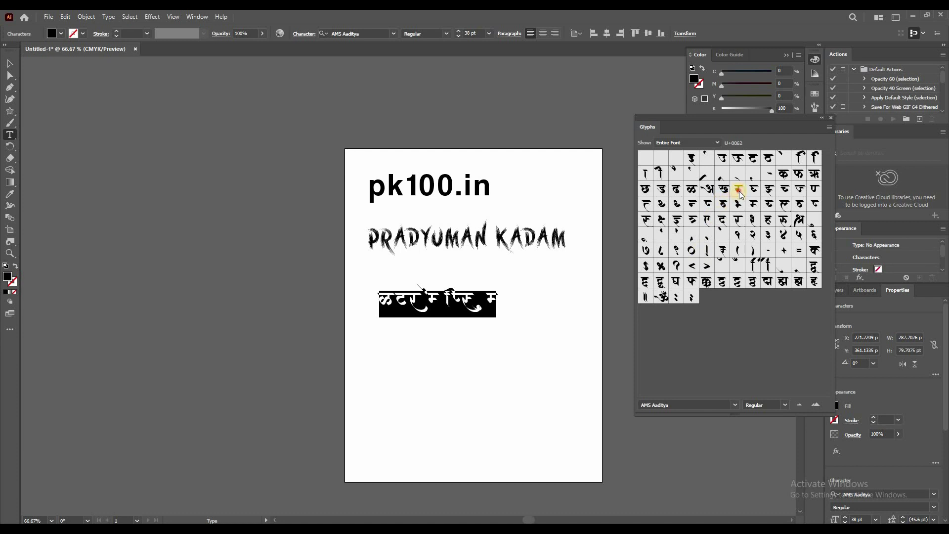
double_click(646, 175)
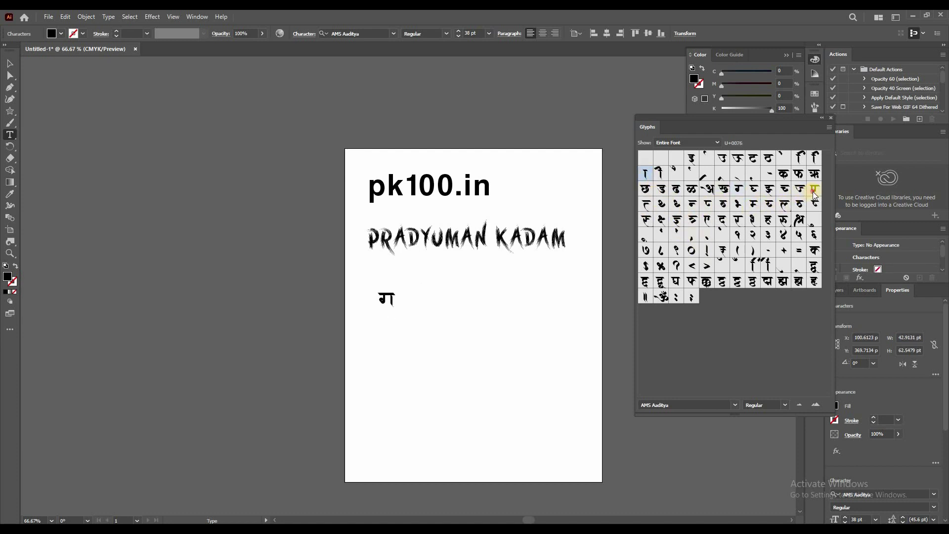
double_click(646, 174)
double_click(647, 173)
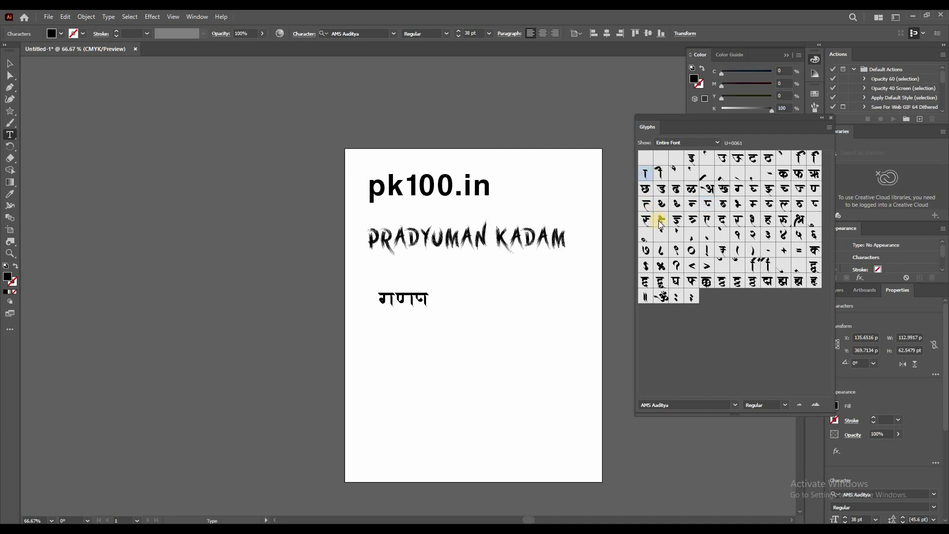
double_click(661, 173)
key(BackSpace)
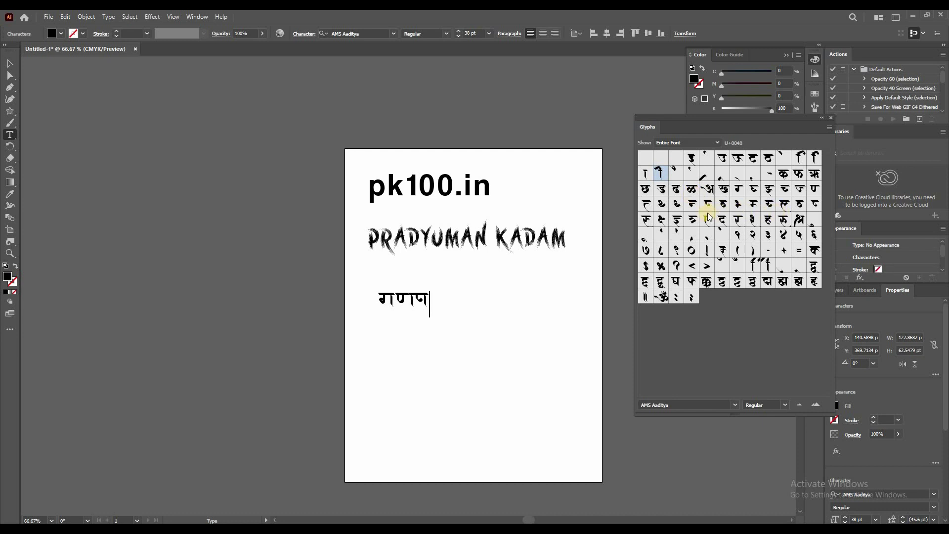
double_click(646, 204)
double_click(645, 174)
double_click(660, 172)
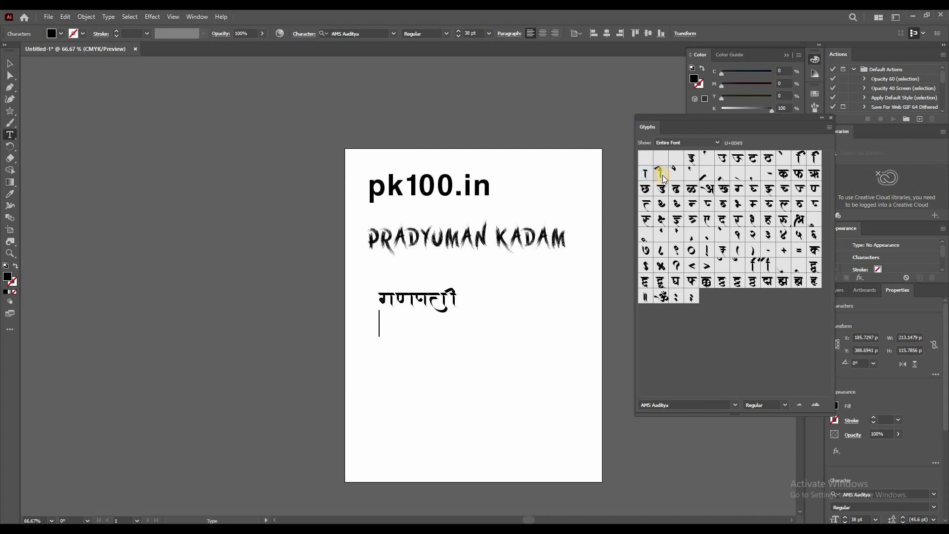
double_click(723, 204)
double_click(645, 174)
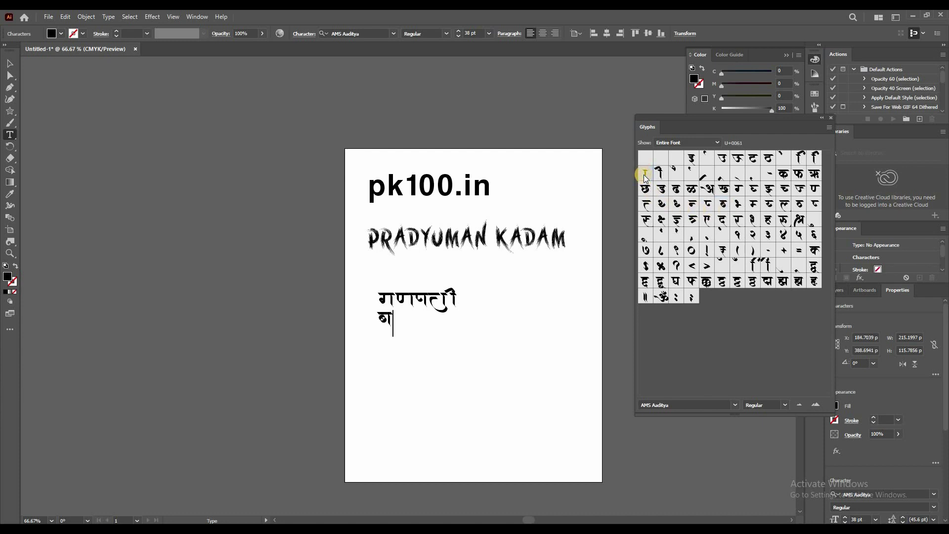
Complete the second line as बाप्पा using the glyphs
click(645, 177)
click(708, 204)
double_click(710, 207)
double_click(648, 176)
Enter मोरया on the third line, removing a stray dash, and select all lines
double_click(753, 204)
double_click(646, 177)
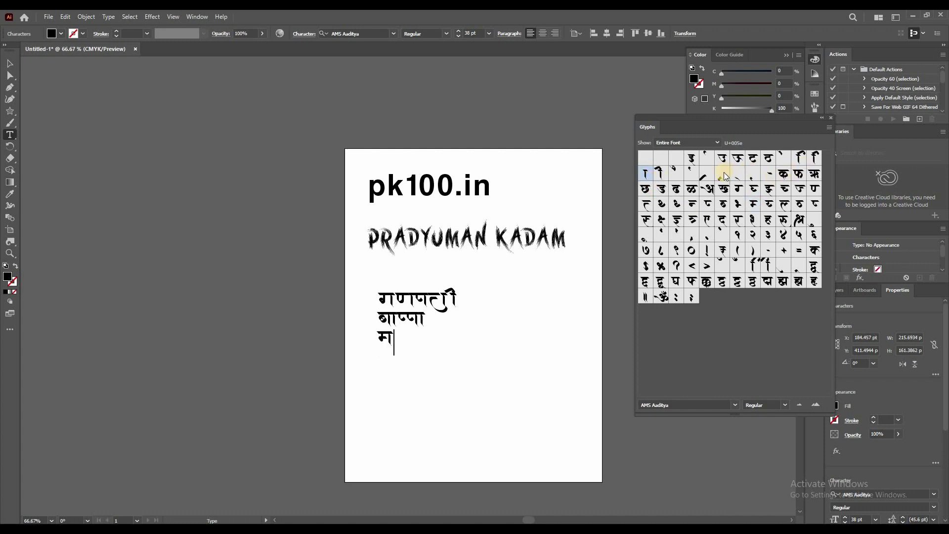
double_click(645, 174)
click(771, 179)
key(BackSpace)
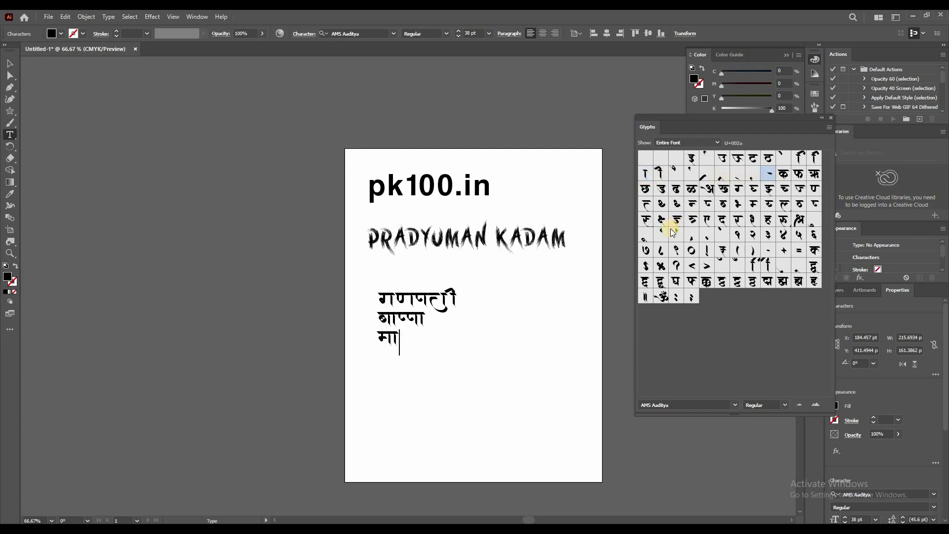
click(782, 162)
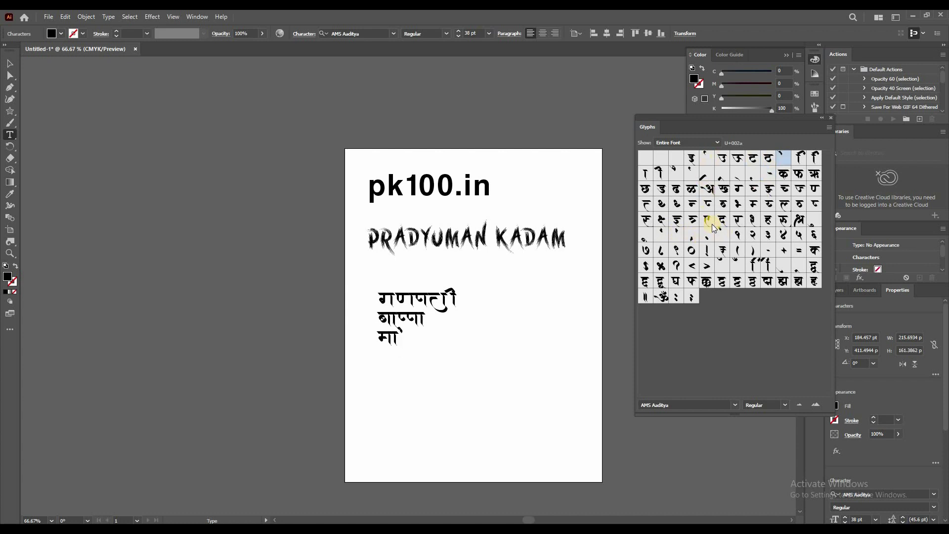
double_click(738, 220)
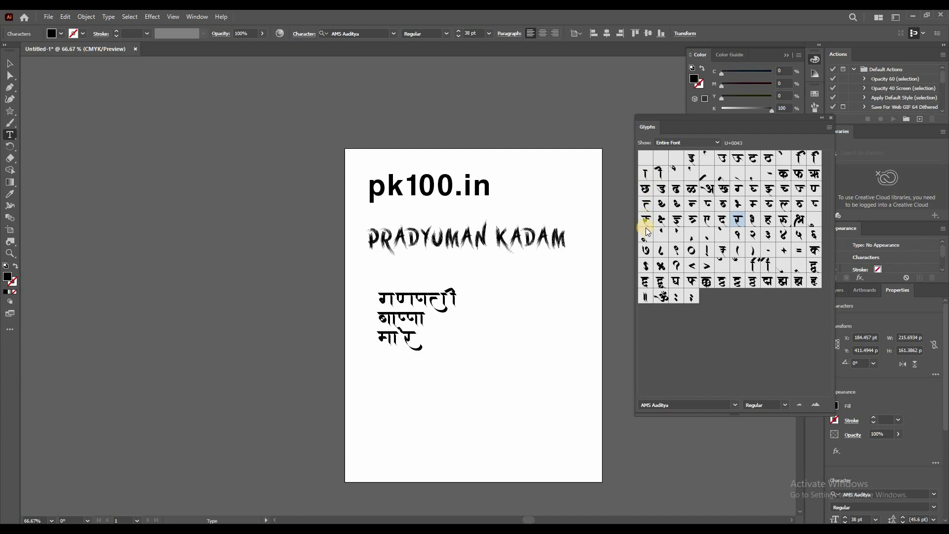
double_click(769, 204)
double_click(646, 174)
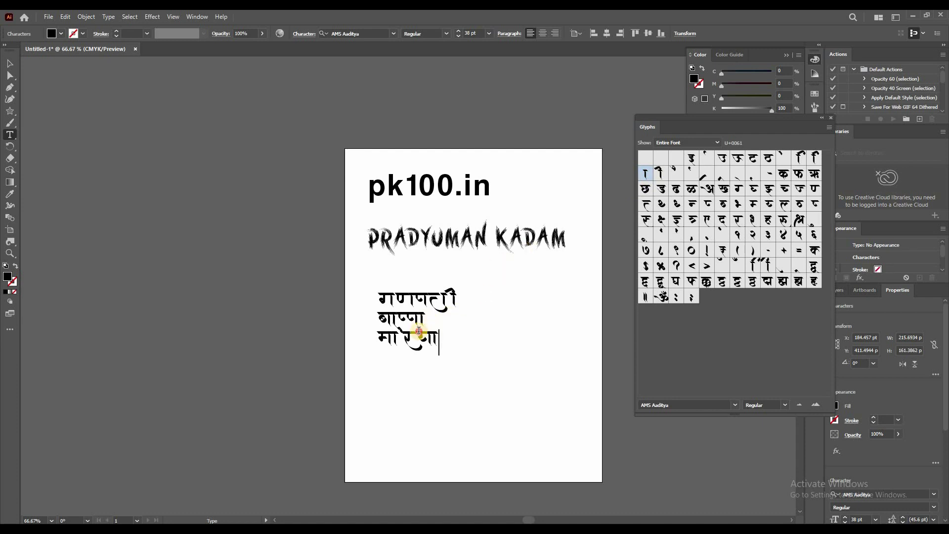
drag(439, 341, 612, 274)
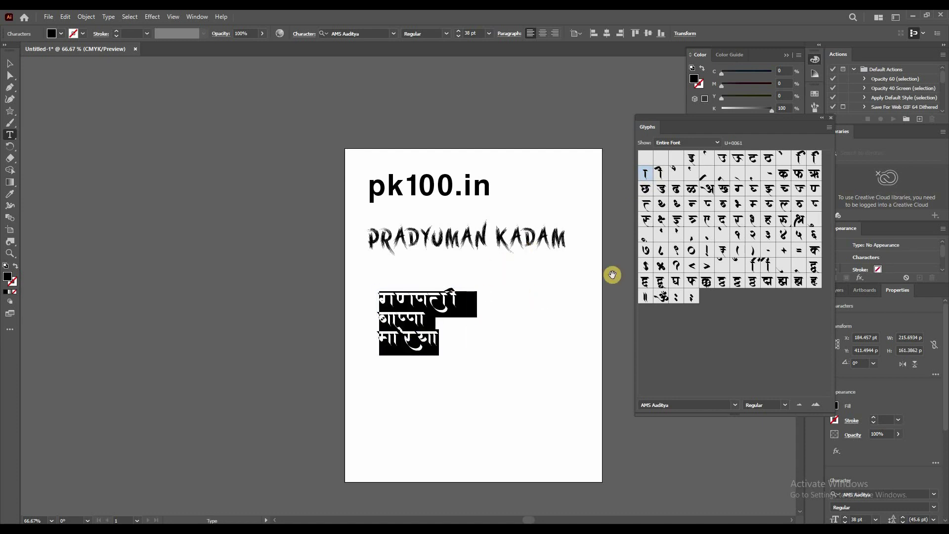
Tighten the Marathi text's tracking and increase its leading to 59.6 pt
key(alt+Left)
key(alt+Left)
key(alt+Left)
key(alt+Left)
key(alt+Left)
key(alt+Left)
key(alt+Left)
key(alt+Left)
key(alt+Down)
key(alt+Down)
key(alt+Down)
key(alt+Down)
key(alt+Down)
key(alt+Down)
key(alt+Down)
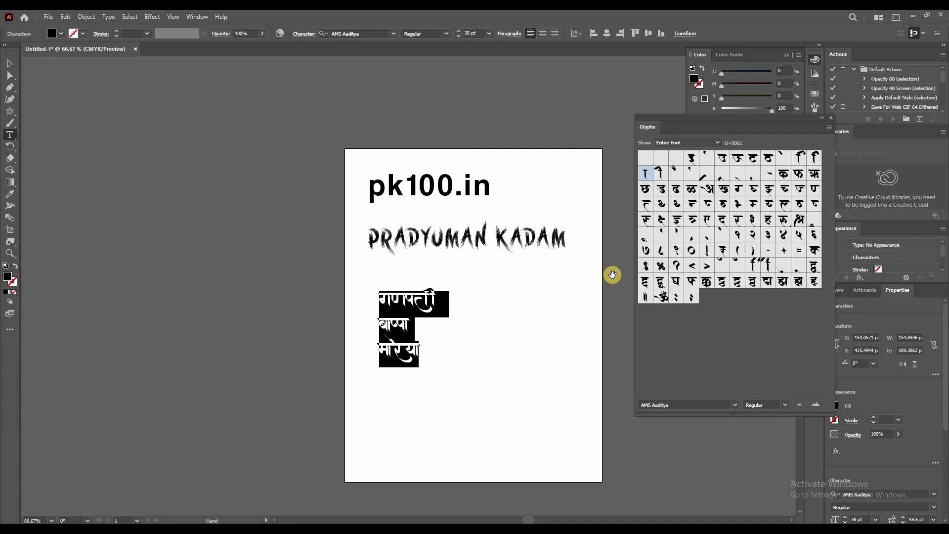
key(Escape)
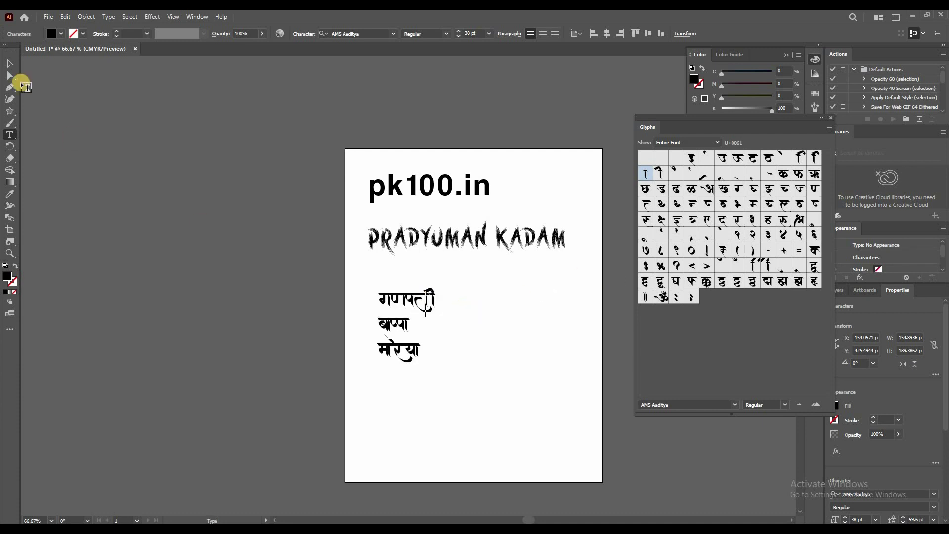
Step the Marathi text's font through AMS Aakash and Aakul to AMS BadHand
click(10, 63)
click(395, 300)
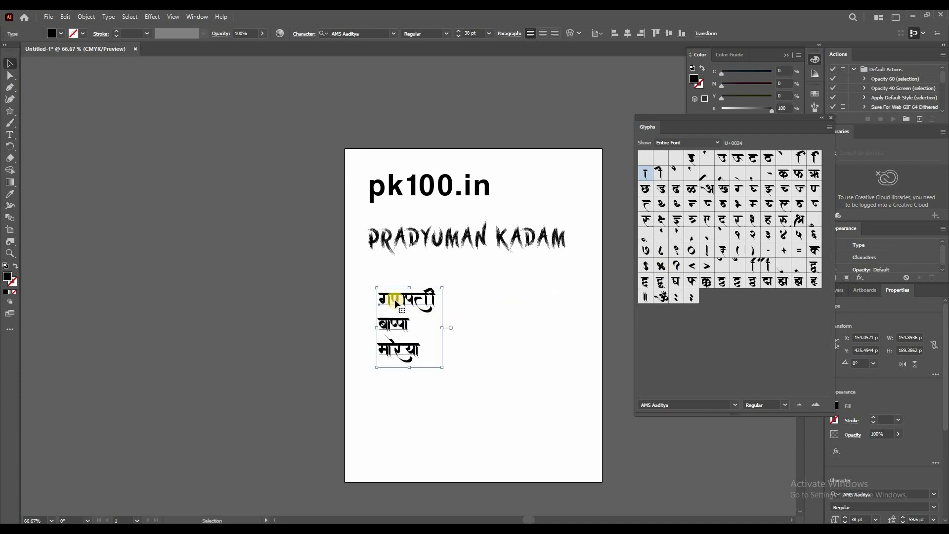
click(679, 406)
key(Down)
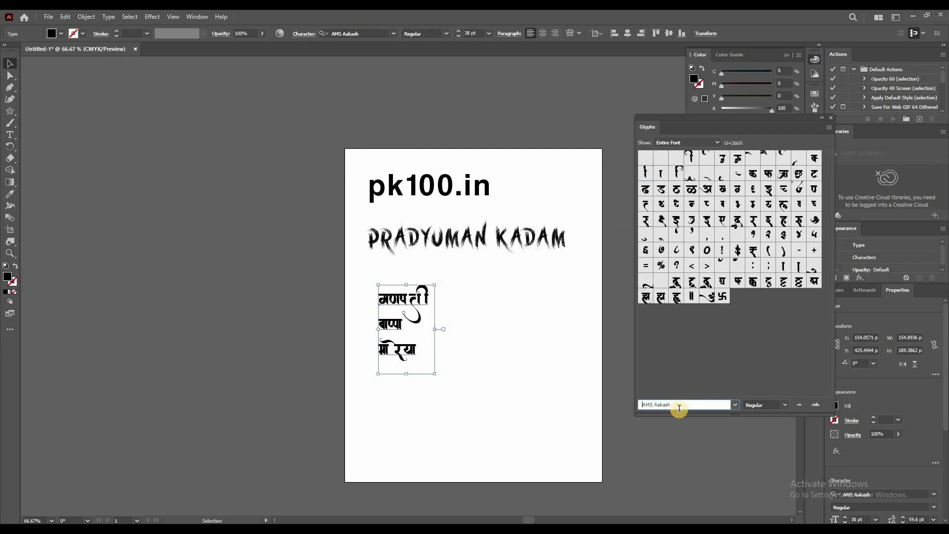
key(Down)
key(Down)
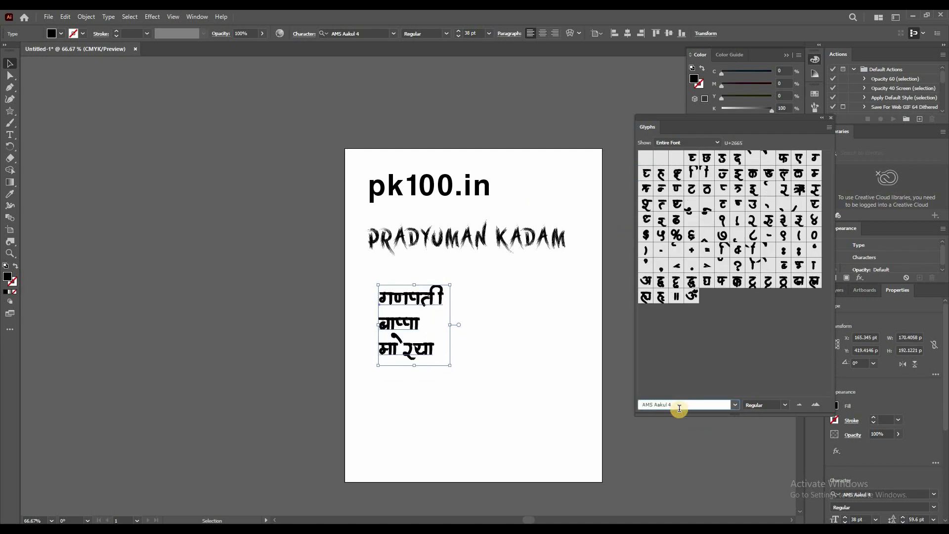
key(Down)
key(Down)
key(Down)
key(Down)
key(Down)
key(Down)
key(Down)
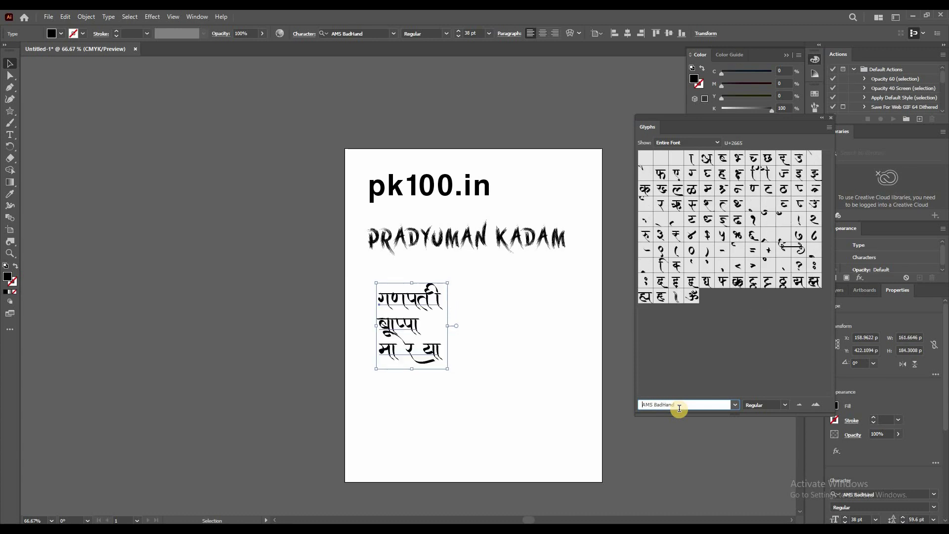
scroll(422, 363, up, 1)
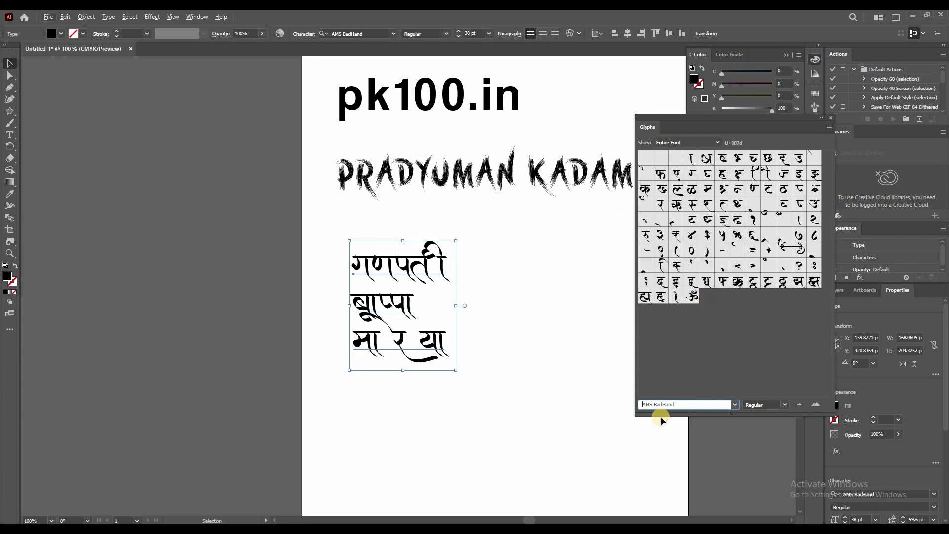
click(61, 34)
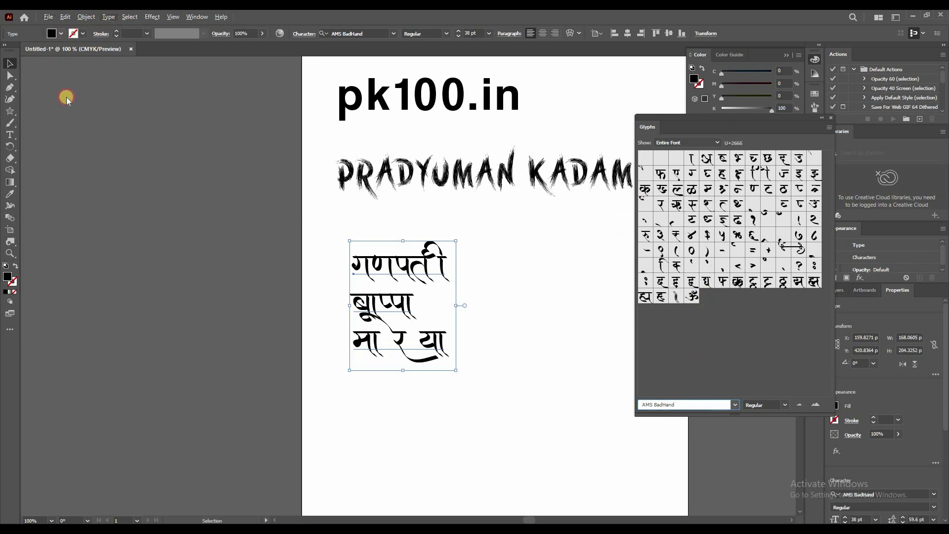
Colour the Marathi text cyan
click(55, 49)
click(375, 287)
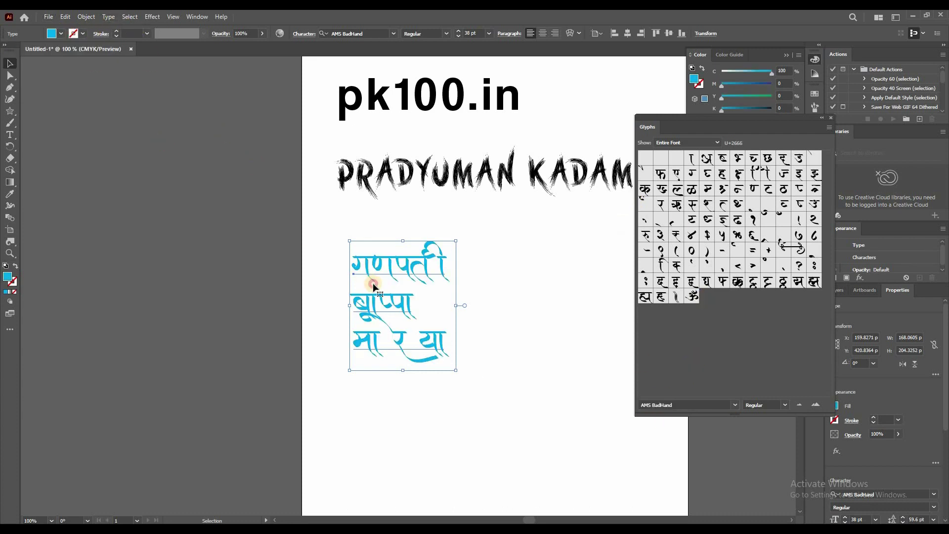
triple_click(371, 282)
key(Escape)
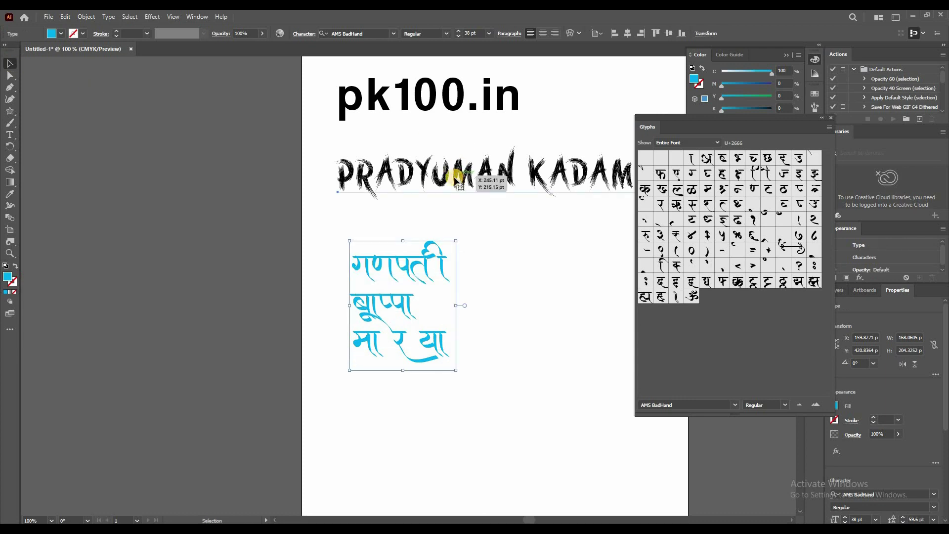
Delete the PRADYUMAN KADAM and pk100.in headings
click(457, 178)
key(Delete)
click(401, 109)
key(Delete)
Cycle the cyan Marathi text through AMS fonts, from Bhagyshri and Calligraphy to AMS Cinema
click(402, 276)
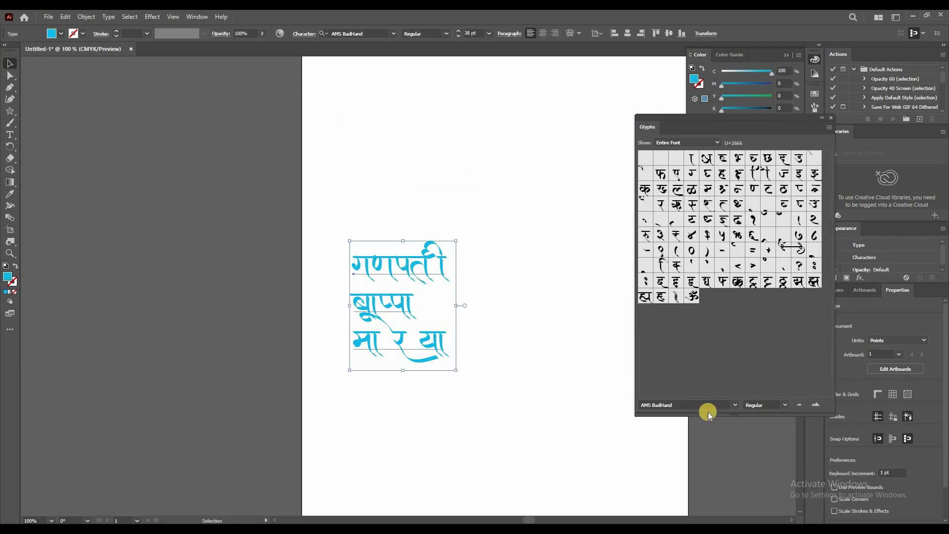
click(677, 405)
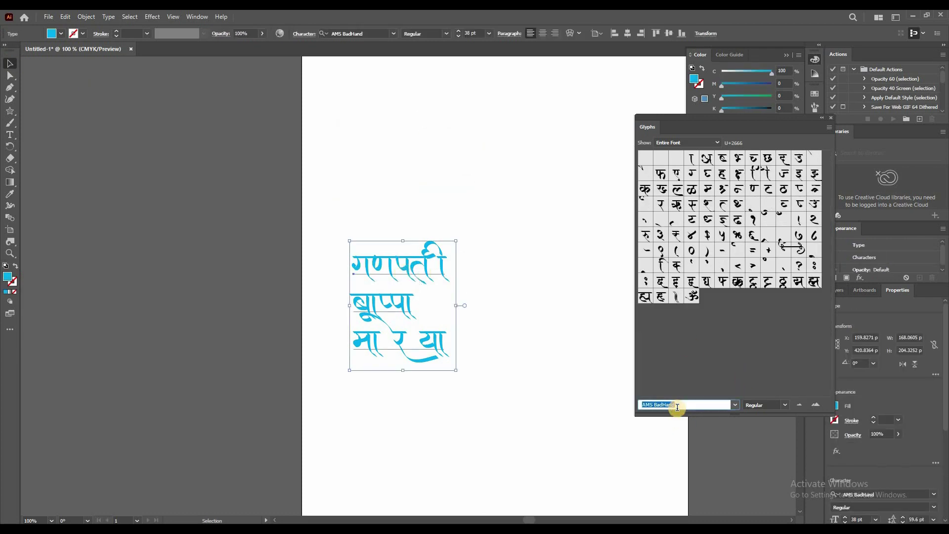
key(Down)
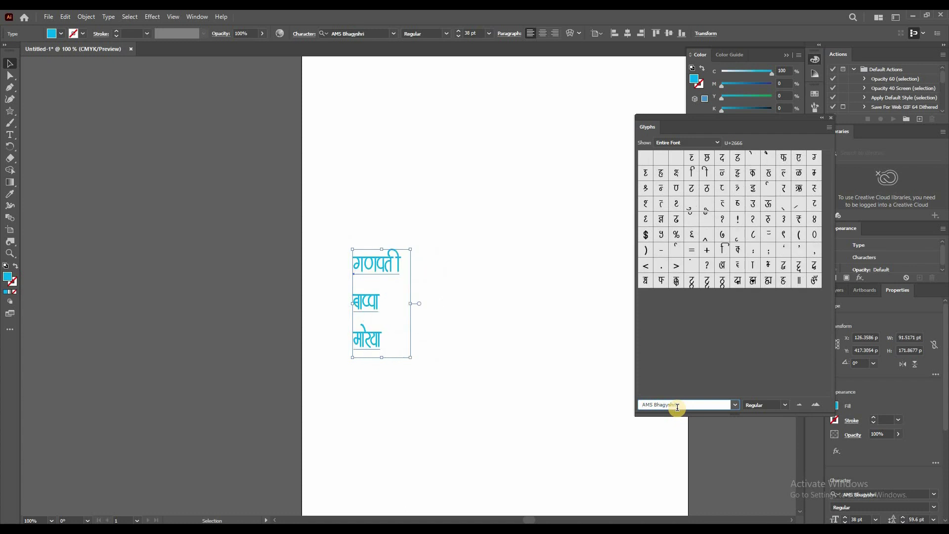
key(Down)
key(Down)
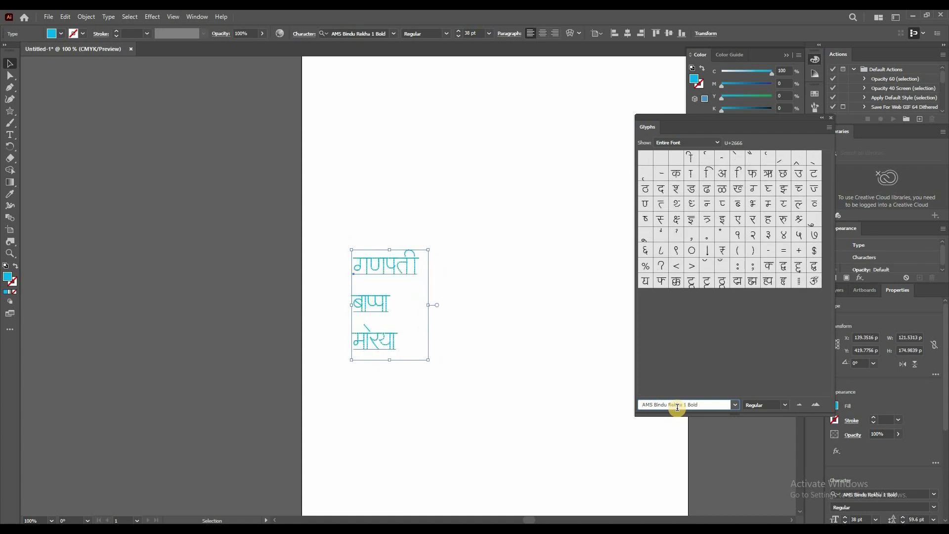
key(Down)
key(Down)
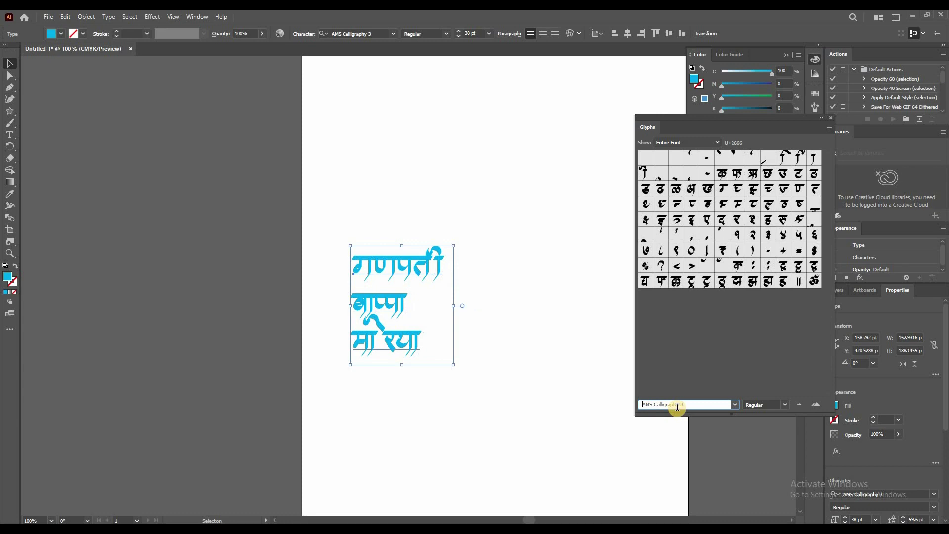
key(Down)
key(Down)
key(Down)
key(Up)
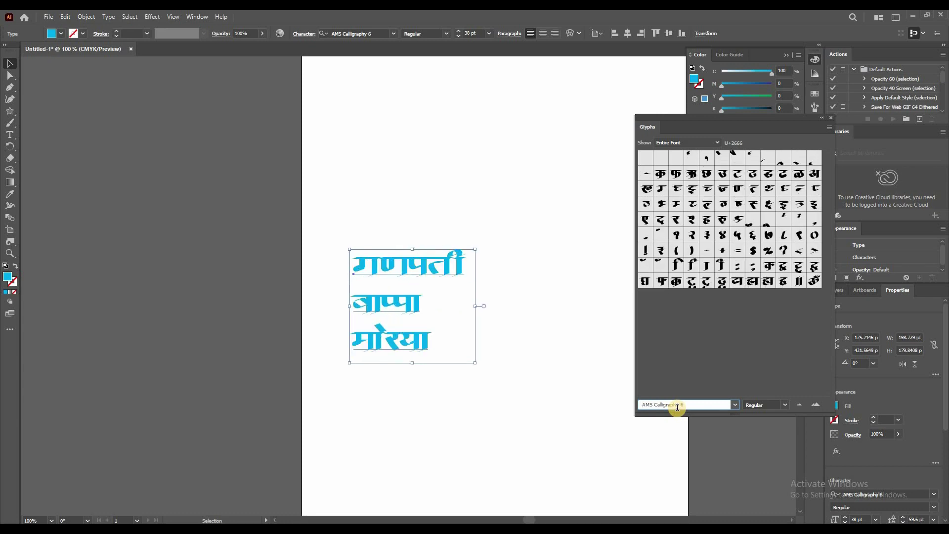
key(Up)
key(Down)
key(Down)
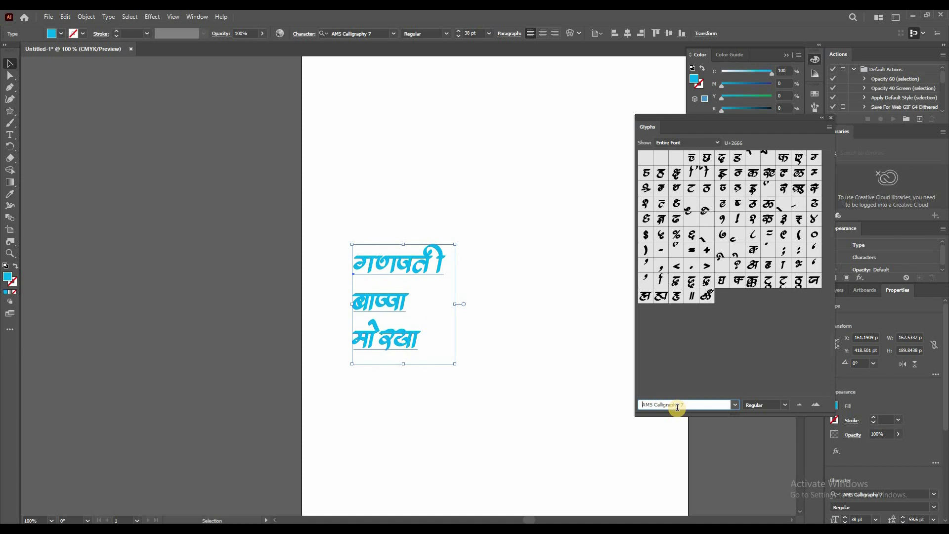
key(Down)
key(Down)
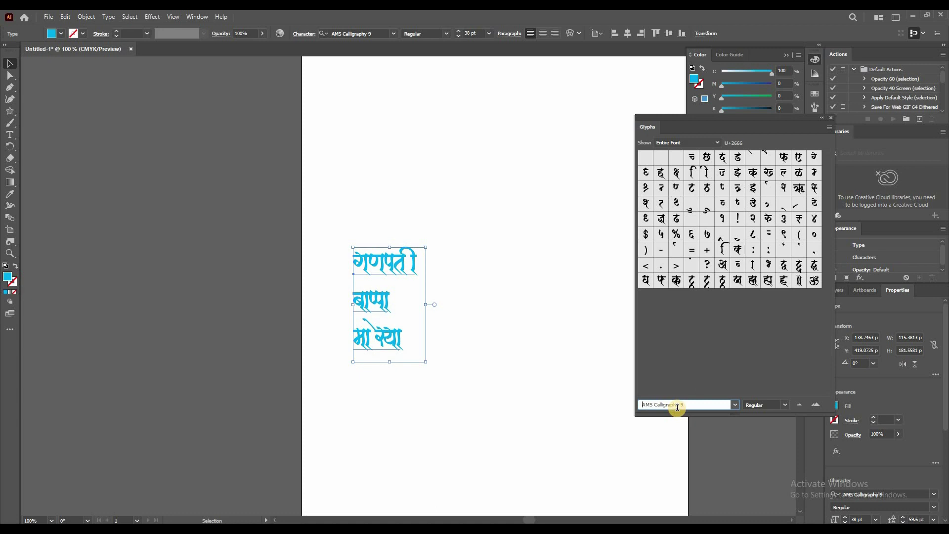
key(Down)
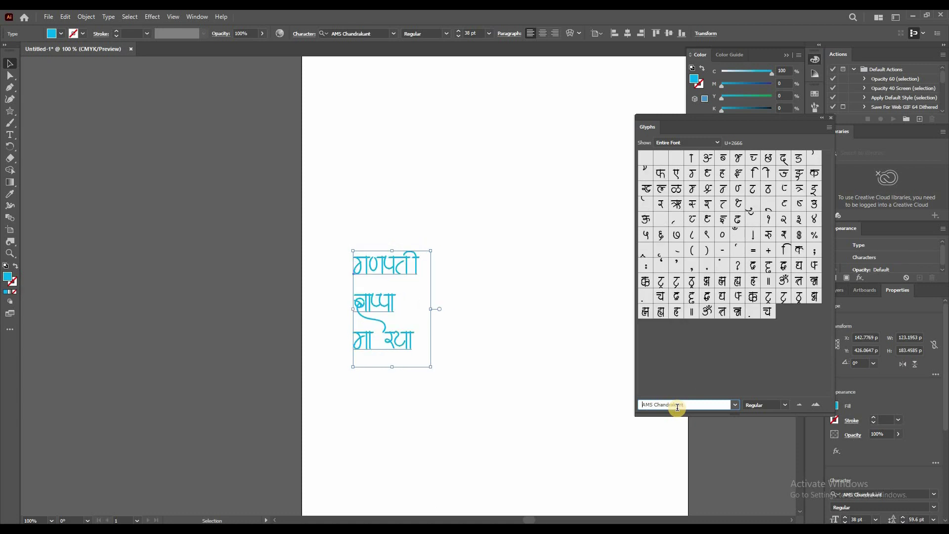
key(Down)
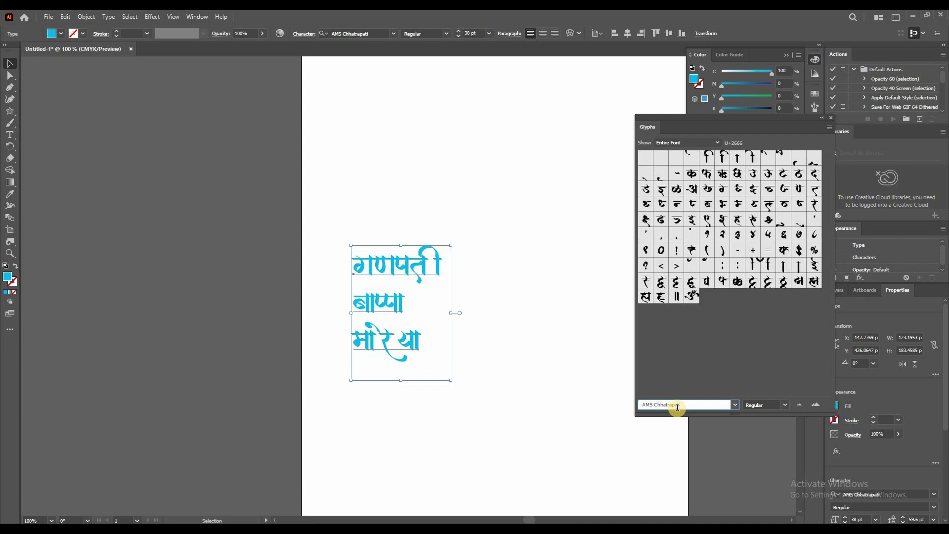
key(Down)
key(Down)
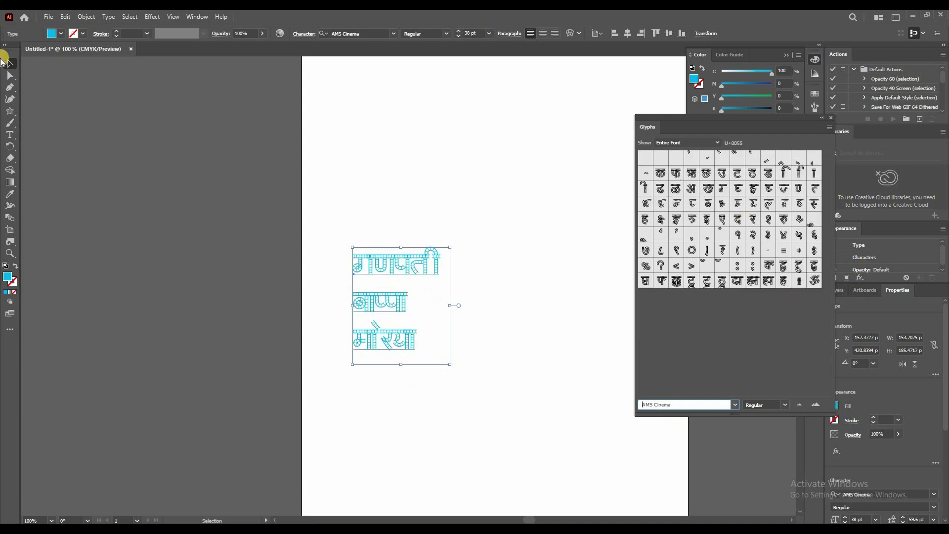
Deselect, close the Glyphs panel, and delete all three Marathi text lines
click(742, 328)
key(ctrl+shift+a)
click(830, 117)
drag(302, 192, 549, 402)
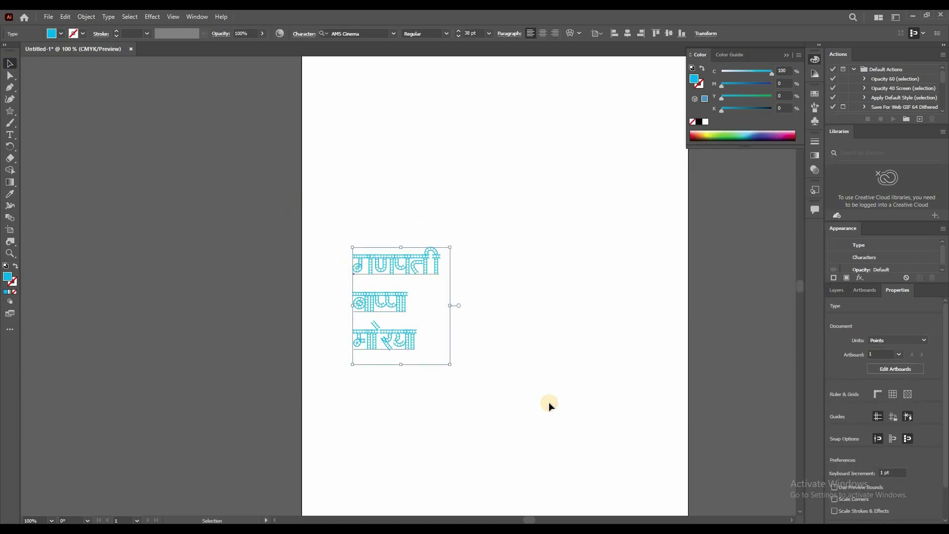
key(Delete)
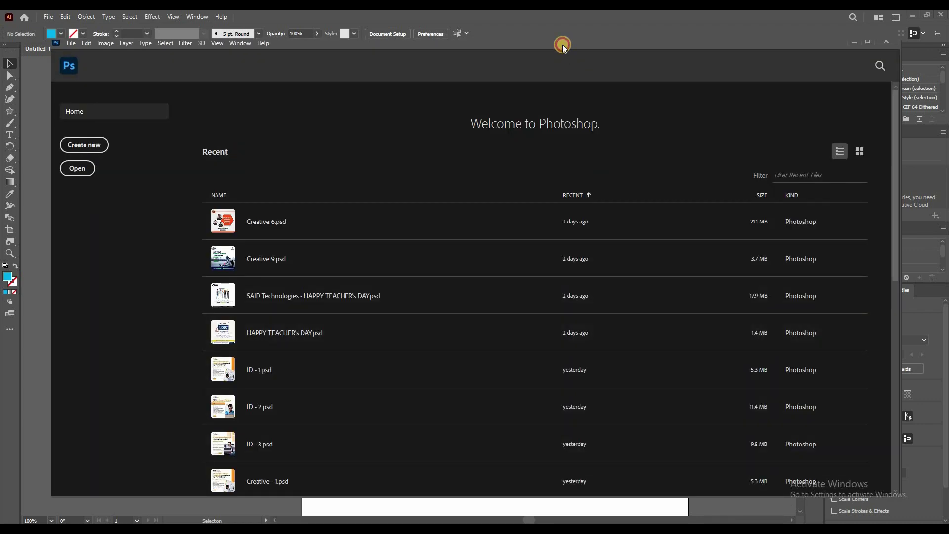
Maximize the Photoshop window to show its Welcome screen
double_click(562, 43)
Create a blank 1080×1920 px Photoshop document, then open pk100.in's Instagram post
click(15, 118)
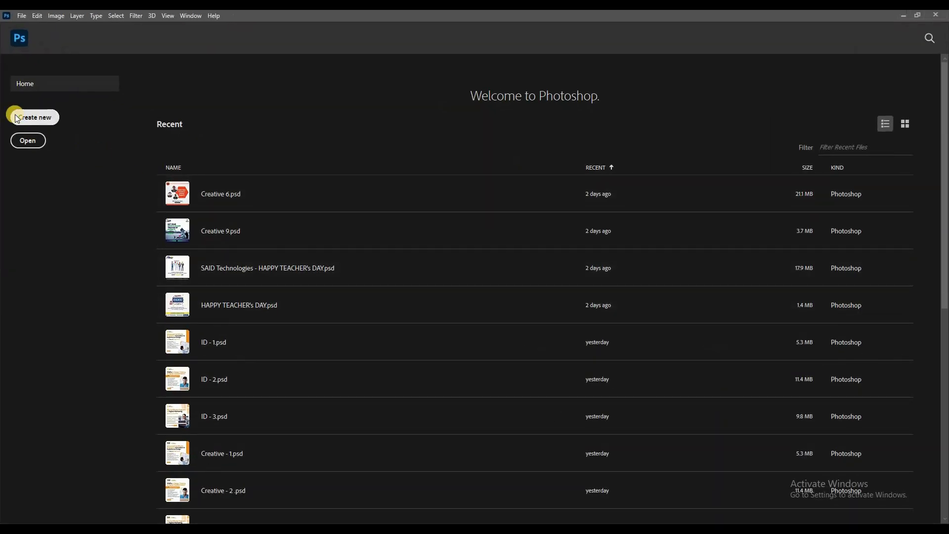
click(662, 419)
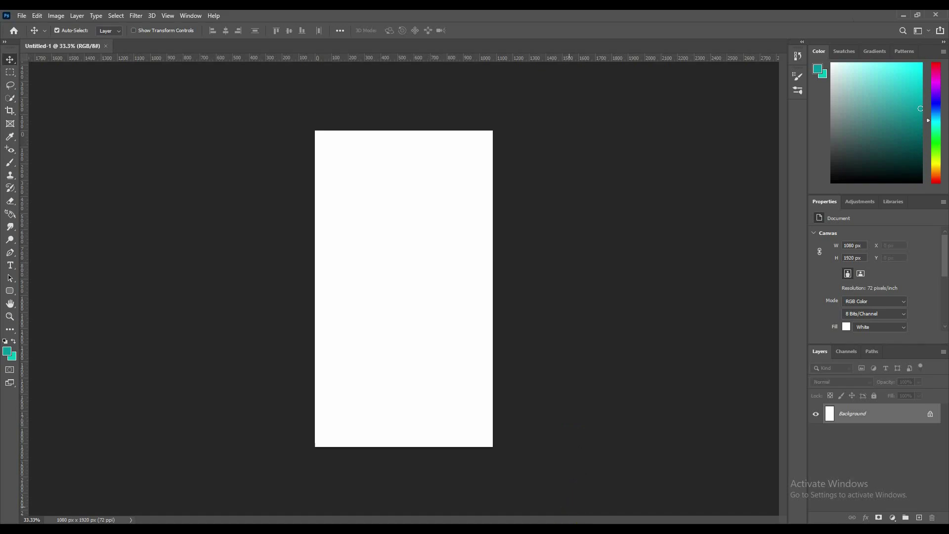
key(alt+Tab)
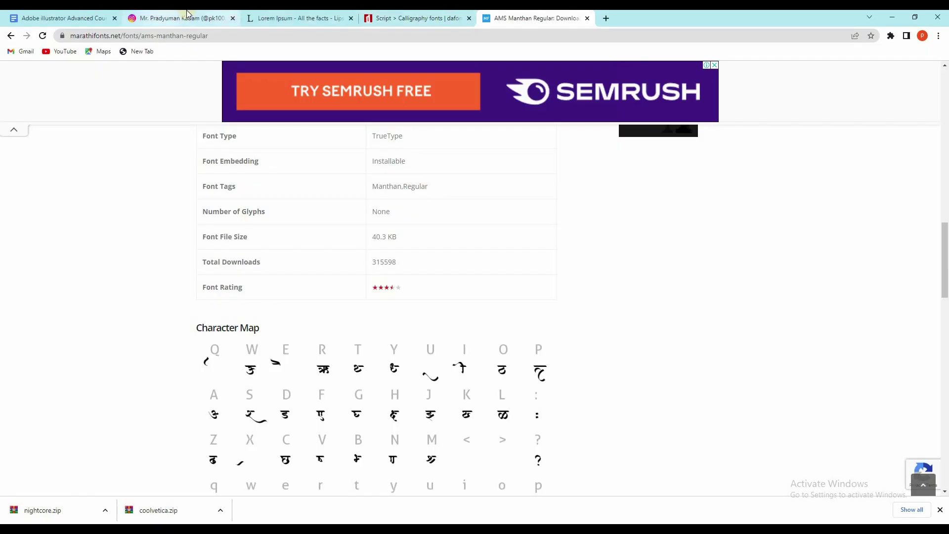
click(178, 17)
click(328, 396)
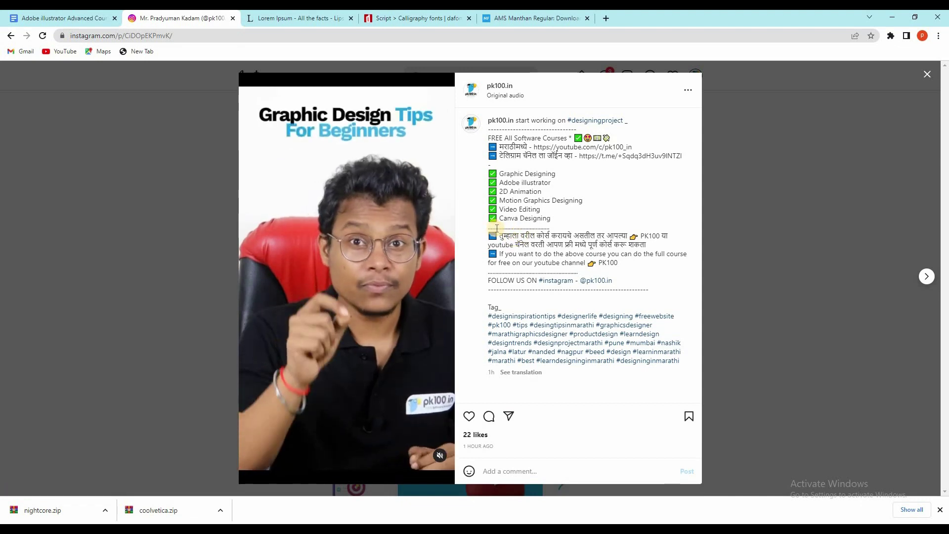
Copy the Marathi course paragraph from the pk100.in post caption and close the post
drag(501, 236, 666, 248)
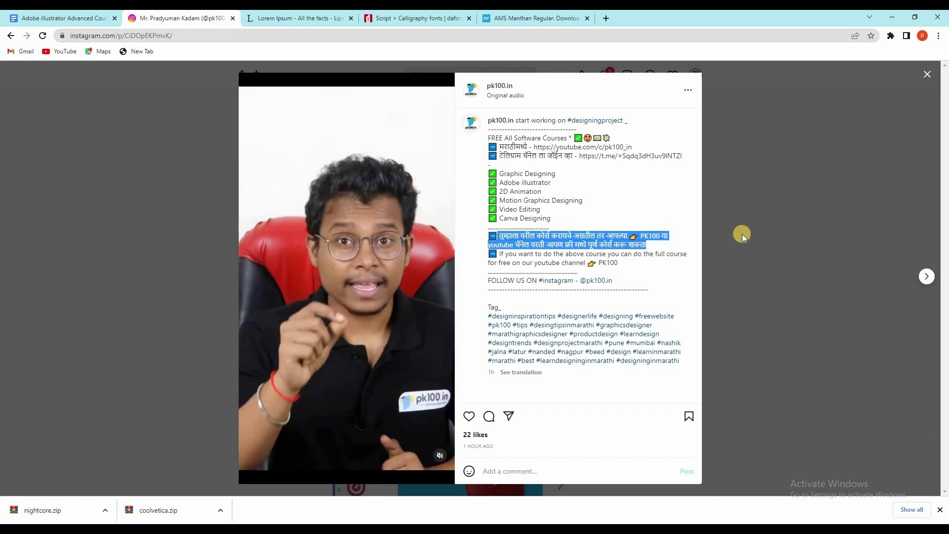
key(Escape)
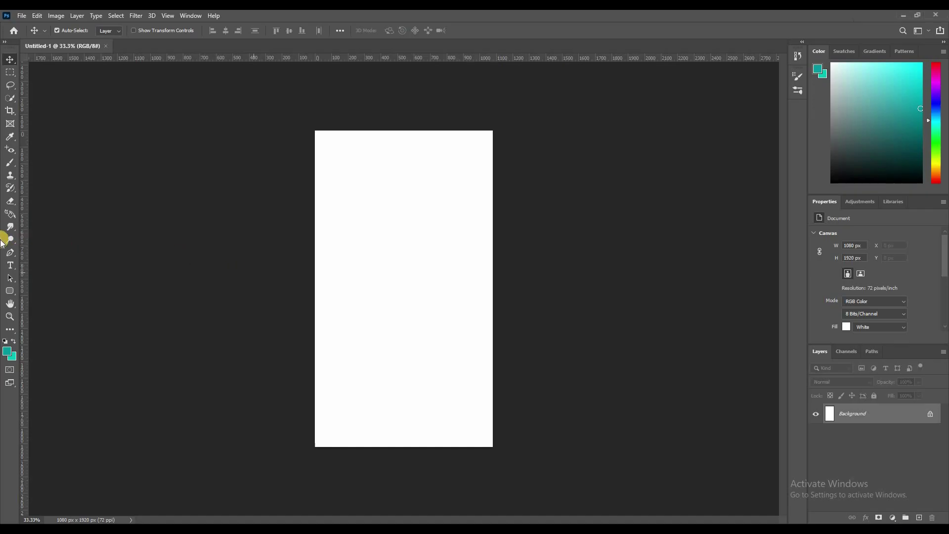
click(10, 265)
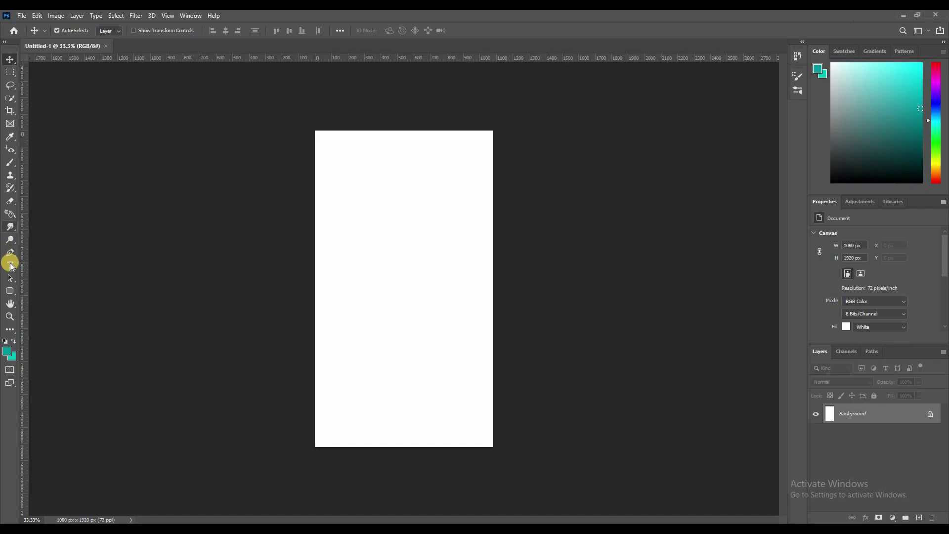
Place a new Poppins Regular text layer on the canvas
click(339, 231)
click(122, 33)
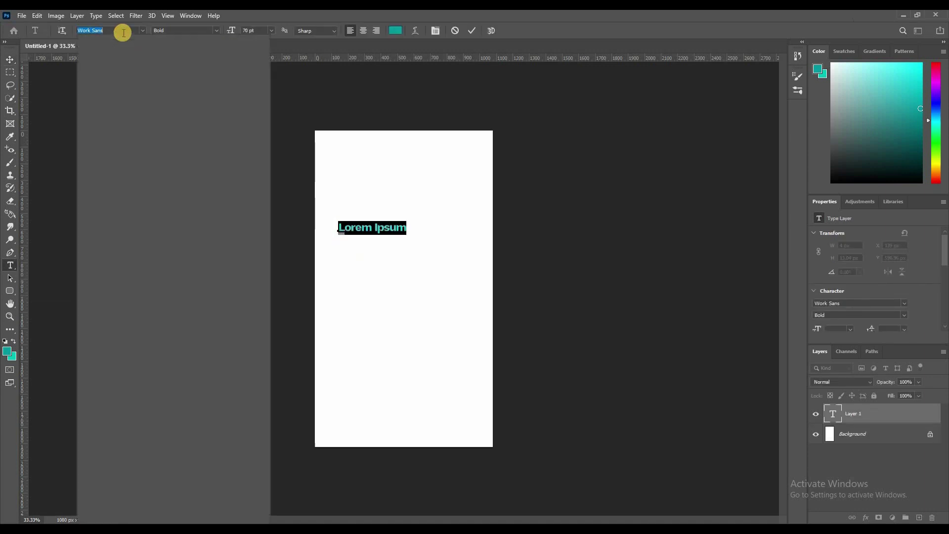
text(Poppins)
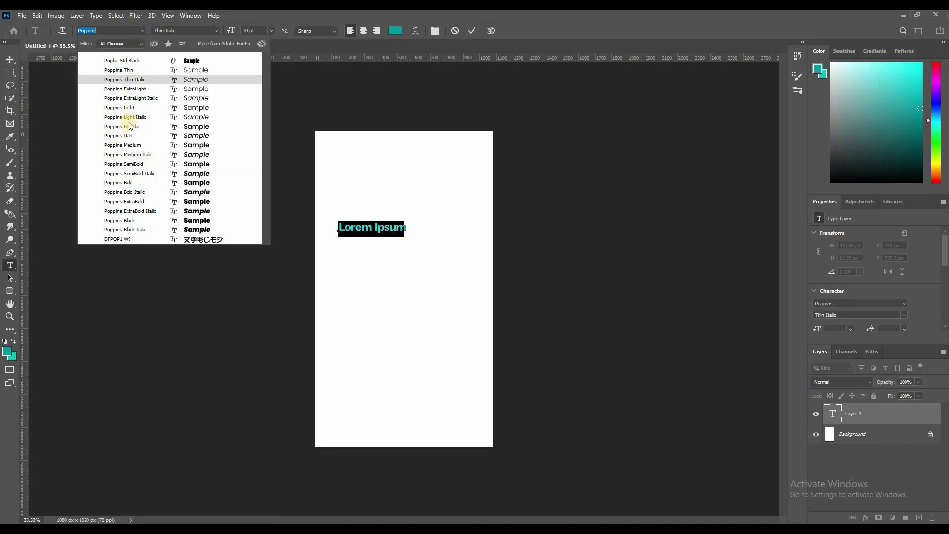
click(130, 126)
key(ctrl+Return)
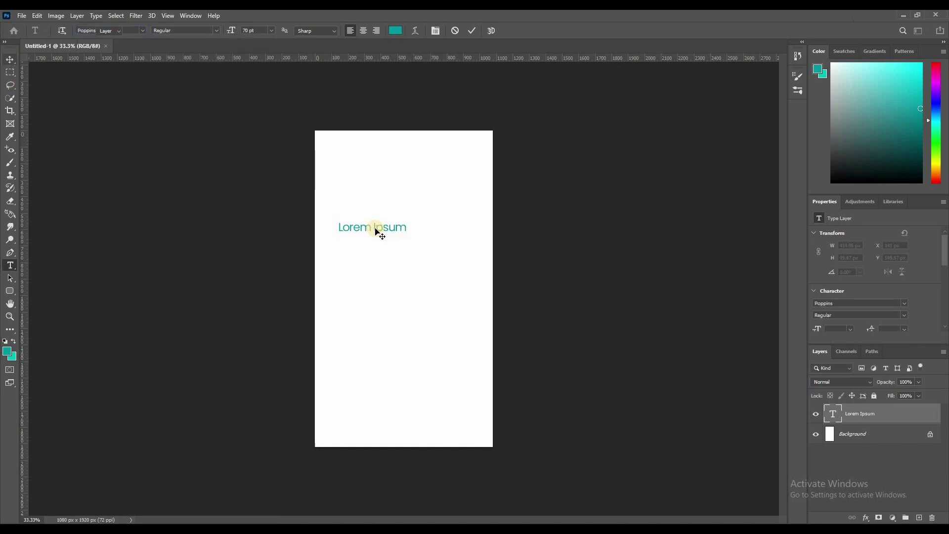
Replace the placeholder text with the copied Marathi course paragraph
click(375, 231)
double_click(375, 228)
click(376, 227)
key(ctrl+a)
key(ctrl+v)
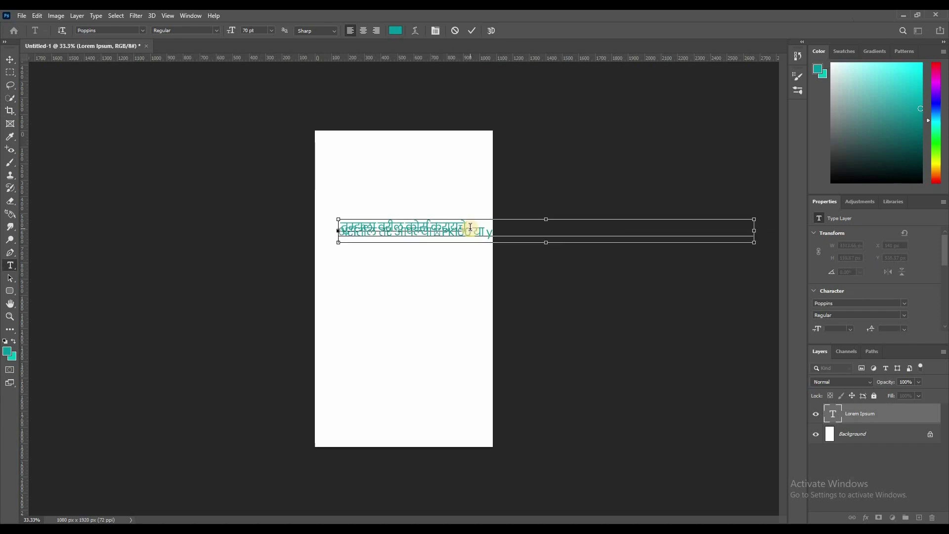
Loosen the line spacing by three steps and retype the P of PK100
key(ctrl+a)
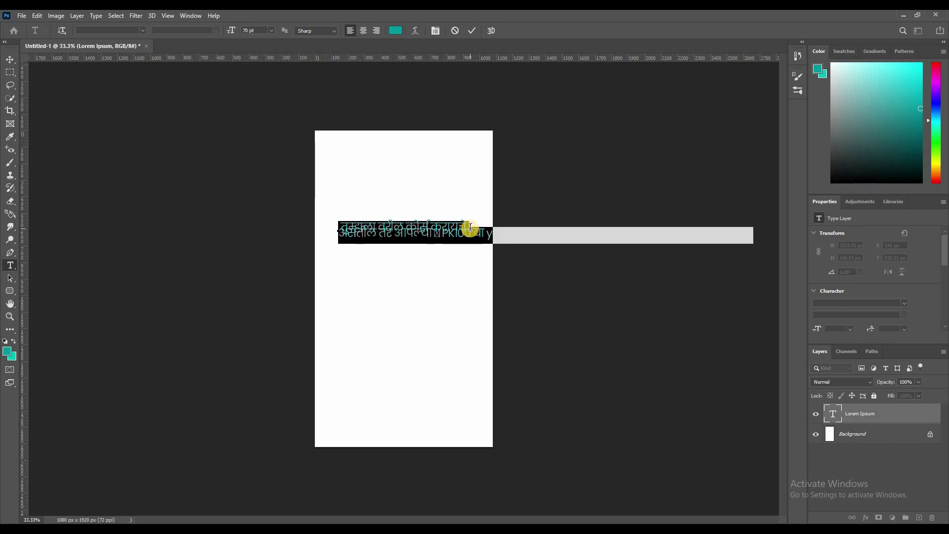
key(alt+Down)
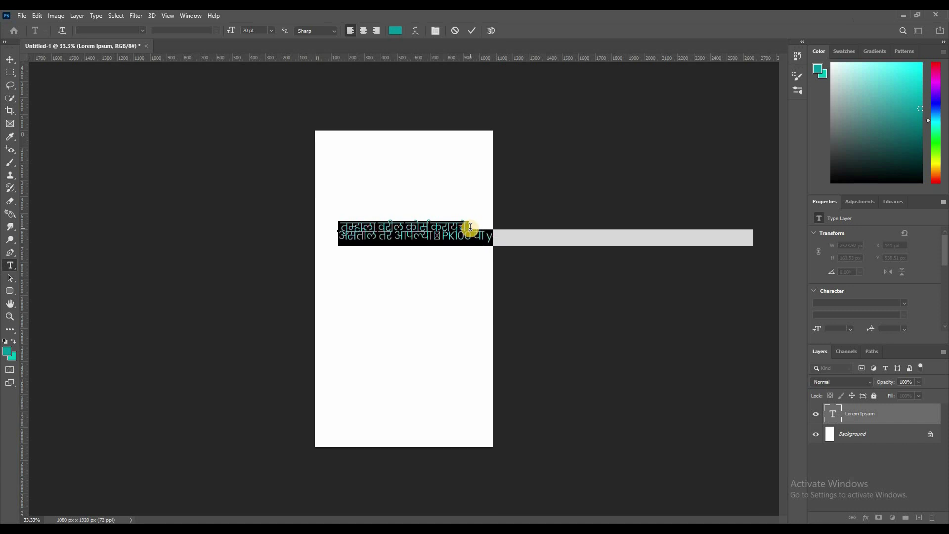
key(alt+Down)
key(alt+Down)
key(alt+Down)
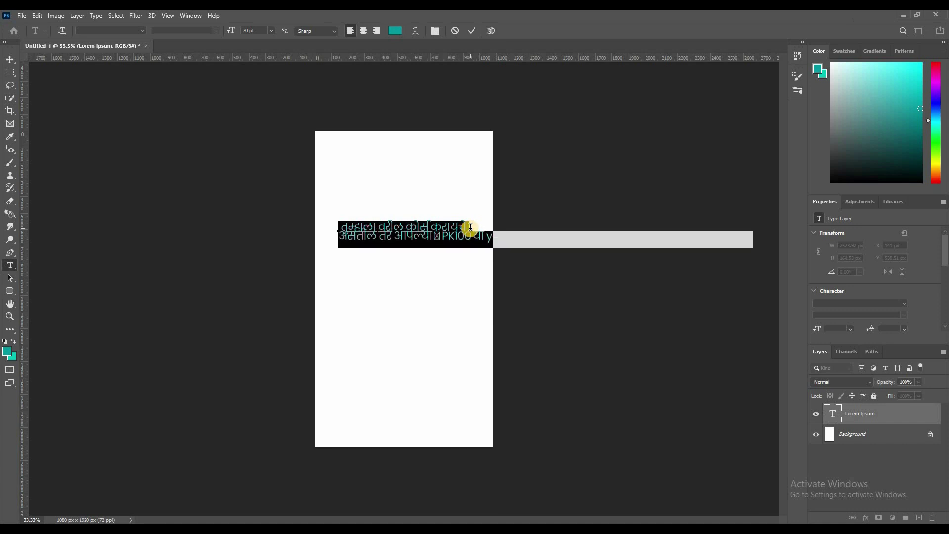
key(alt+Down)
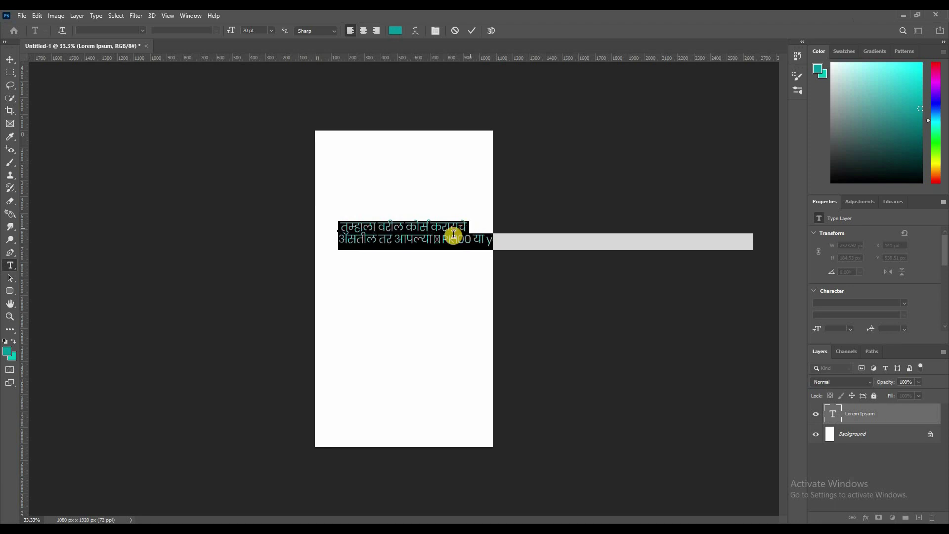
click(443, 239)
key(Delete)
text(P)
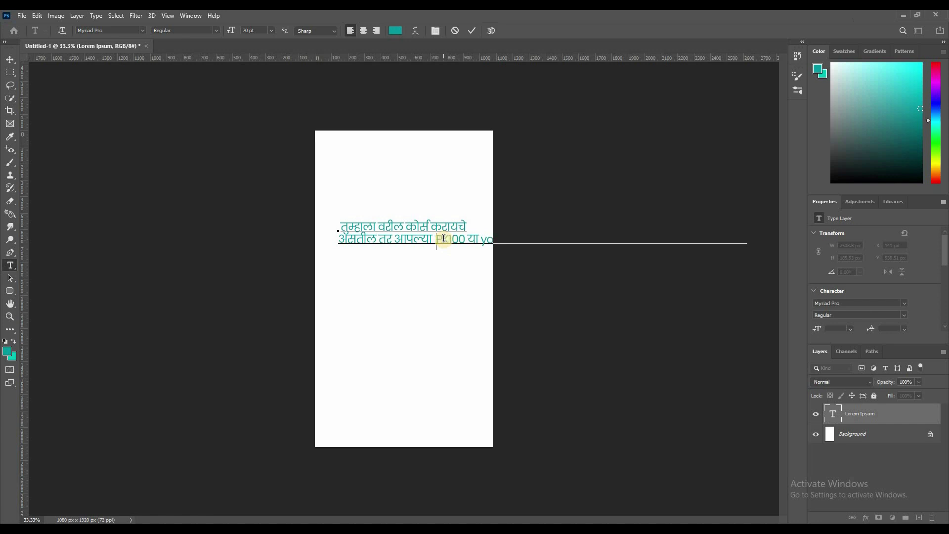
Break the paragraph onto five lines and increase its line spacing two more steps
key(Return)
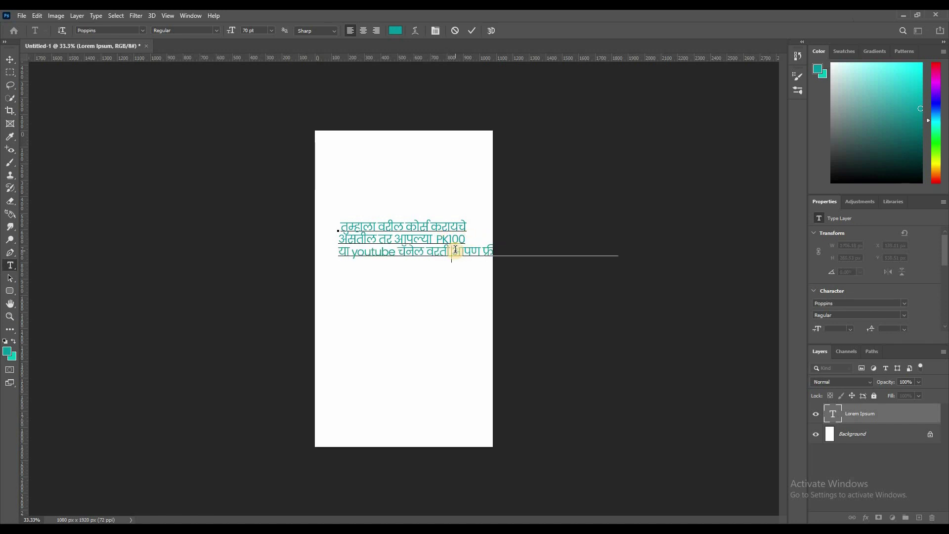
key(Return)
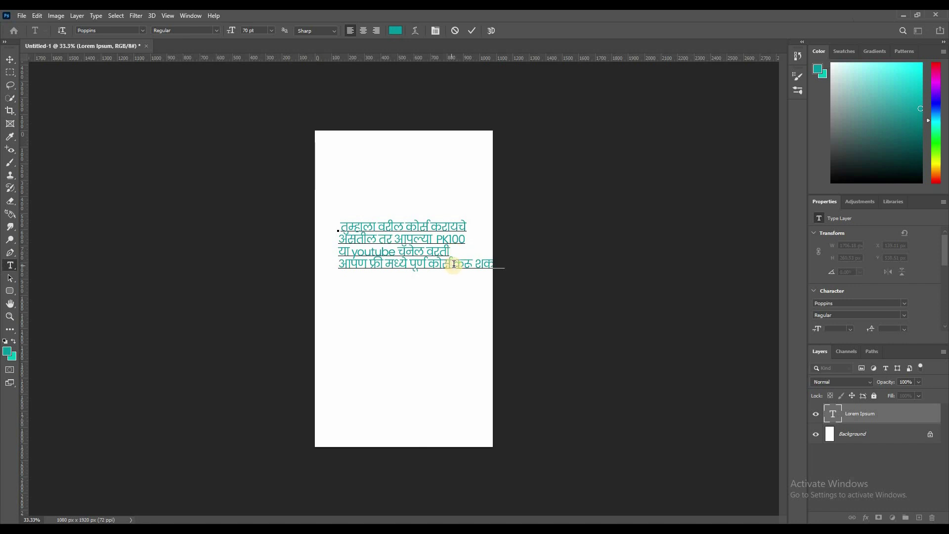
key(Return)
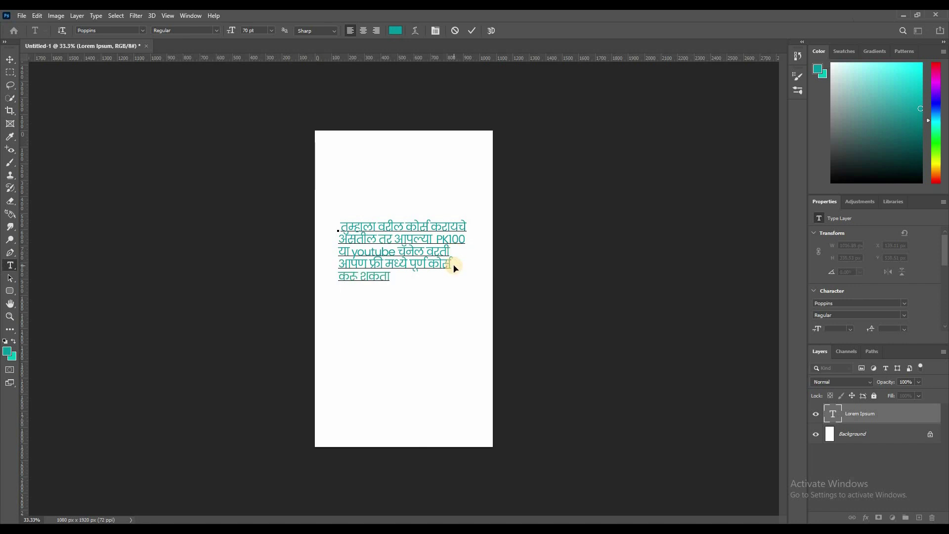
key(ctrl+a)
key(alt+Down)
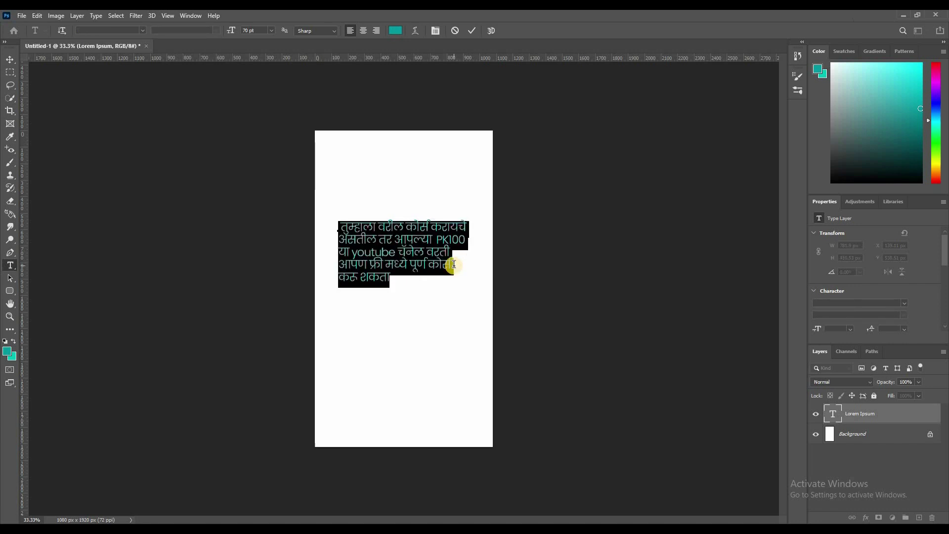
key(alt+Down)
key(alt+Down)
key(alt+Down)
key(alt+Down)
key(alt+Down)
key(alt+Down)
key(alt+Down)
key(alt+Down)
key(alt+Down)
key(alt+Down)
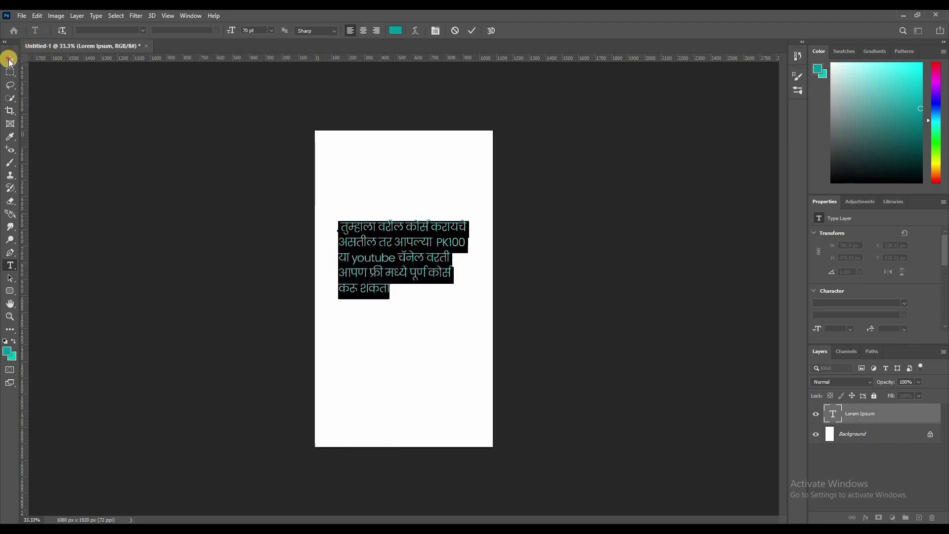
Commit the text, then reopen it and select the entire Marathi paragraph for copying
click(10, 59)
click(417, 169)
click(402, 252)
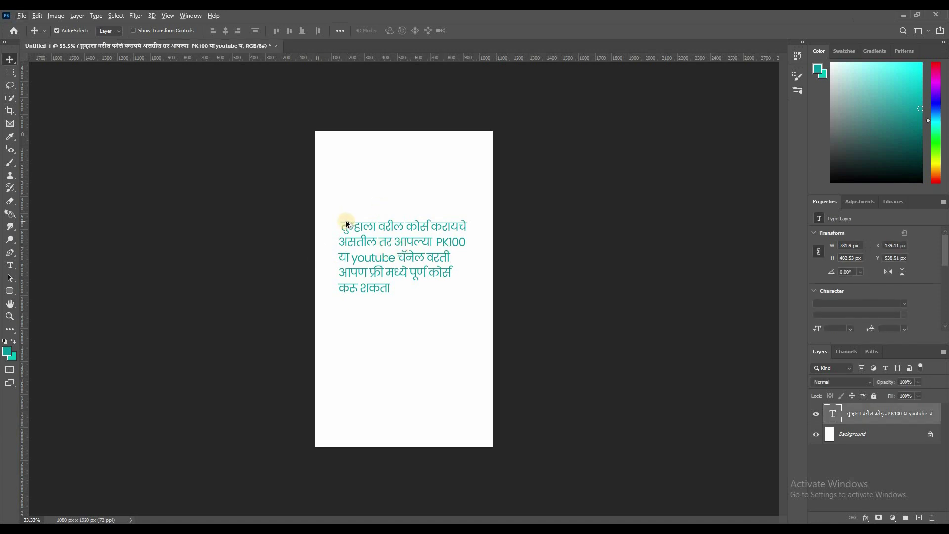
scroll(381, 259, up, 1)
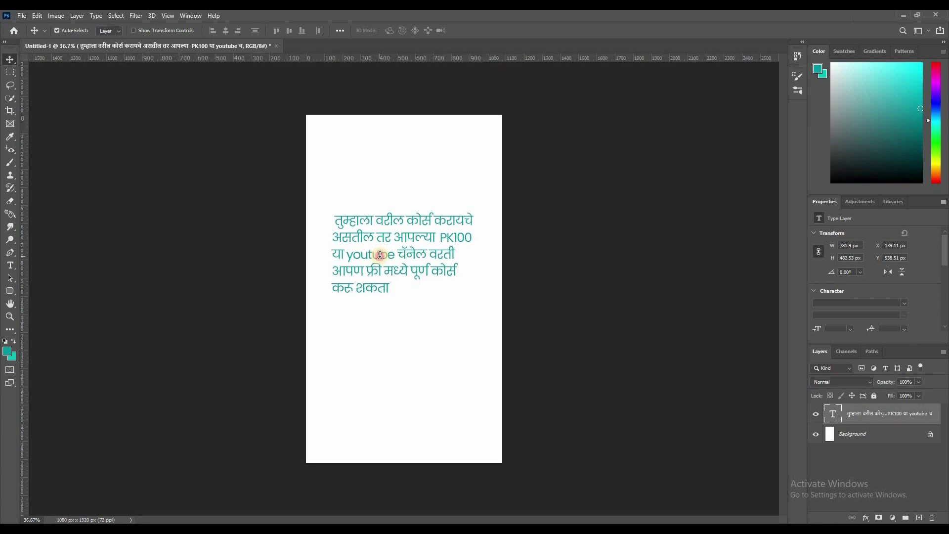
double_click(377, 261)
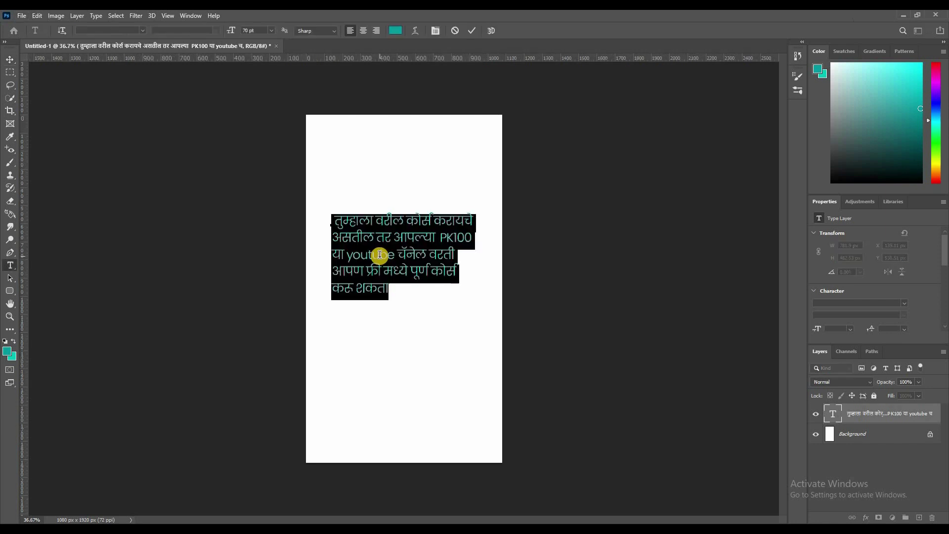
click(331, 218)
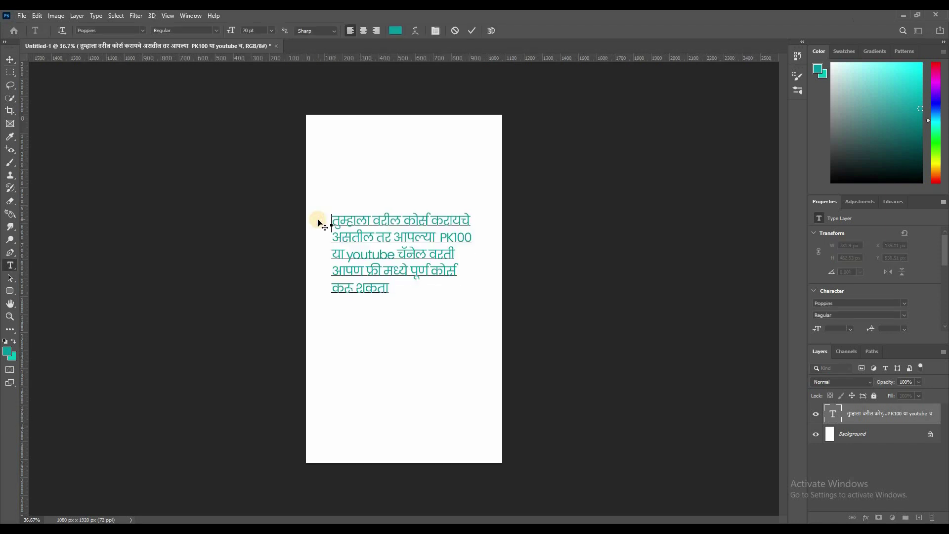
click(398, 233)
double_click(398, 233)
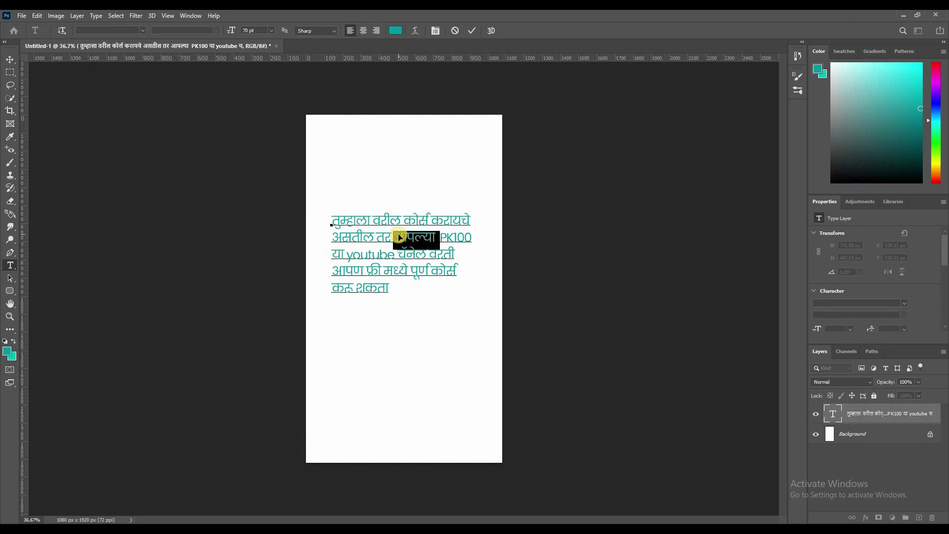
key(ctrl+a)
key(ctrl+c)
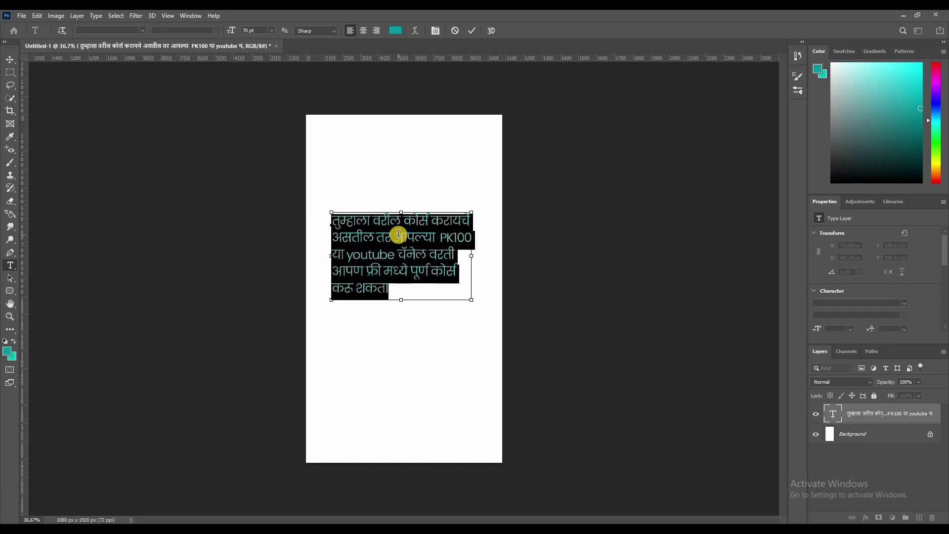
click(12, 59)
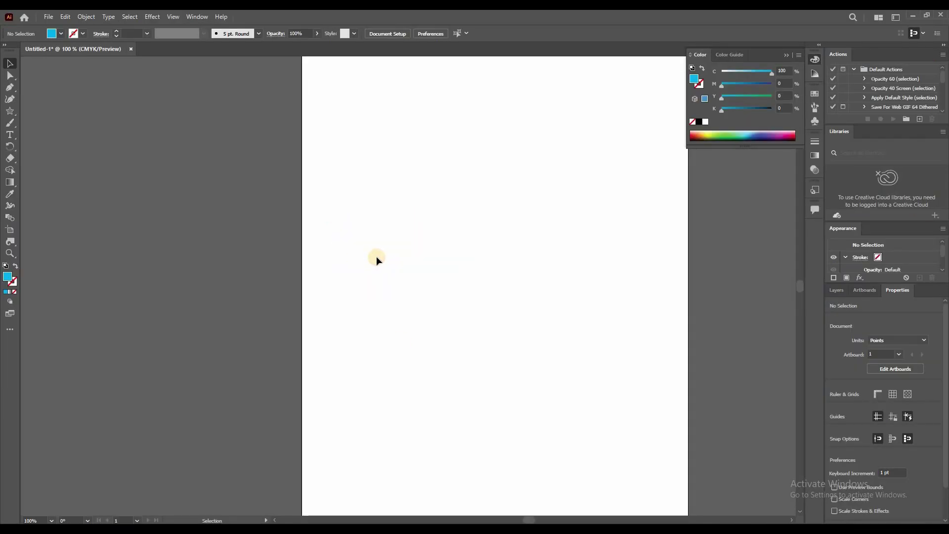
Paste the Marathi paragraph as a new text object near the artboard's top left
scroll(377, 259, down, 1)
click(15, 136)
click(366, 181)
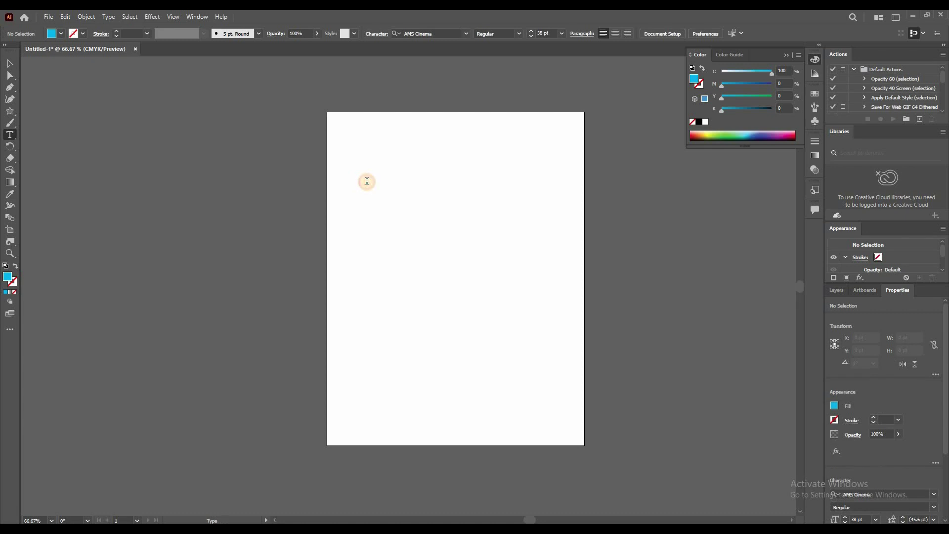
key(ctrl+v)
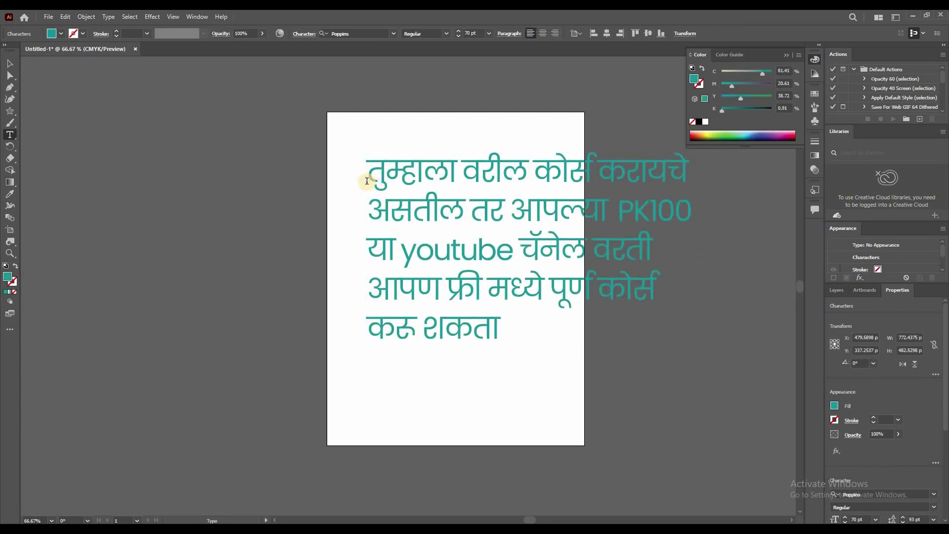
Shrink the paragraph to fit, recolour it light blue, and position it top left
click(9, 63)
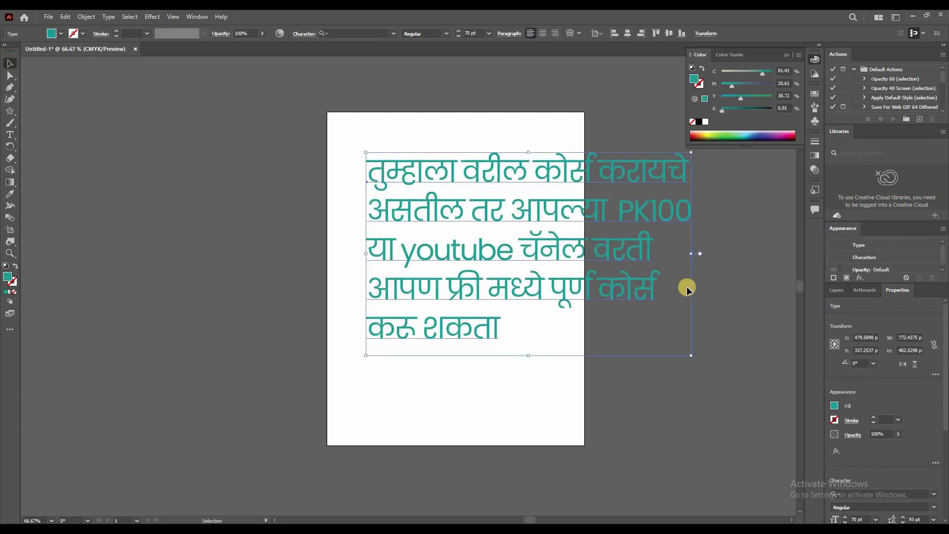
drag(691, 355, 542, 262)
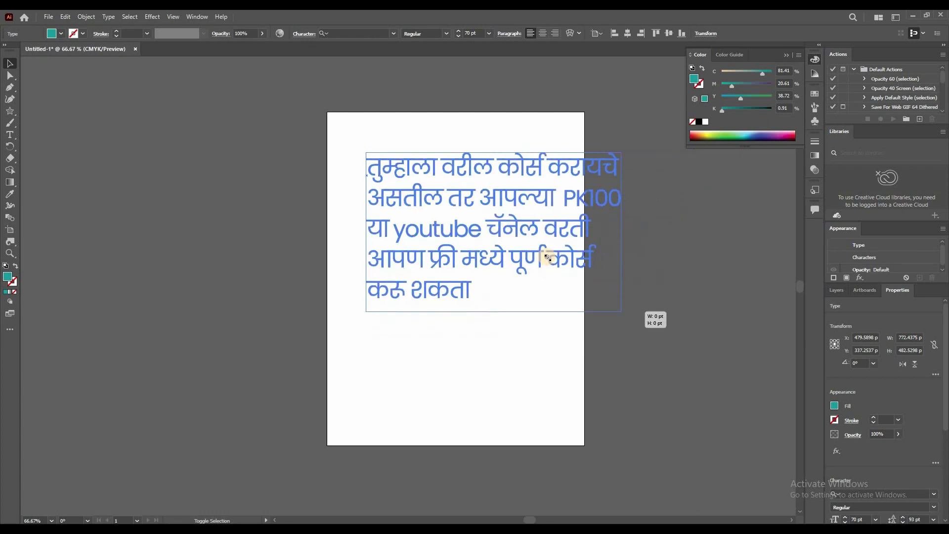
drag(466, 213, 491, 207)
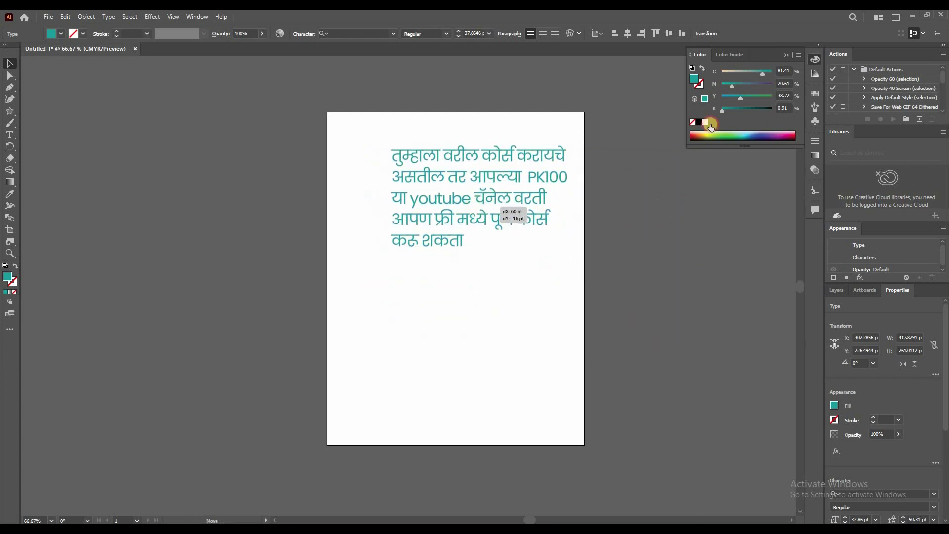
click(735, 145)
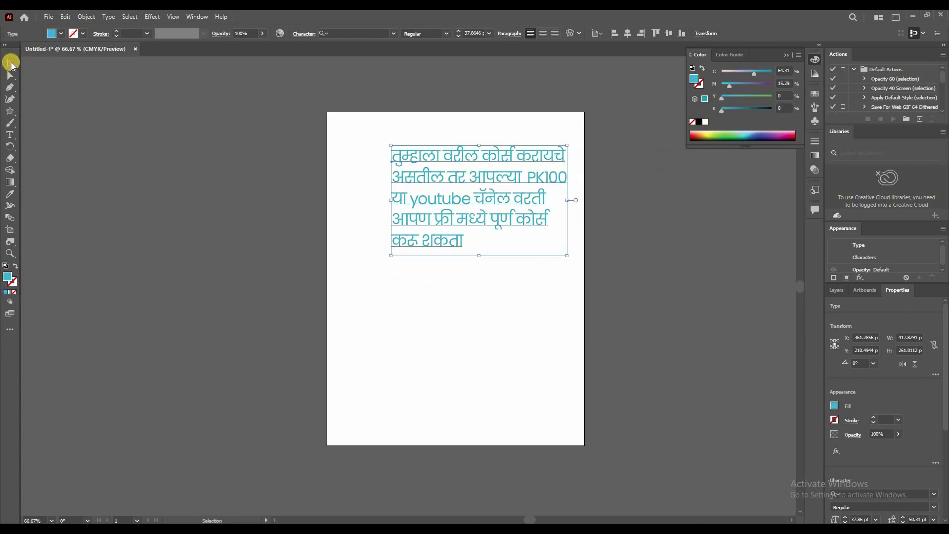
drag(511, 212, 487, 223)
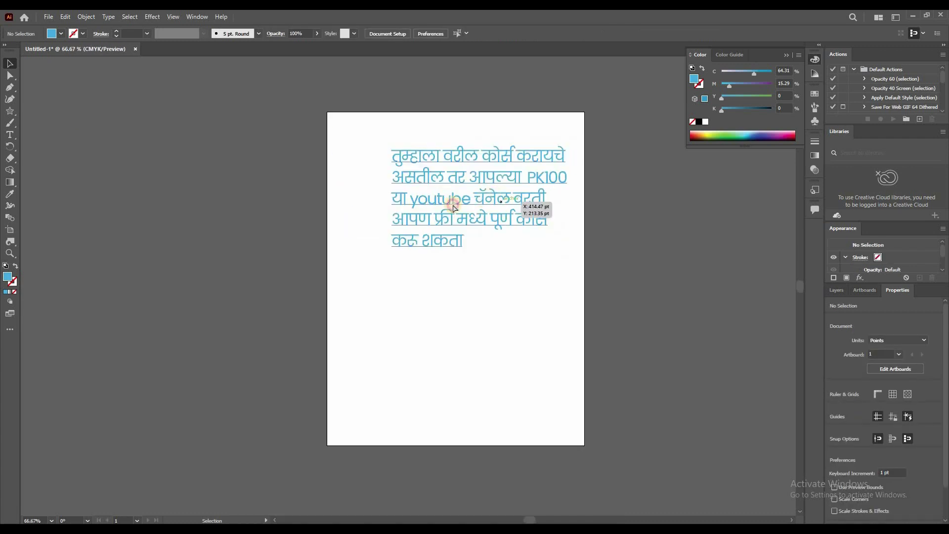
click(672, 265)
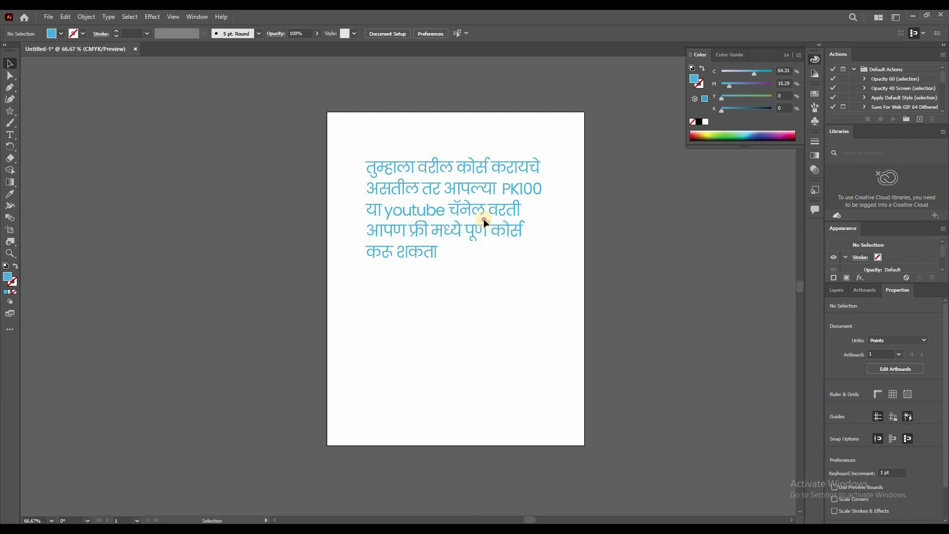
Reselect the paragraph, zoom to 100%, and go to the browser's last tab
click(476, 253)
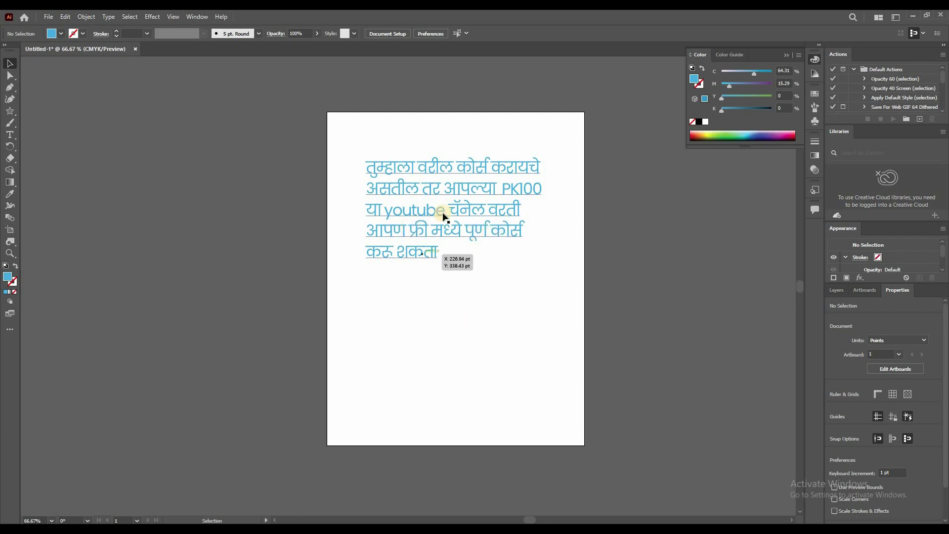
key(ctrl+plus)
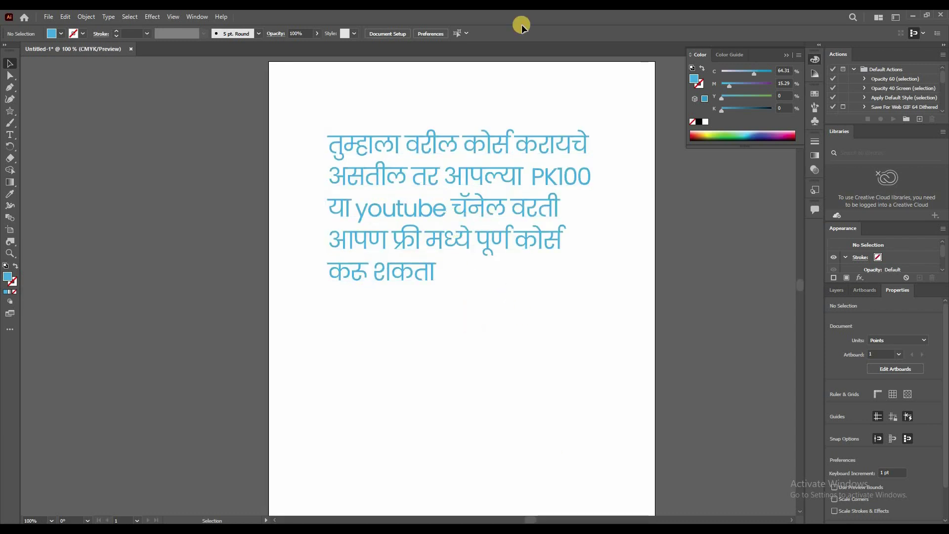
key(alt+Tab)
click(553, 18)
Open Google Translate in a new tab with Marathi as the source language
key(ctrl+t)
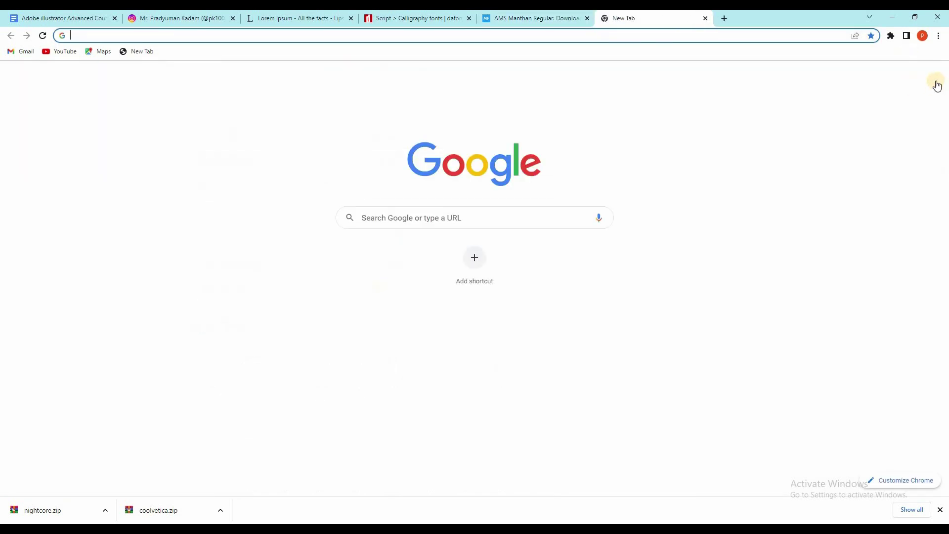
click(909, 78)
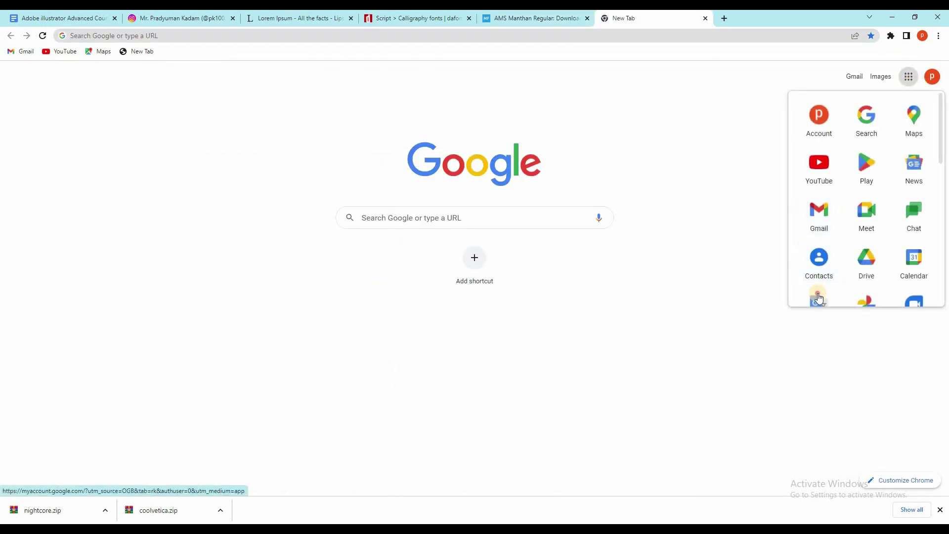
click(817, 300)
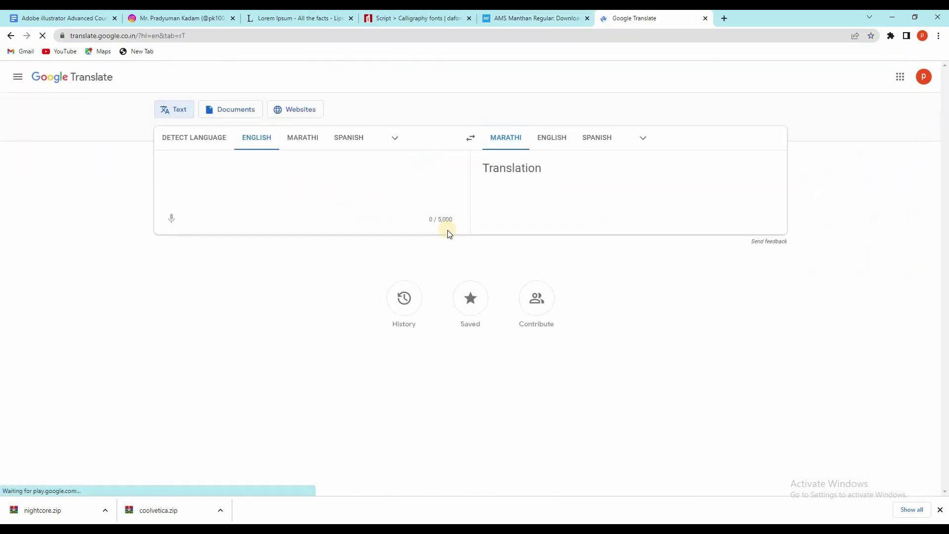
click(455, 219)
click(303, 137)
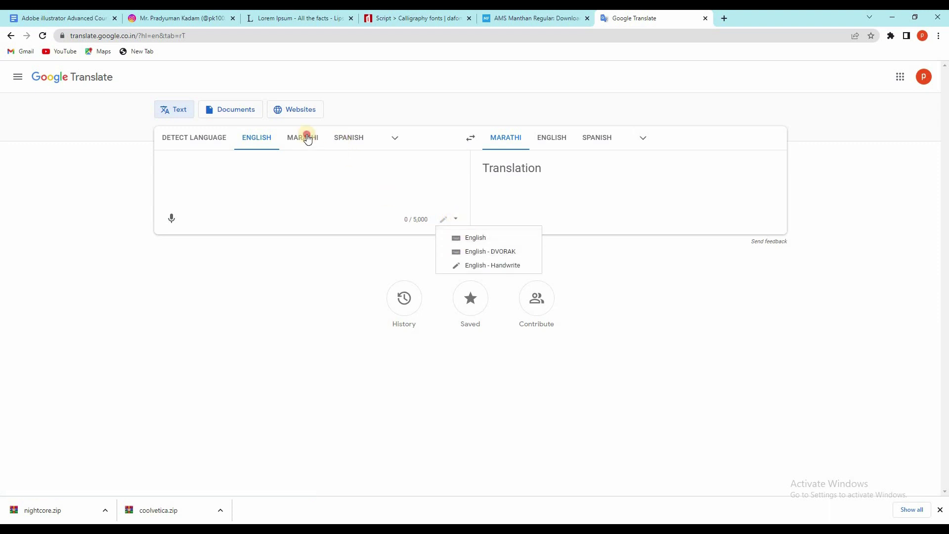
click(455, 218)
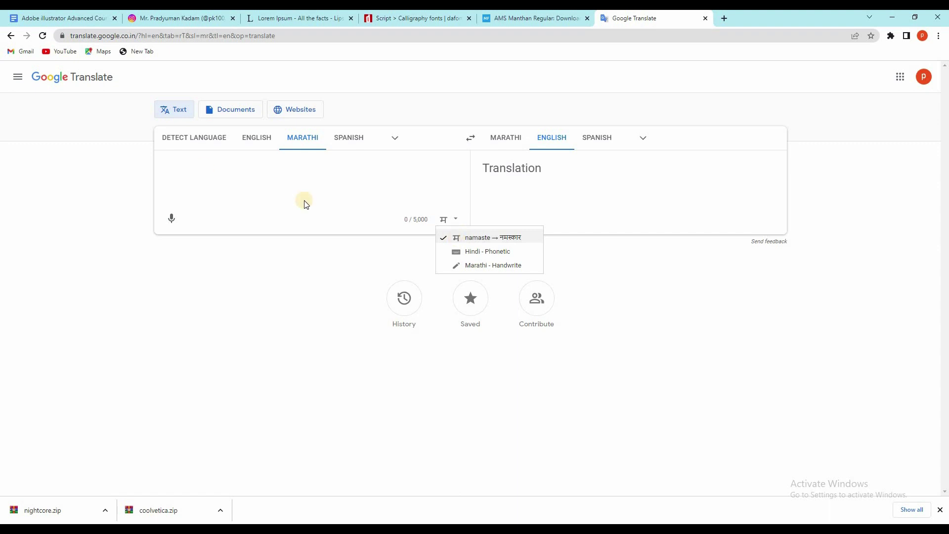
Type 'he' and accept the Marathi transliteration हॅलो in the source box
click(203, 169)
text(hello)
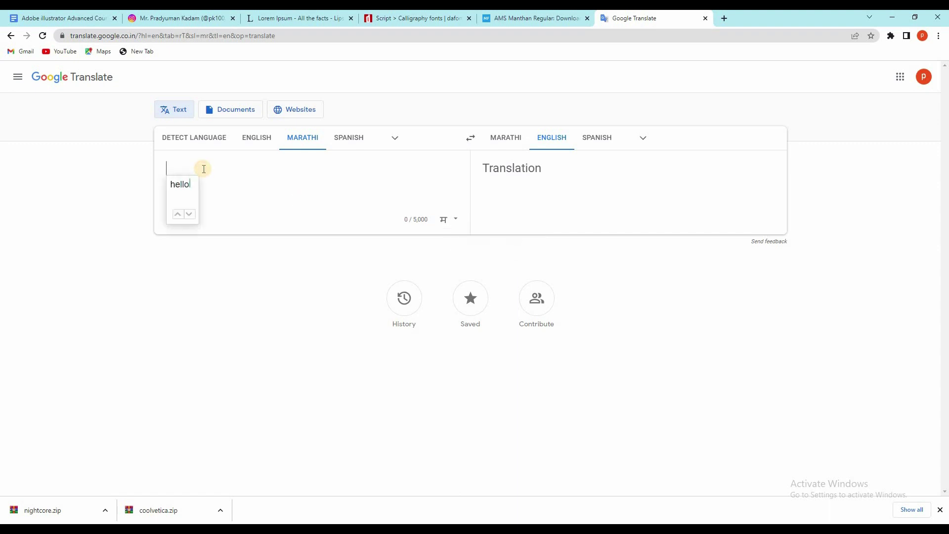
key(space)
key(ctrl+a)
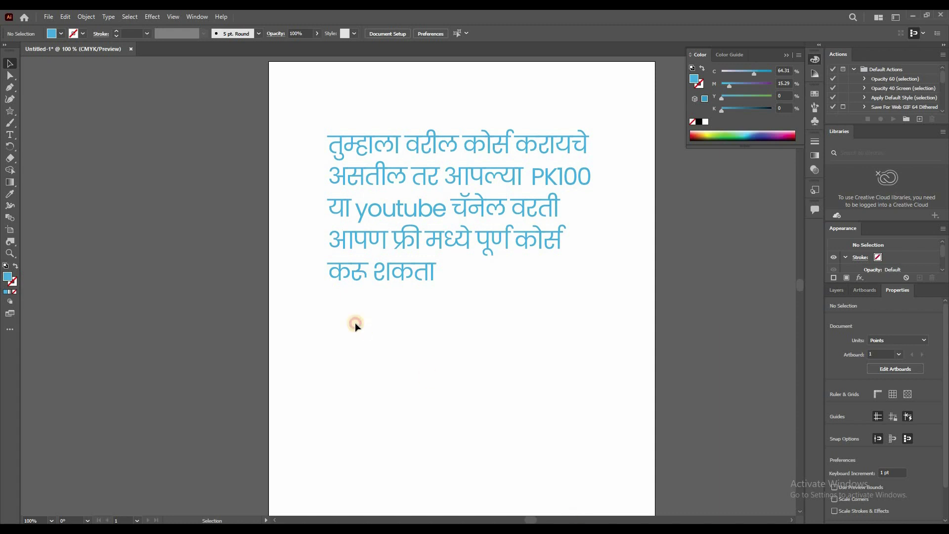
scroll(405, 334, down, 1)
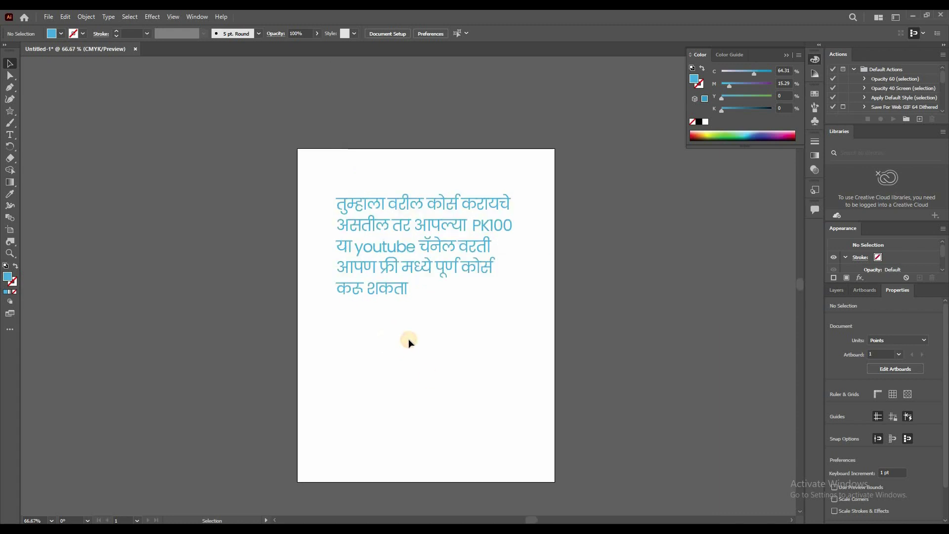
click(613, 338)
click(582, 305)
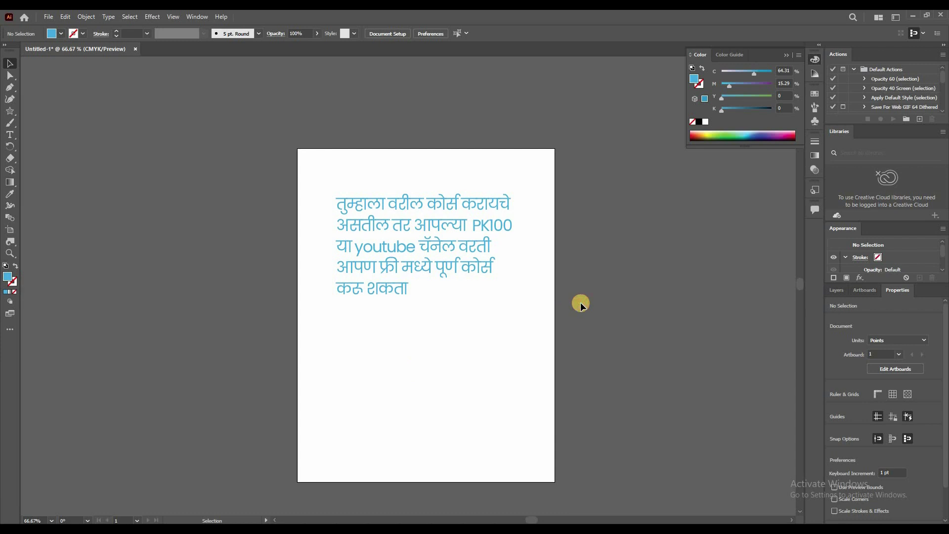